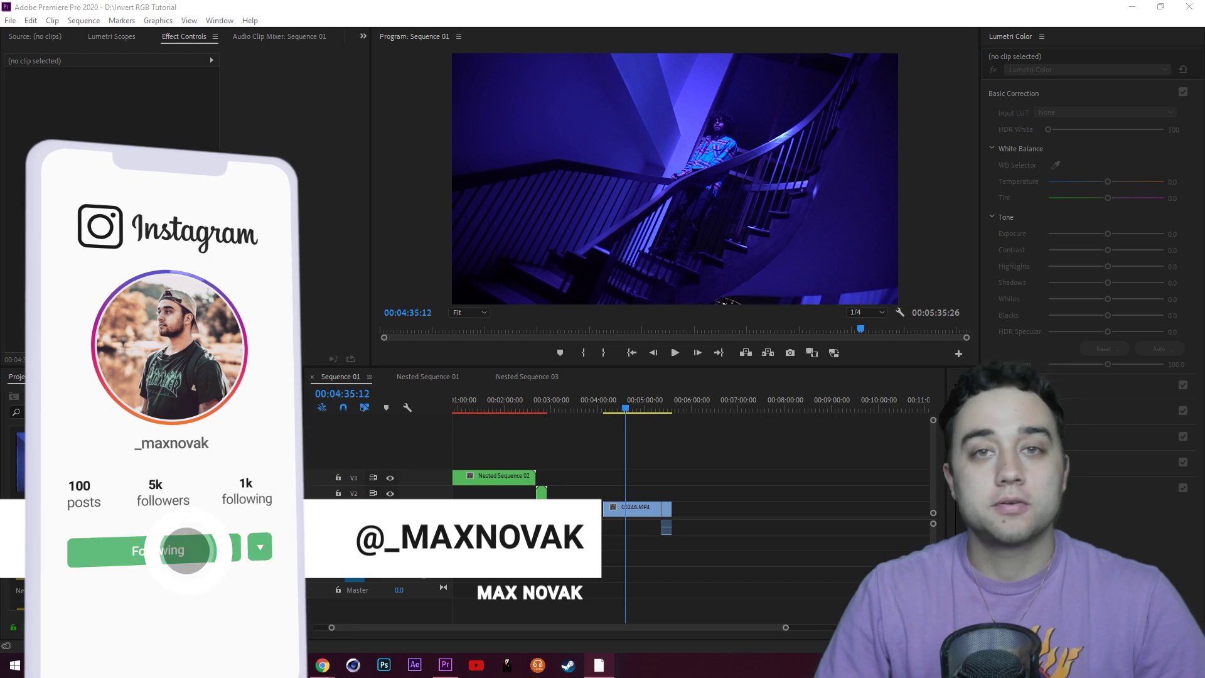
# Switch to the browser and view the reference music video in full screen from about 0:14, skipping ahead to 0:30
pyautogui.click(665, 531)
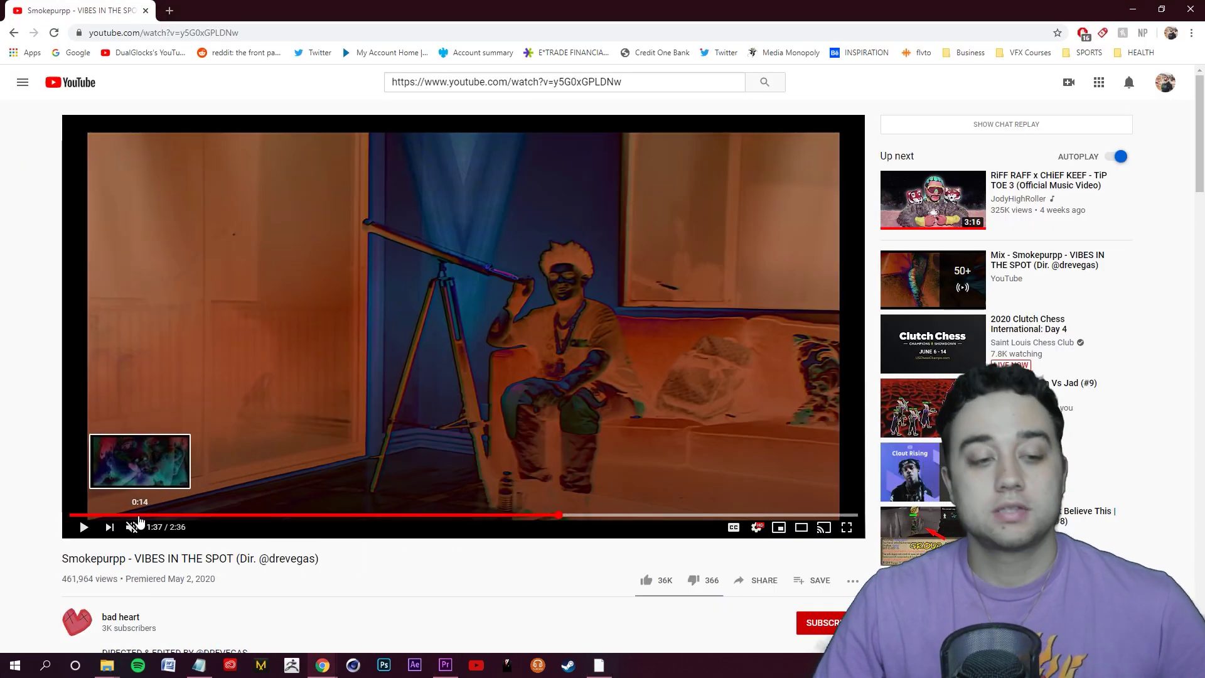
pyautogui.click(125, 514)
pyautogui.click(242, 451)
pyautogui.click(126, 514)
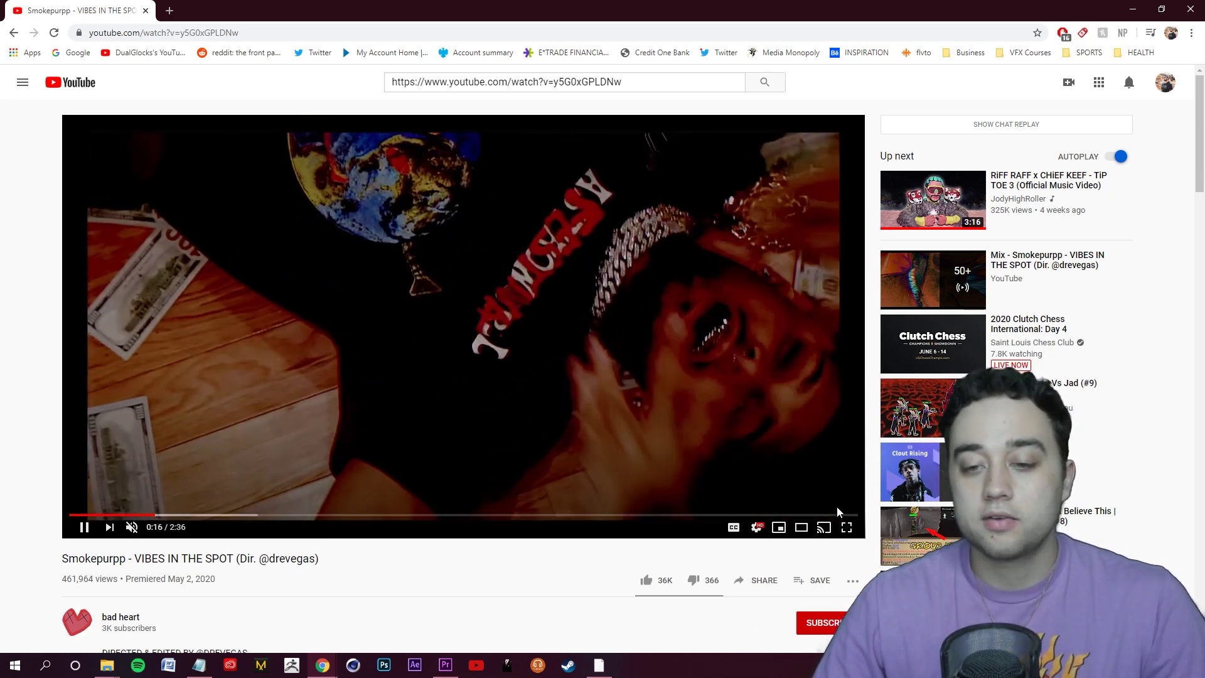
pyautogui.click(847, 528)
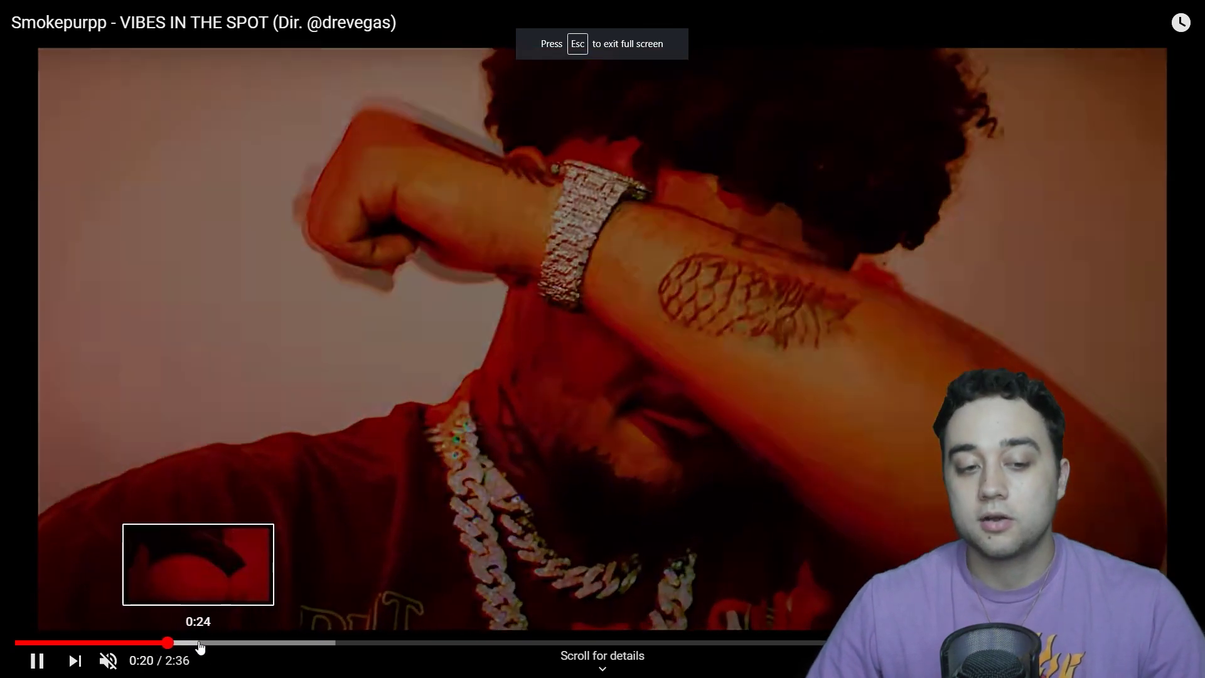
pyautogui.click(200, 642)
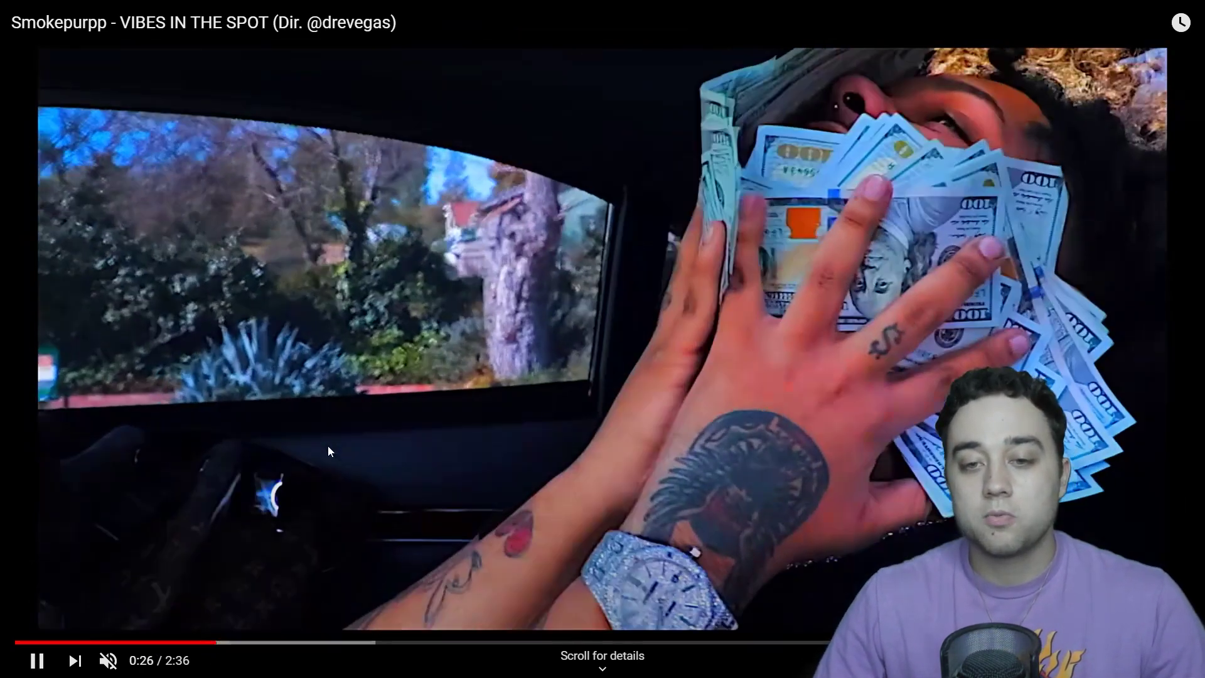
pyautogui.click(242, 643)
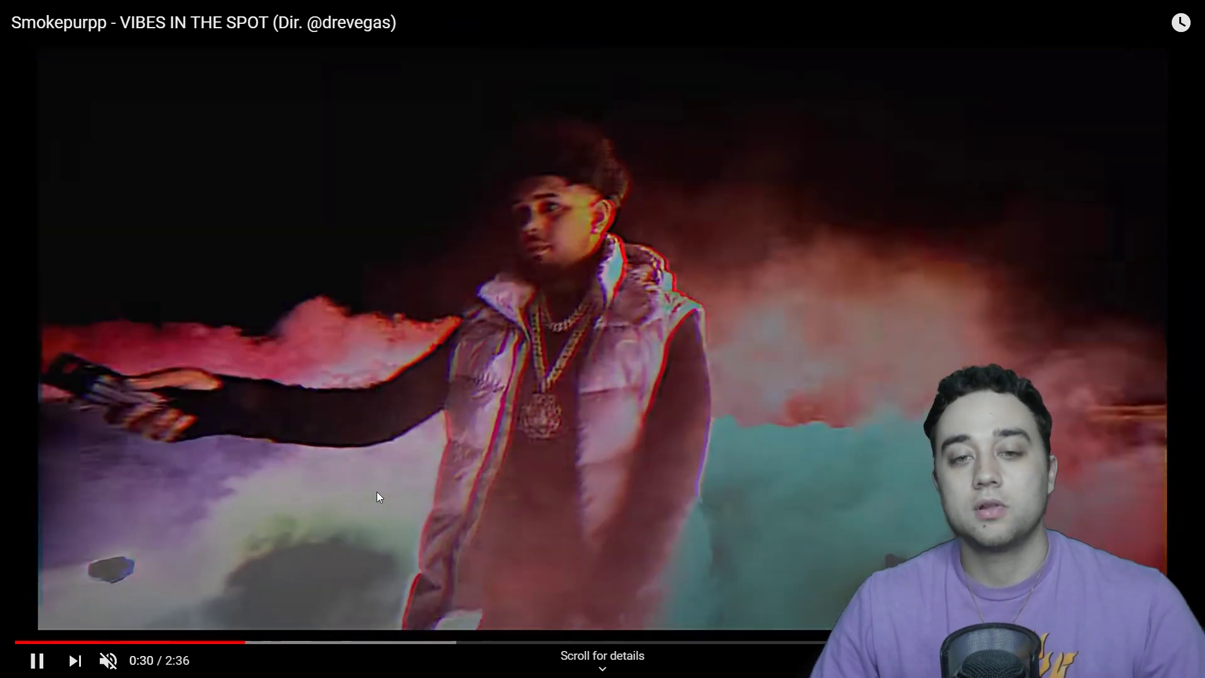
# Pause the video around 0:30 and examine the inverted colour effect frame by frame, then resume playback
pyautogui.click(399, 531)
pyautogui.press(',')
pyautogui.press(',')
pyautogui.press(',')
pyautogui.press(',')
pyautogui.press(',')
pyautogui.press(',')
pyautogui.press(',')
pyautogui.press(',')
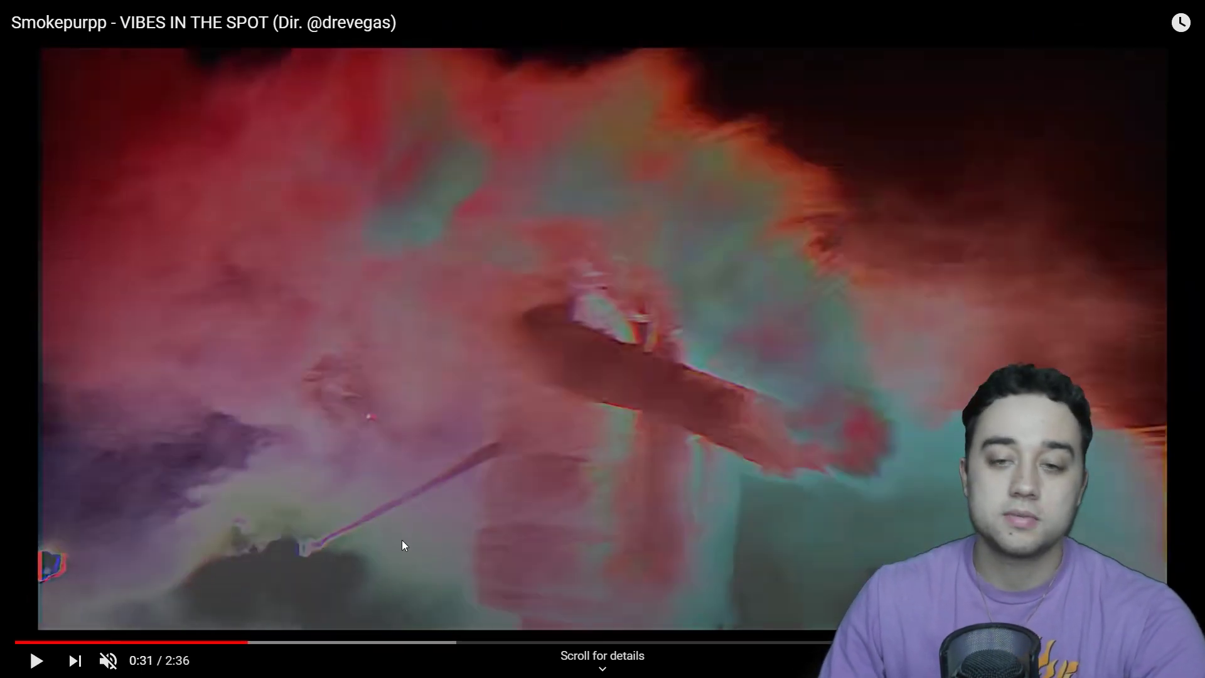
pyautogui.press(',')
pyautogui.press(',')
pyautogui.press(',')
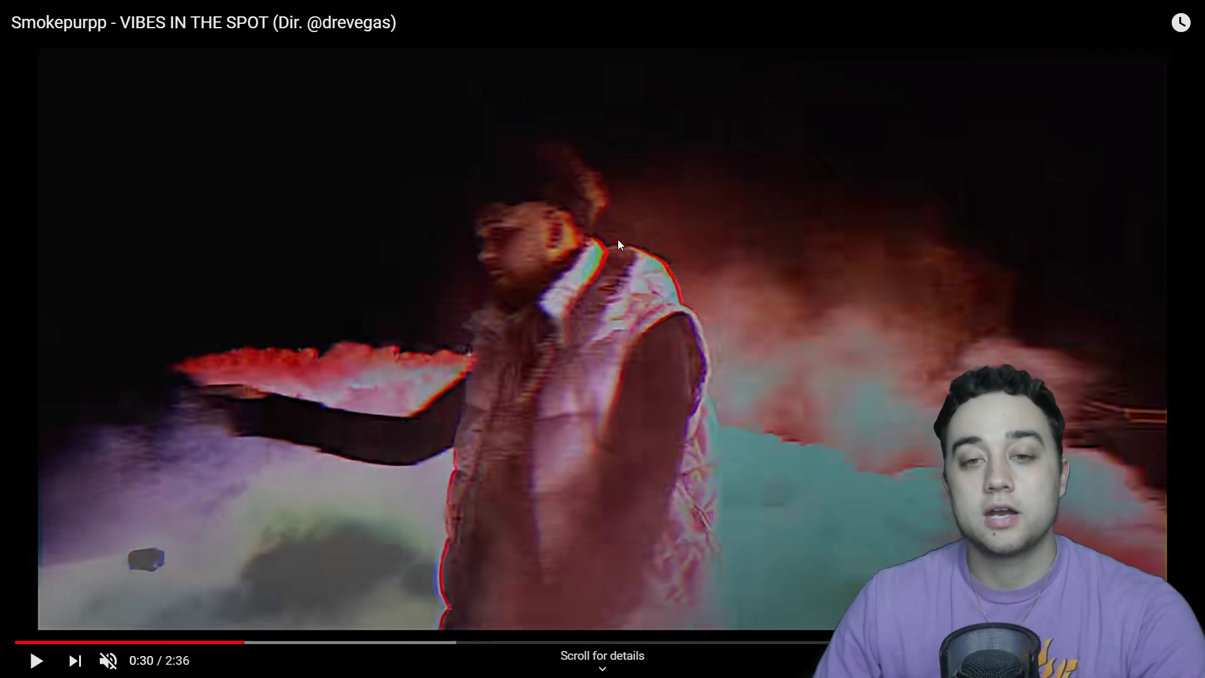
pyautogui.press('.')
pyautogui.press('.')
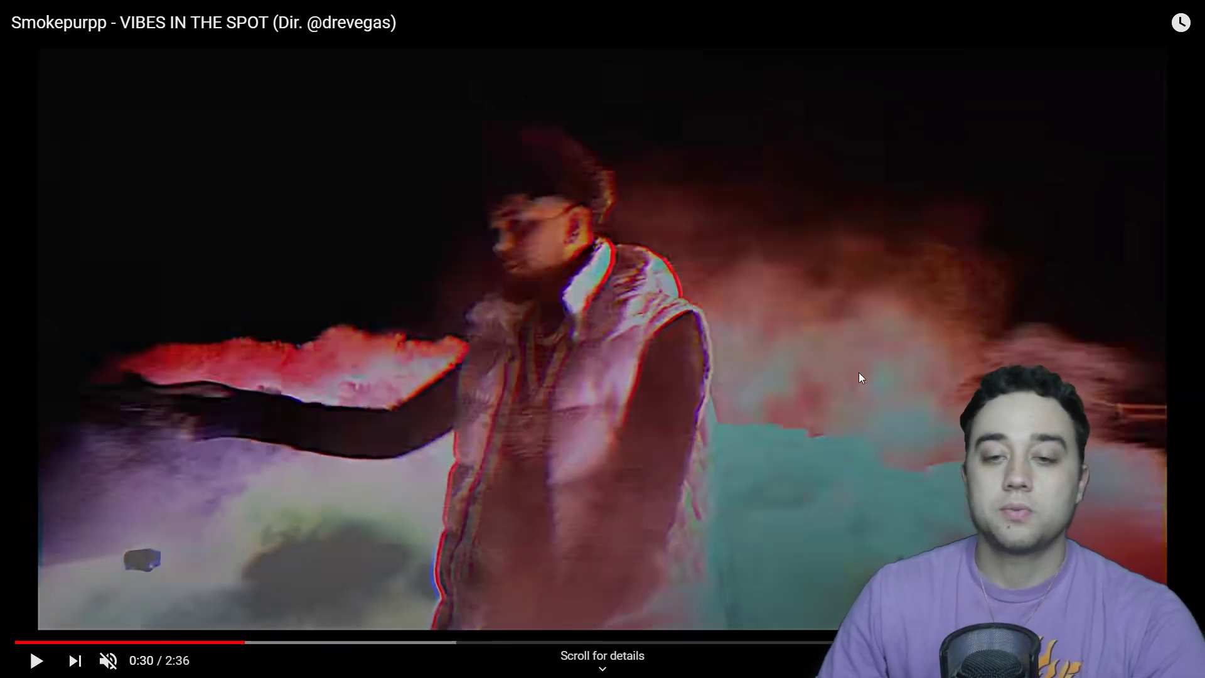
pyautogui.press('k')
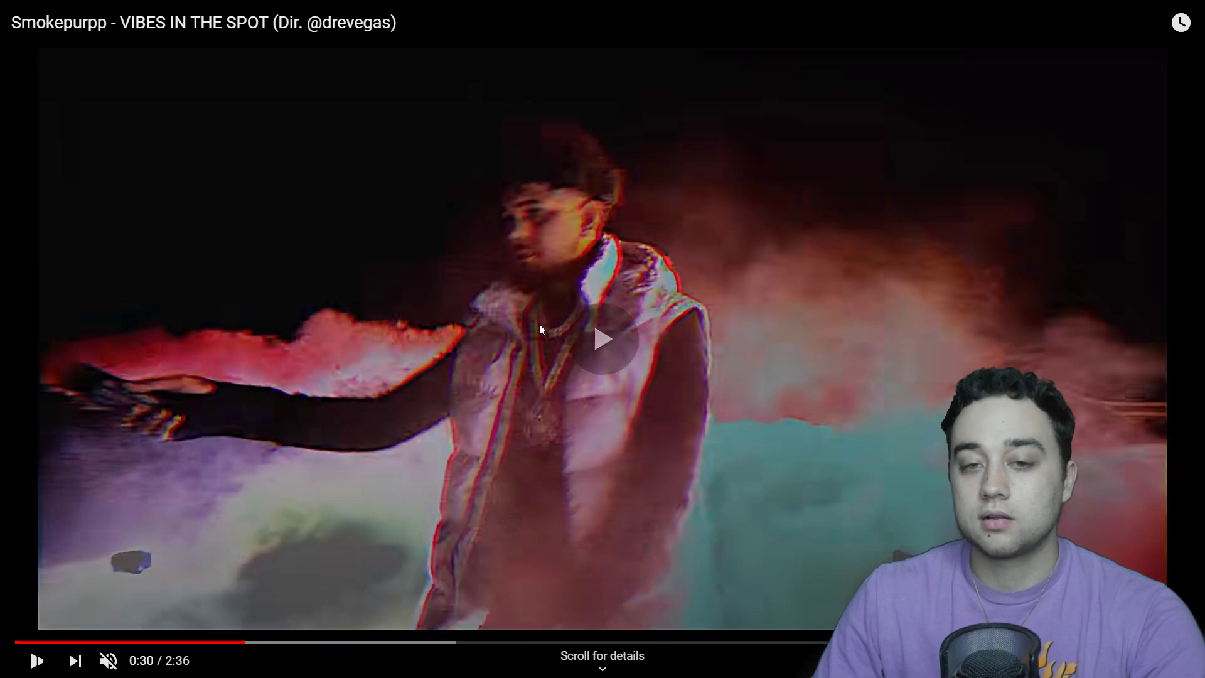
pyautogui.press('k')
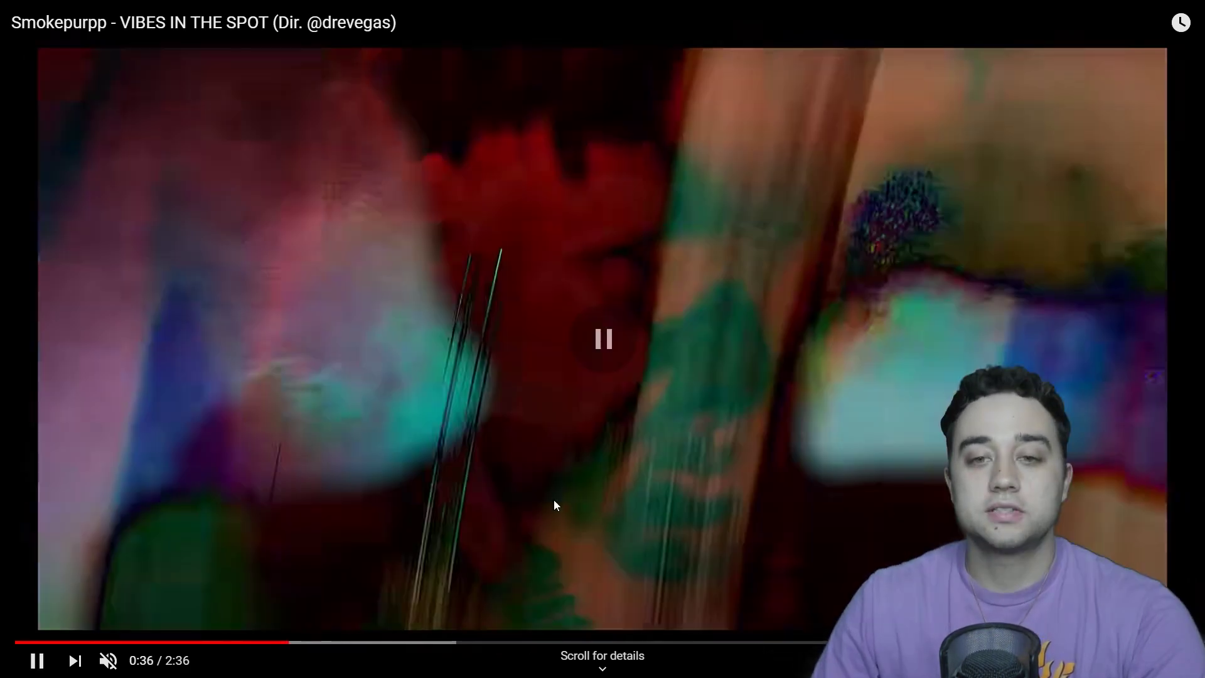
# Examine the glowing smoke shot around 0:36 frame by frame, then leave full screen
pyautogui.press('.')
pyautogui.press('.')
pyautogui.press('.')
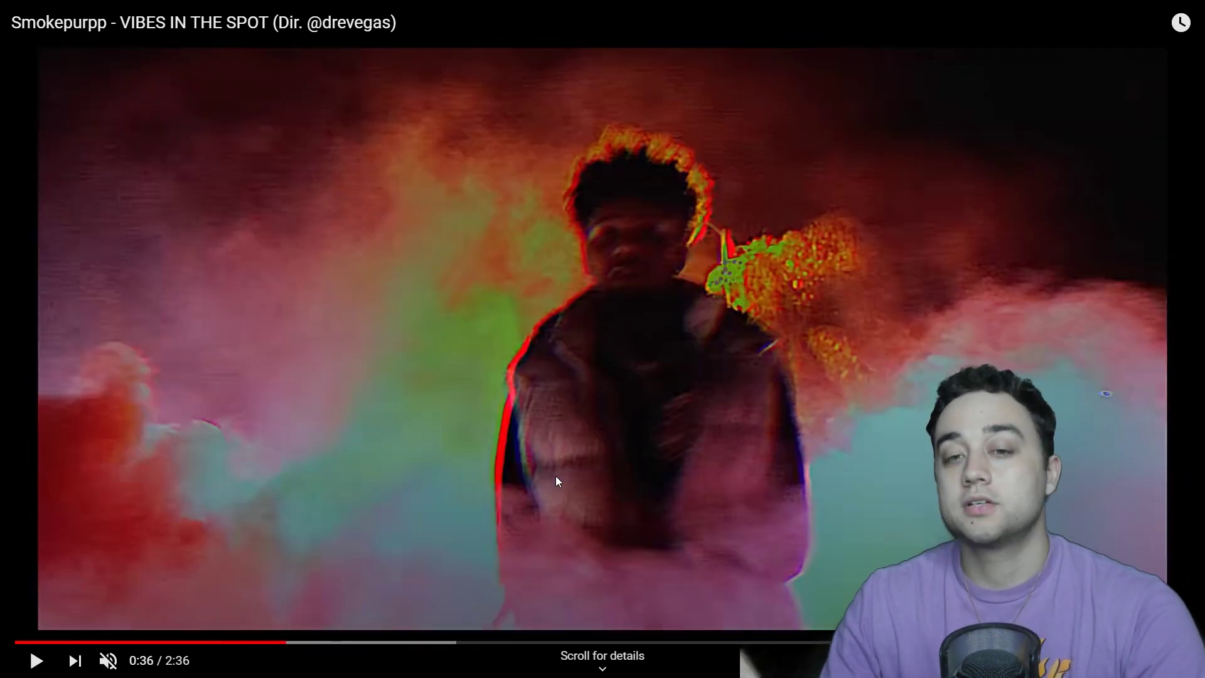
pyautogui.press('.')
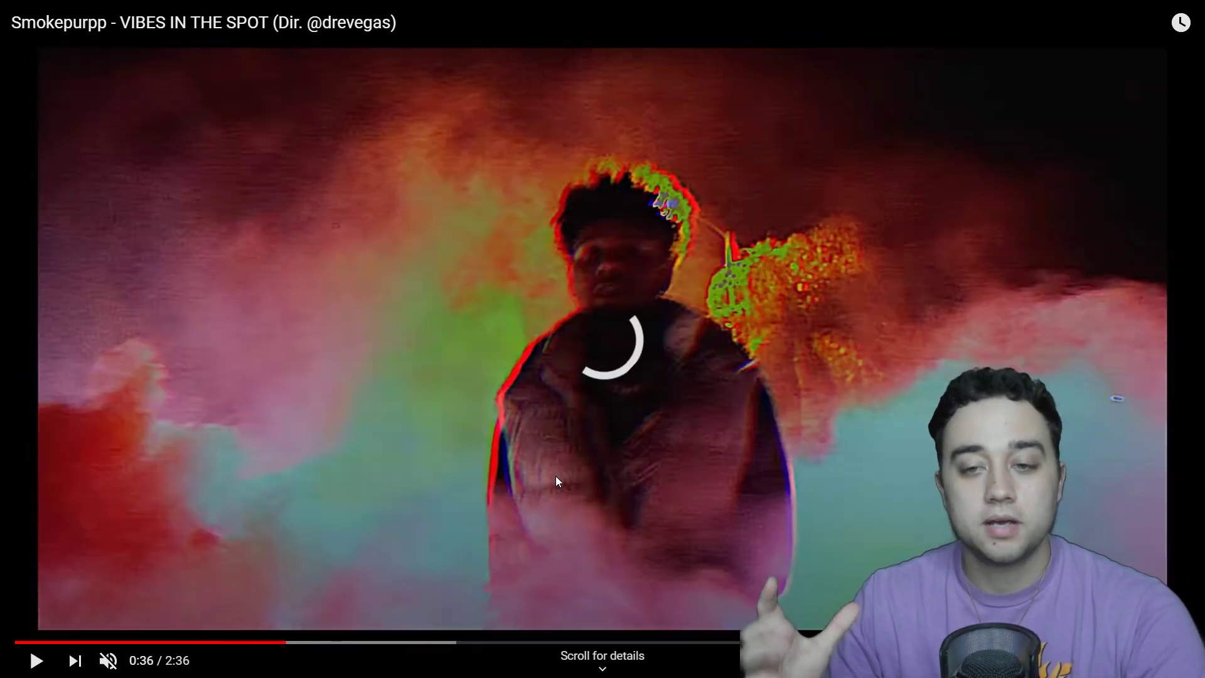
pyautogui.press('.')
pyautogui.press('.')
pyautogui.press('.')
pyautogui.press('.')
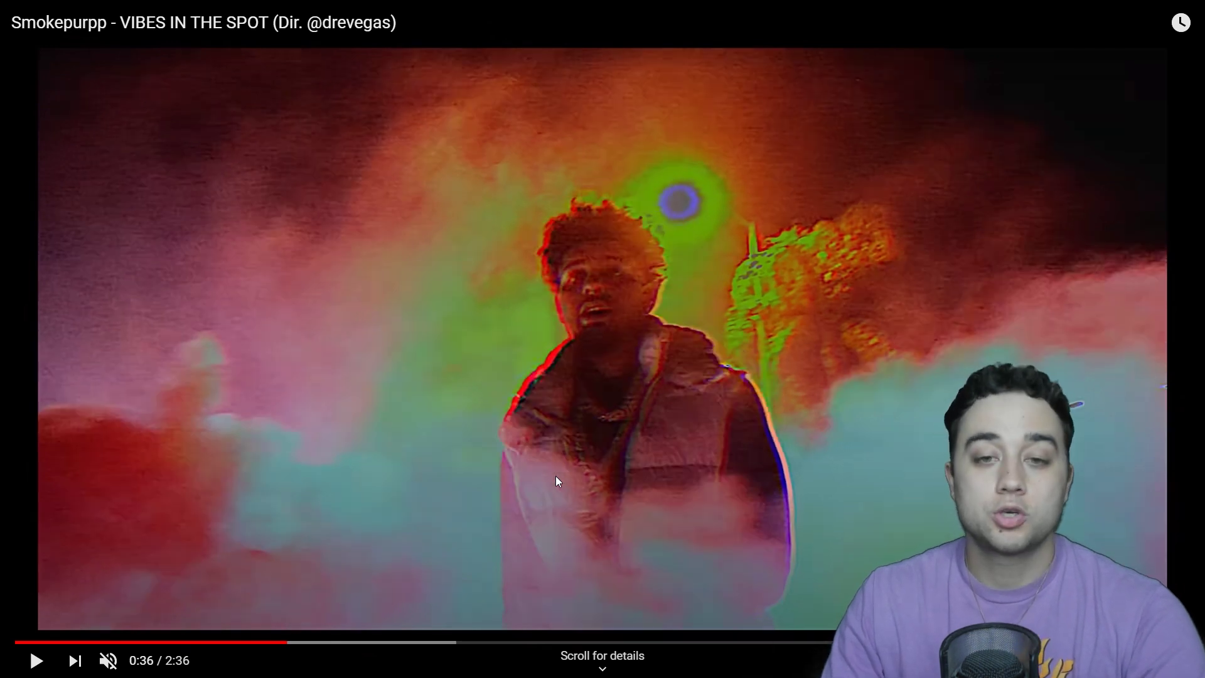
pyautogui.press('.')
pyautogui.press('.')
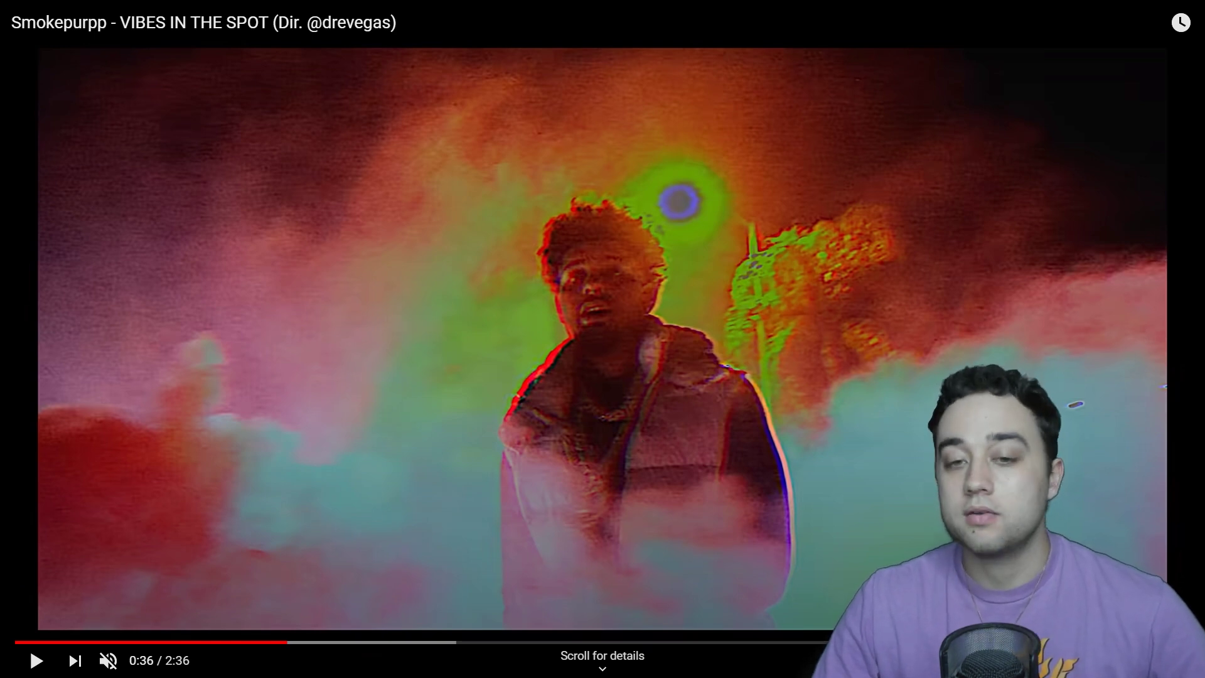
pyautogui.press('Escape')
# Switch to Premiere Pro and duplicate the C0246.MP4 clip from V1 onto tracks V2 and V3, directly above the original
pyautogui.click(446, 664)
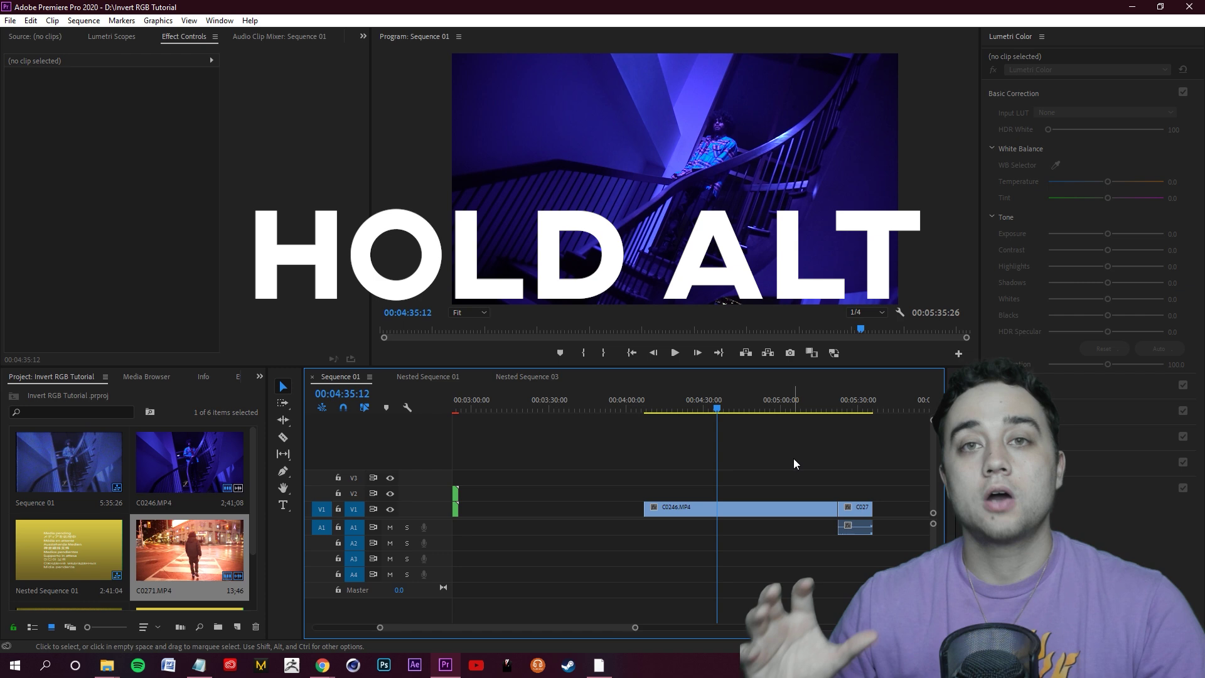
pyautogui.keyDown('alt'); pyautogui.click(751, 510); pyautogui.keyUp('alt')
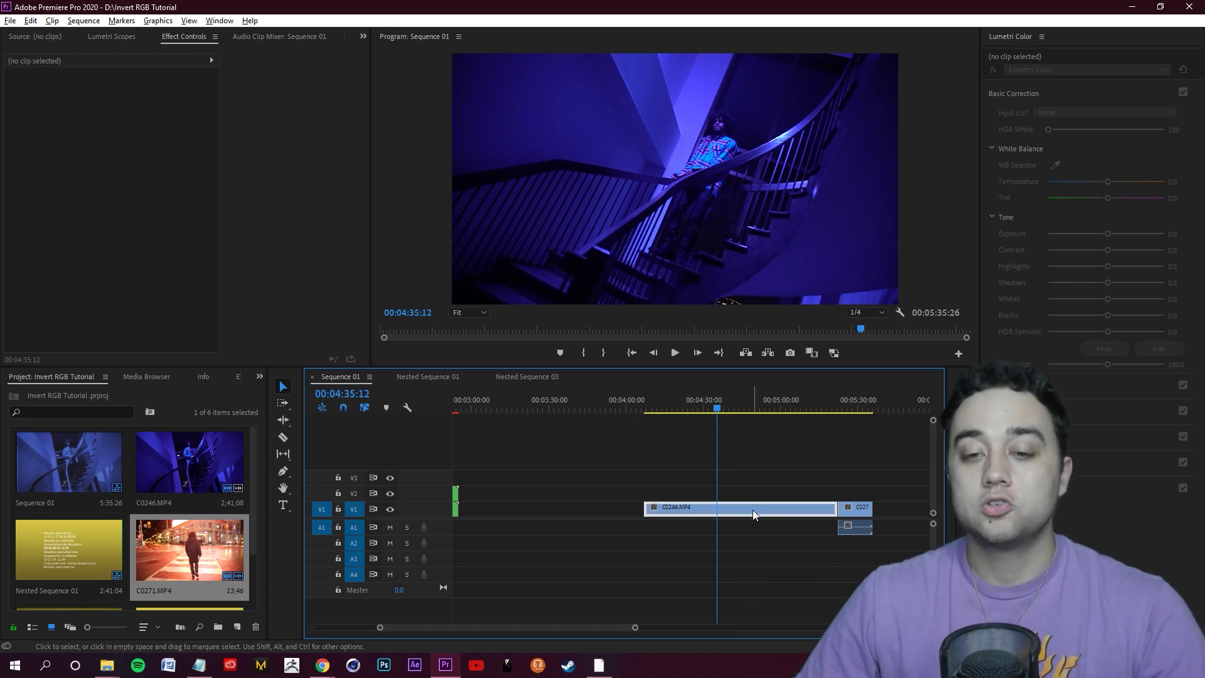
pyautogui.moveTo(752, 510); pyautogui.dragTo(721, 470)
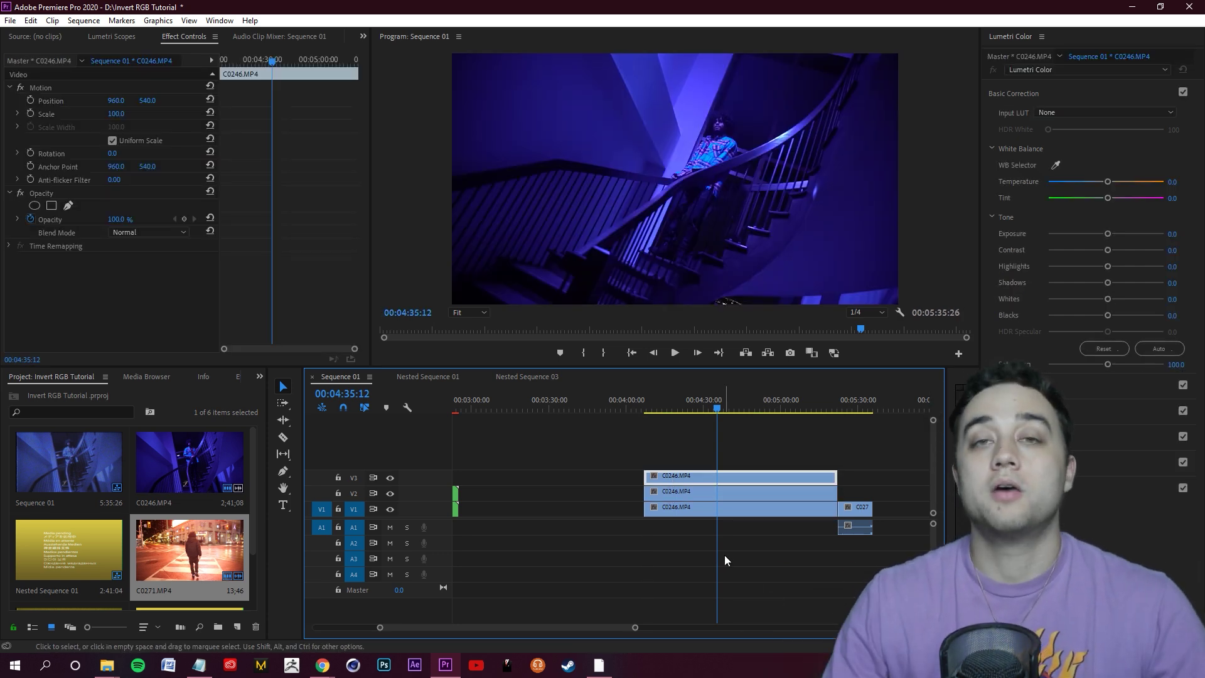
pyautogui.hotkey('ctrl', 's')
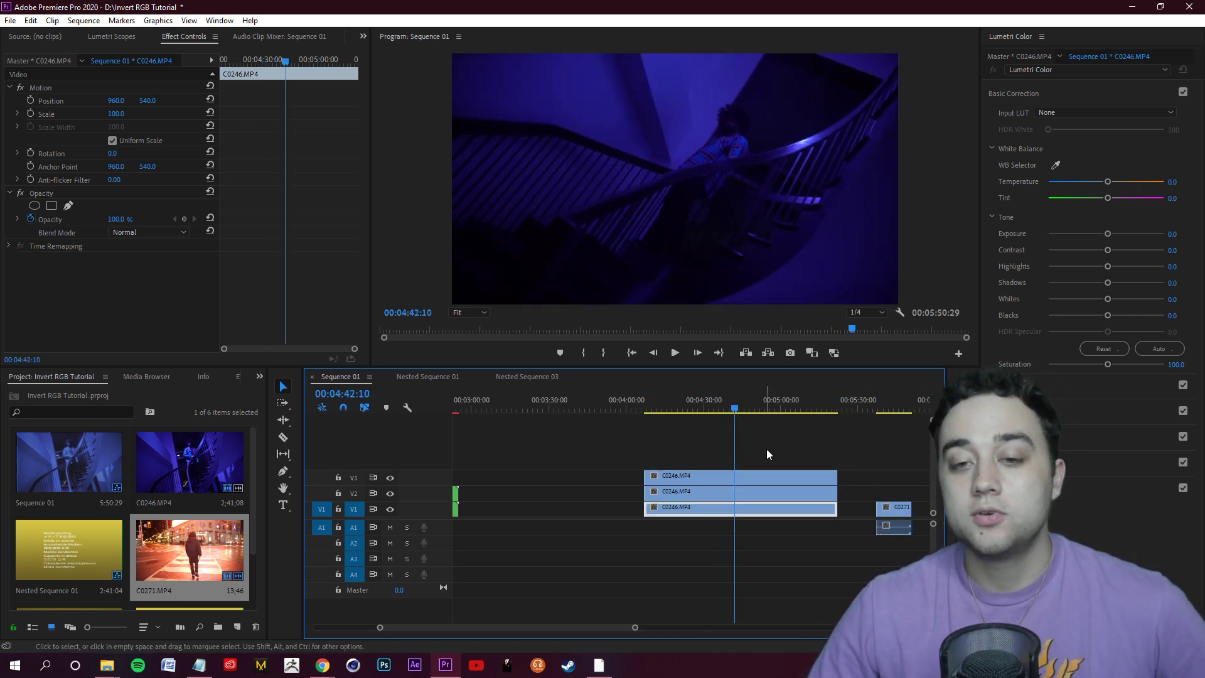
# Search the effects for "rgb" and apply RGB Split - Bottom BLUE to the V1 clip, Middle GREEN to V2 and Top RED to V3
pyautogui.click(766, 454)
pyautogui.click(260, 376)
pyautogui.click(276, 435)
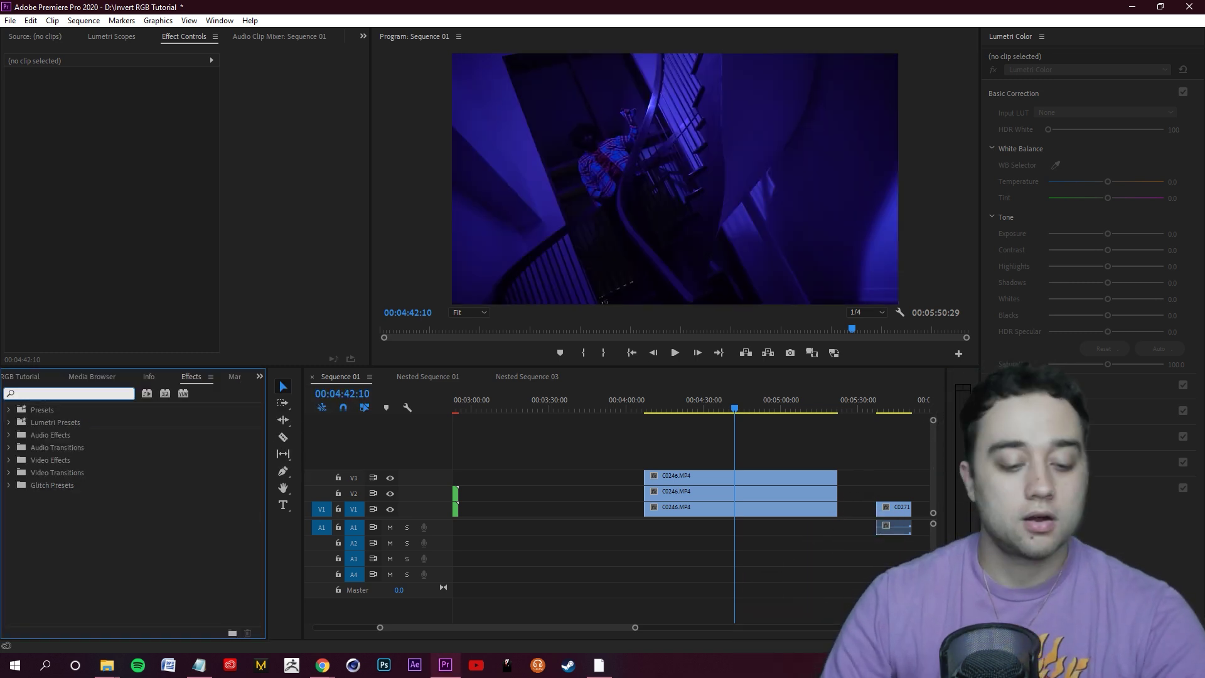
pyautogui.write('rgb')
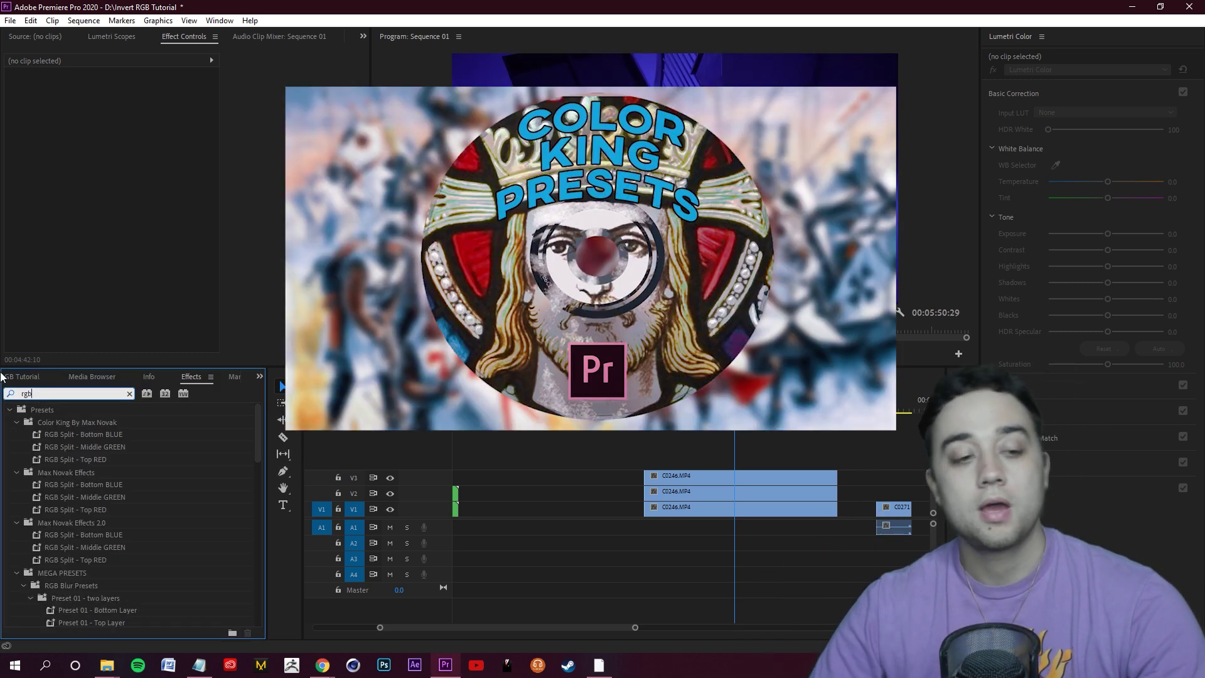
pyautogui.click(105, 424)
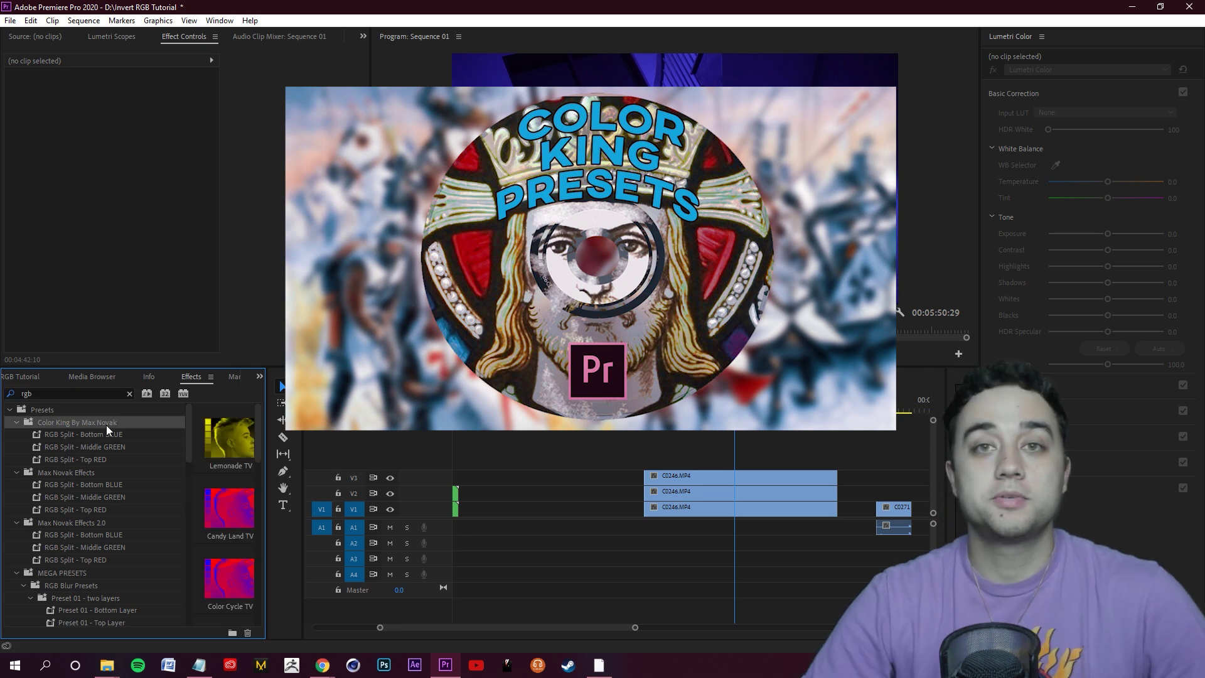
pyautogui.click(72, 437)
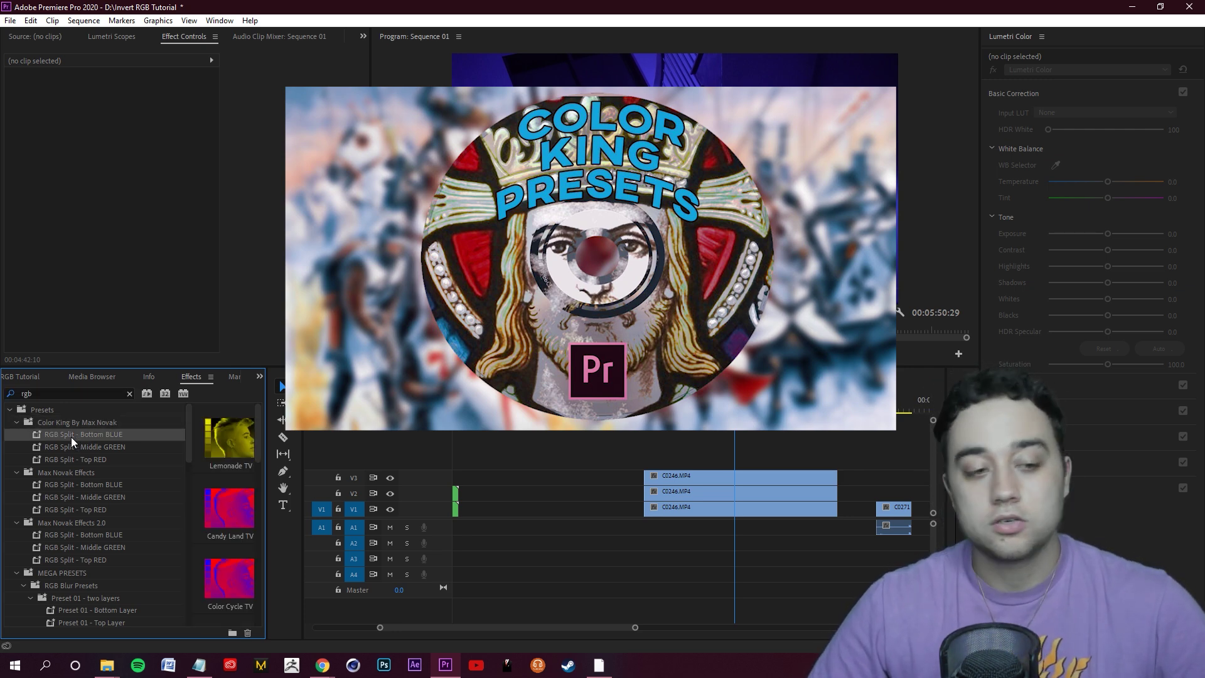
pyautogui.moveTo(70, 437); pyautogui.dragTo(690, 508)
pyautogui.moveTo(82, 446)
pyautogui.mouseDown()
pyautogui.moveTo(642, 462)
pyautogui.moveTo(775, 494)
pyautogui.mouseUp()
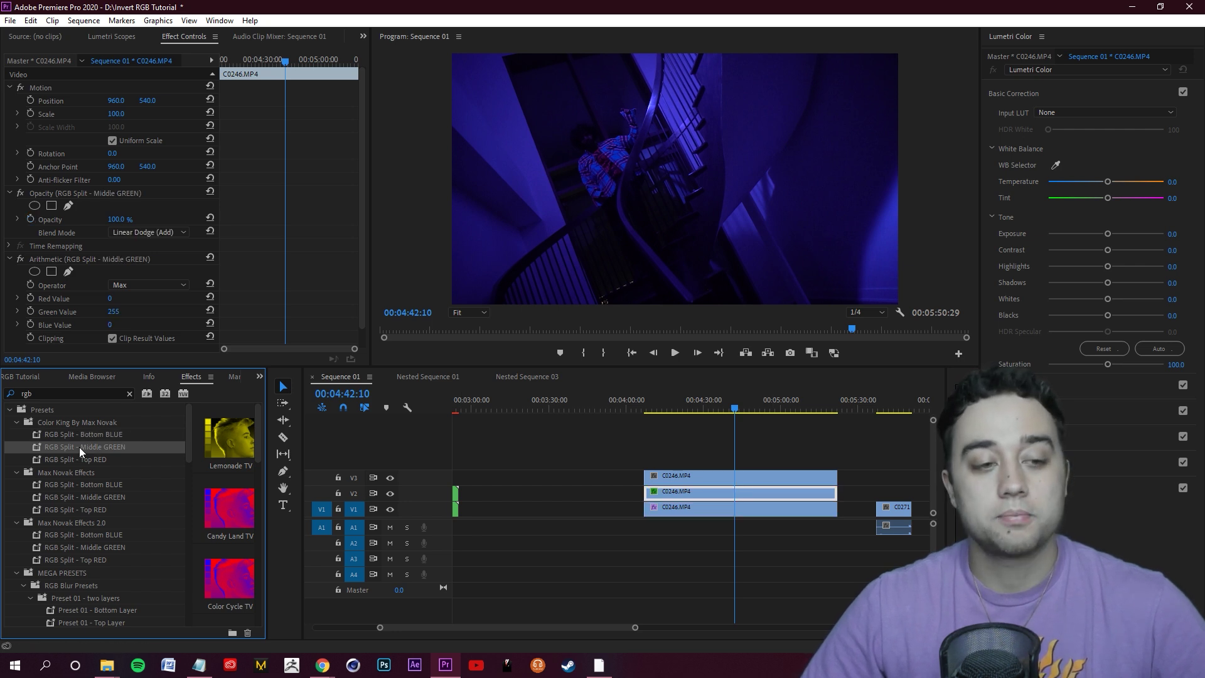
pyautogui.moveTo(89, 458); pyautogui.dragTo(724, 481)
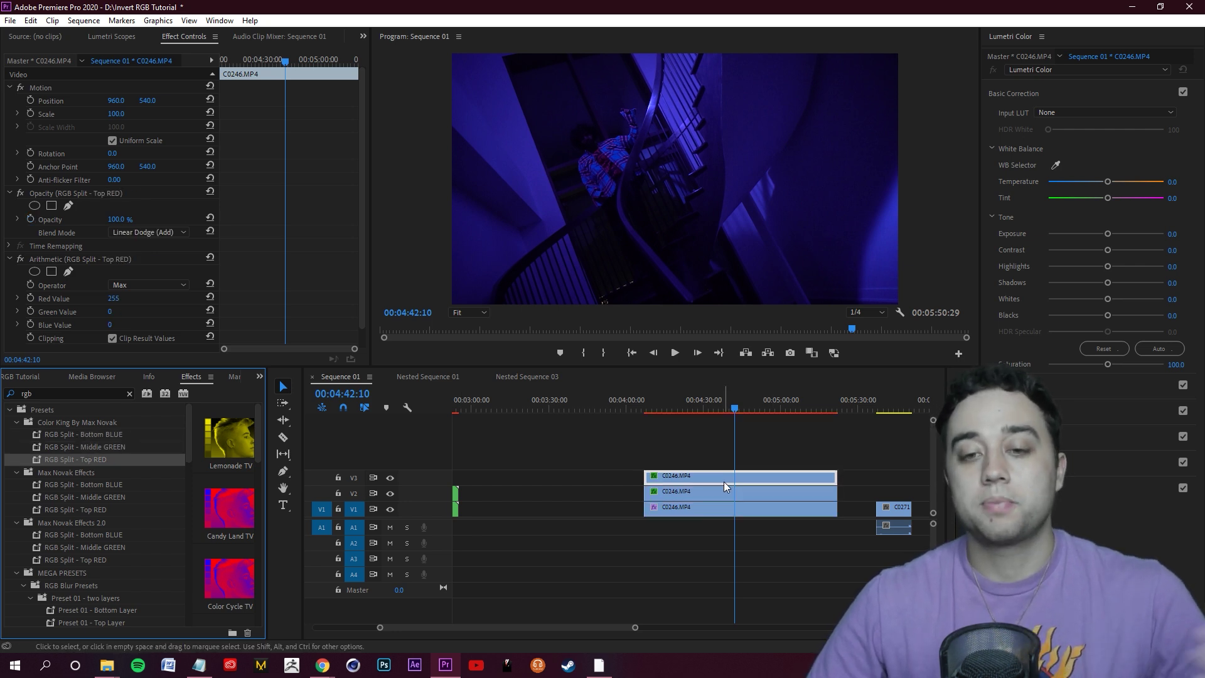
# Try shifting the V3 clip horizontally, then undo the shift and the RGB Split presets on the three stacked clips
pyautogui.click(690, 479)
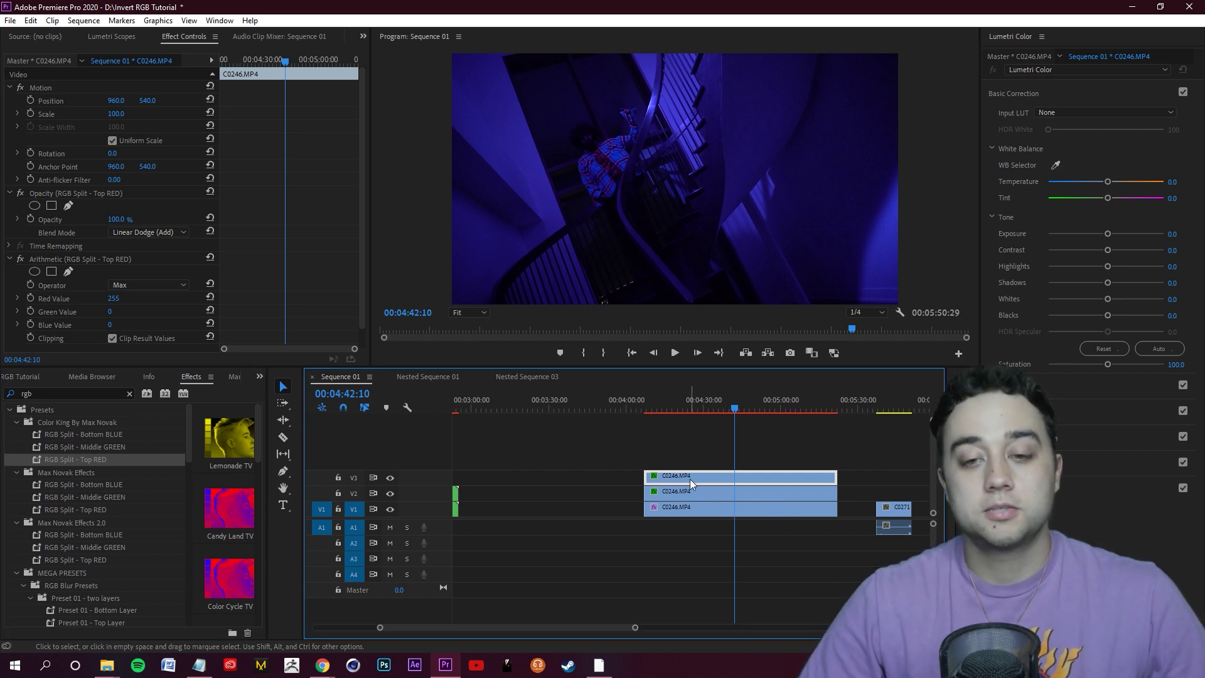
pyautogui.moveTo(115, 100); pyautogui.dragTo(119, 100)
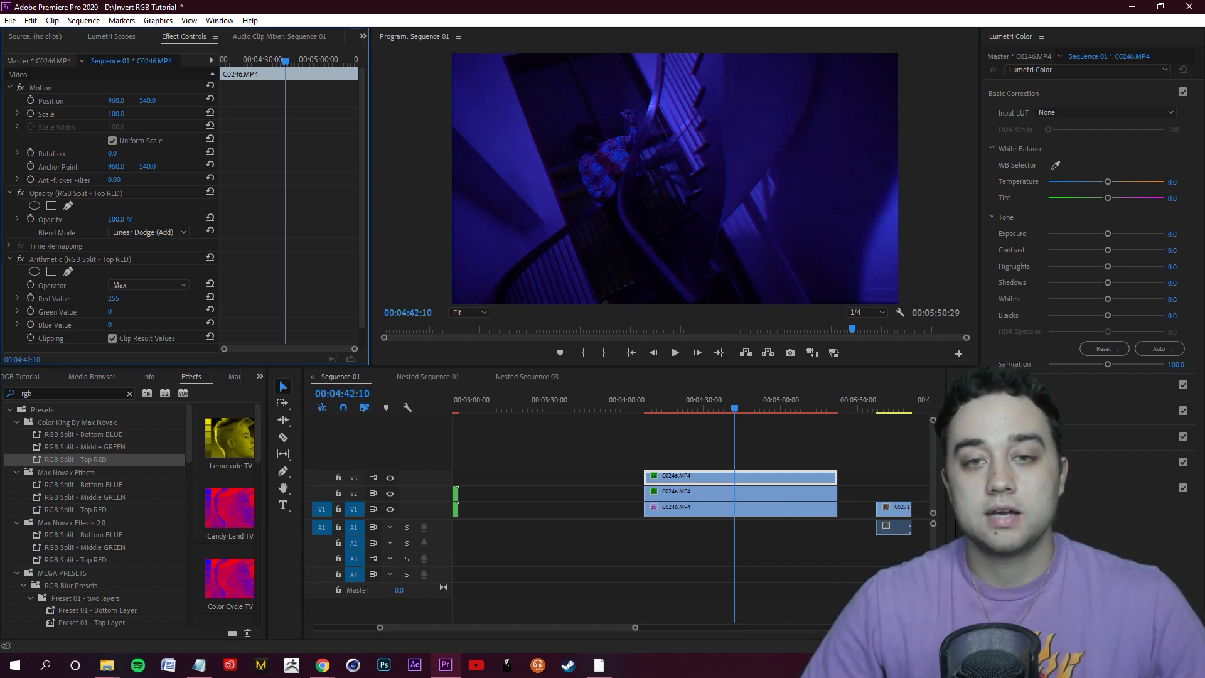
pyautogui.click(815, 507)
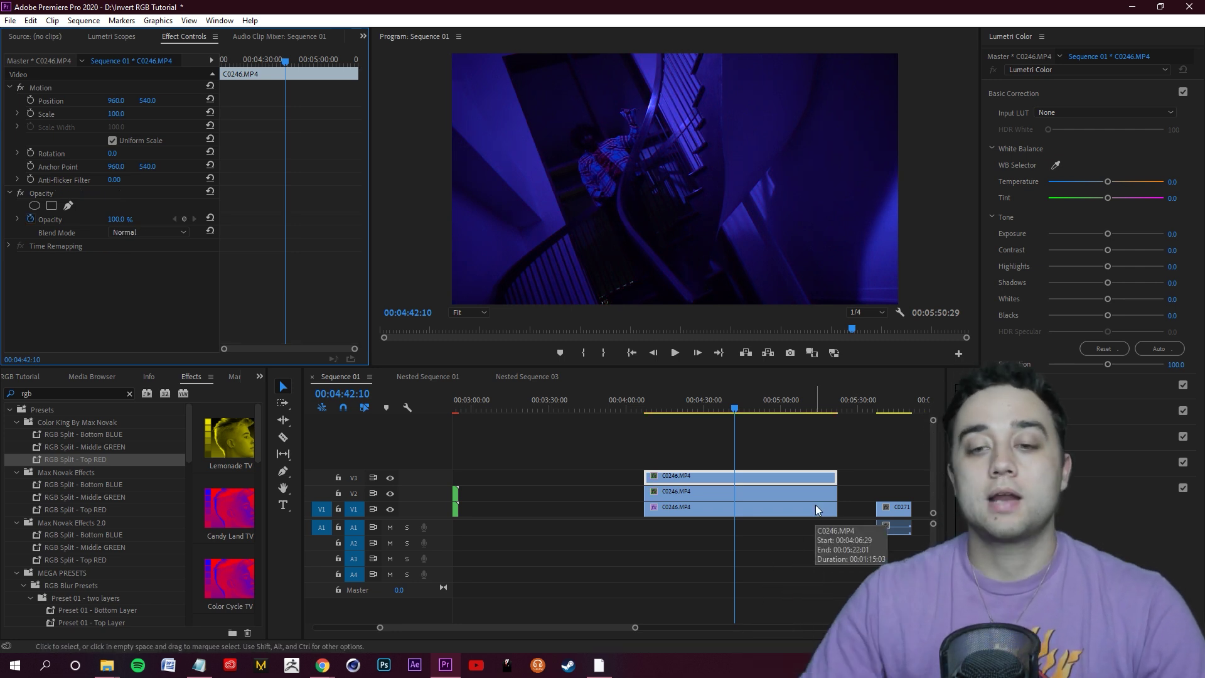
pyautogui.click(805, 521)
# Search the effects for "arith" and apply the Arithmetic effect to the C0246.MP4 clips on V1, V2 and V3
pyautogui.click(130, 394)
pyautogui.click(101, 392)
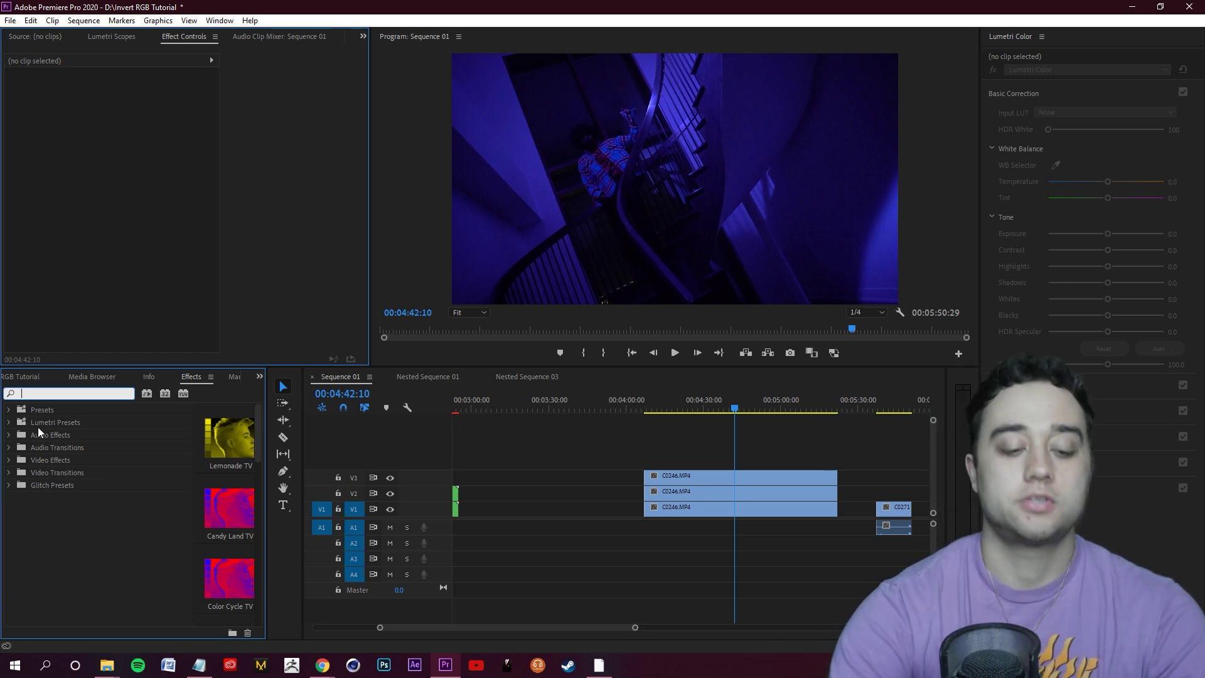
pyautogui.write('arith')
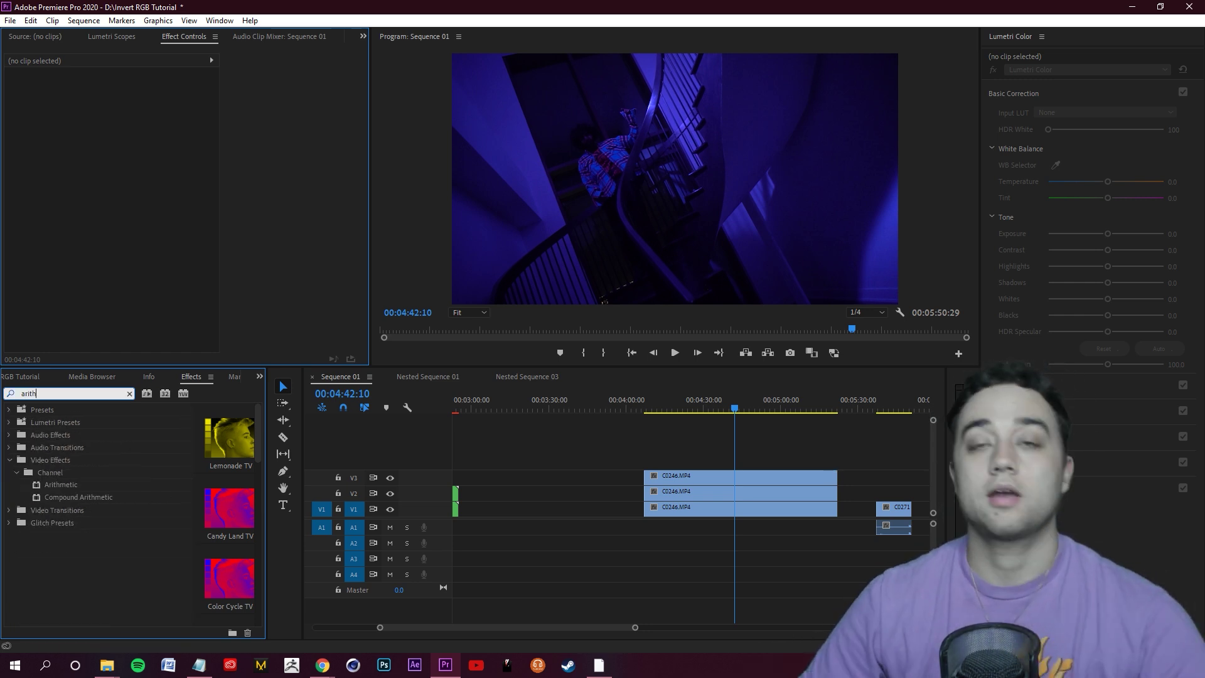
pyautogui.moveTo(63, 485); pyautogui.dragTo(808, 511)
pyautogui.click(732, 494)
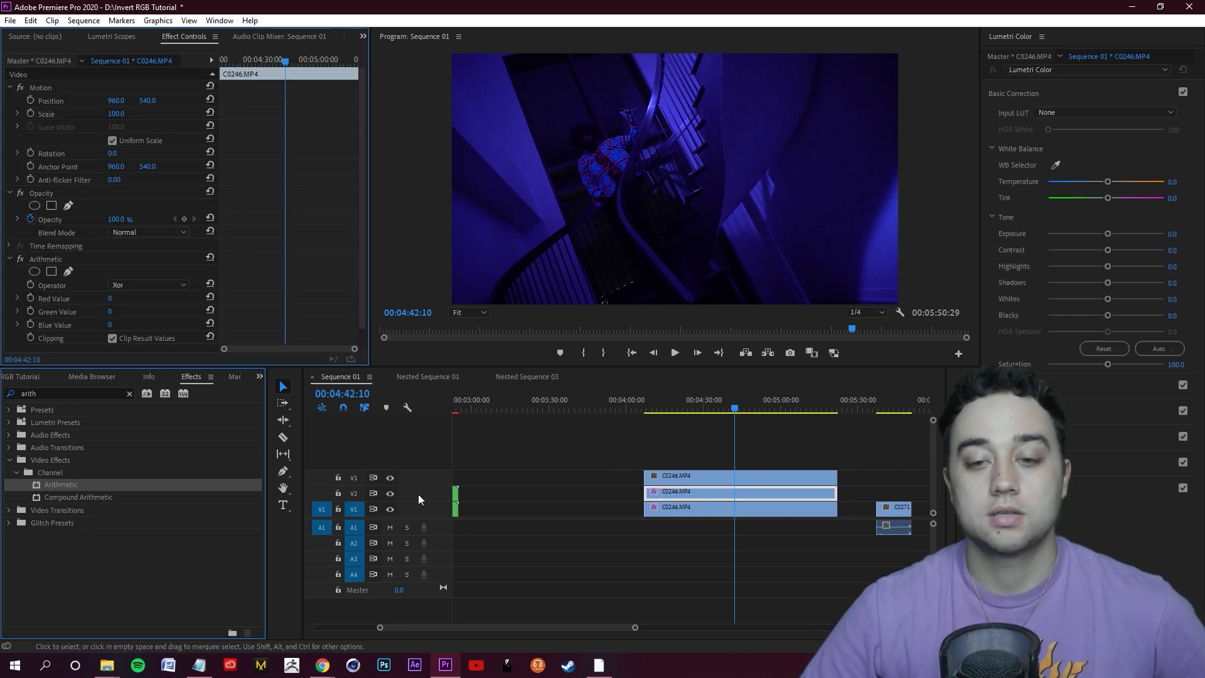
pyautogui.click(705, 477)
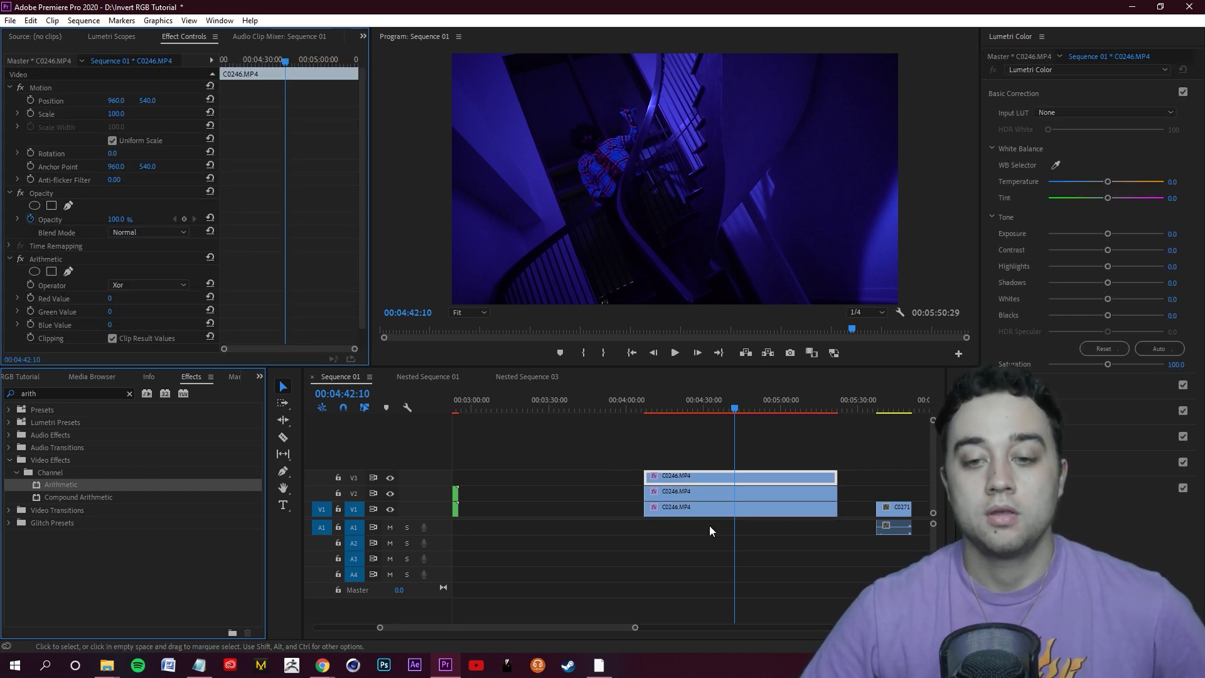
# Set the Arithmetic operator of the bottom C0246.MP4 clip on V1 to Max
pyautogui.click(723, 511)
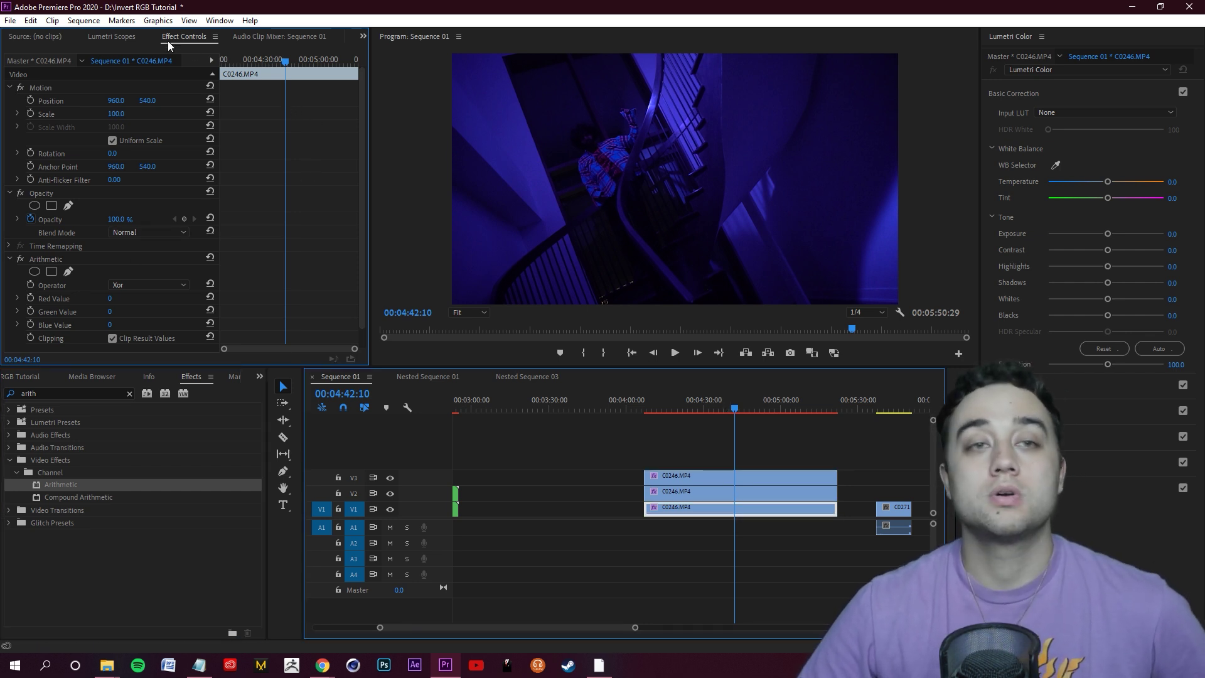
pyautogui.click(9, 259)
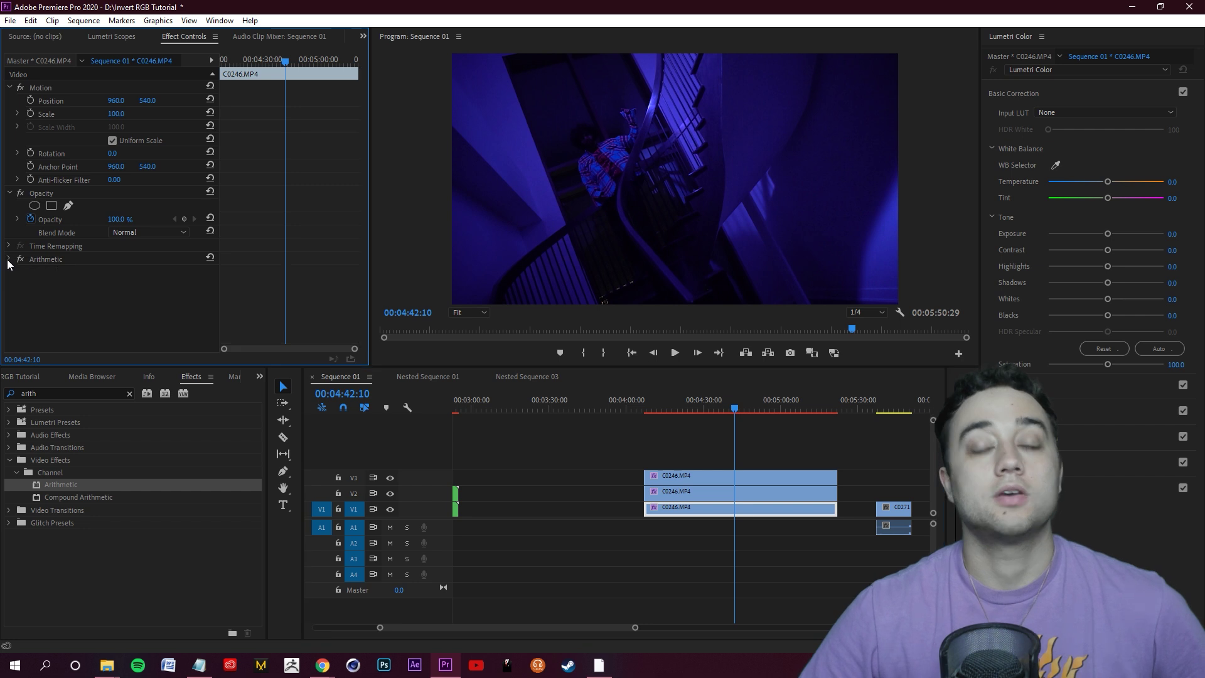
pyautogui.click(9, 259)
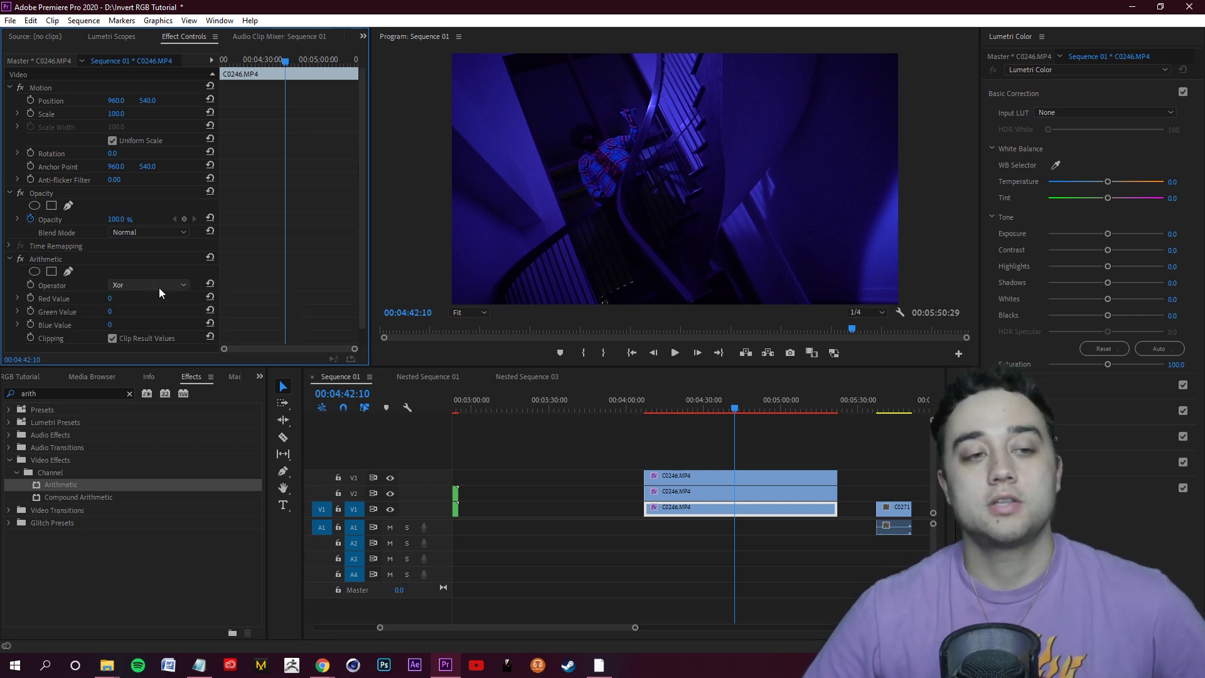
pyautogui.click(130, 285)
pyautogui.click(141, 394)
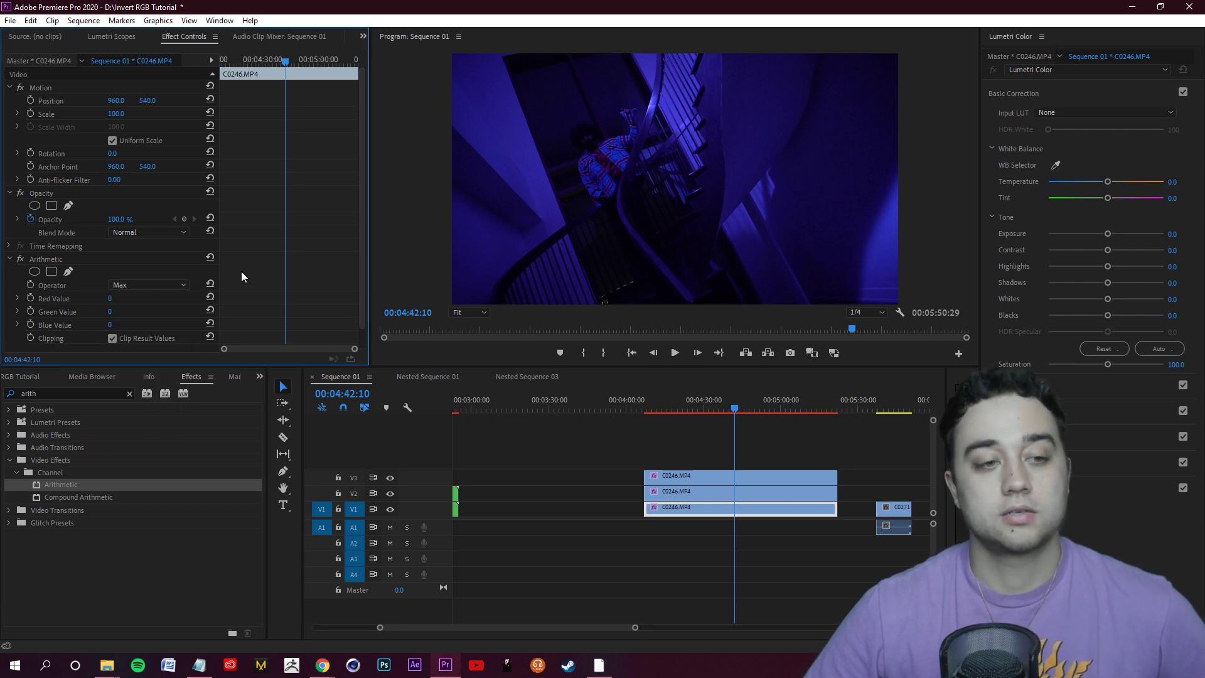
# Set the Arithmetic Blue Value of the V1 clip to 255
pyautogui.click(111, 325)
pyautogui.write('255')
pyautogui.press('Return')
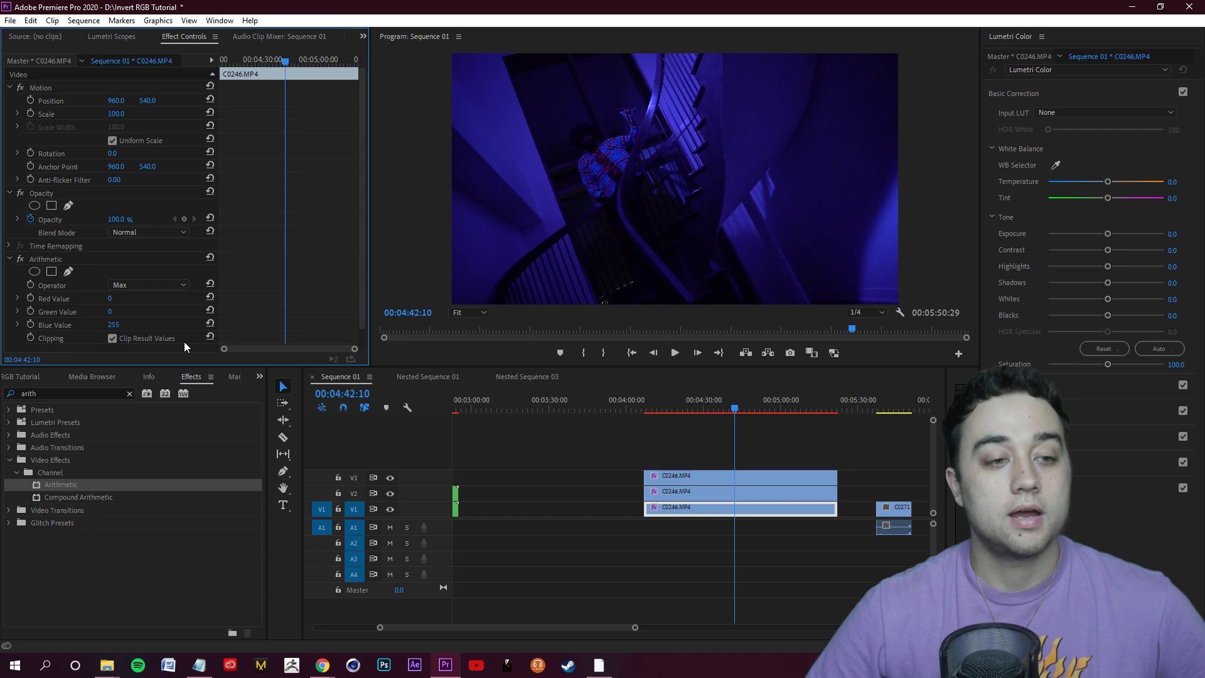
# On the middle C0246.MP4 clip on V2, set the Arithmetic operator to Max and the Green Value to 255
pyautogui.click(773, 492)
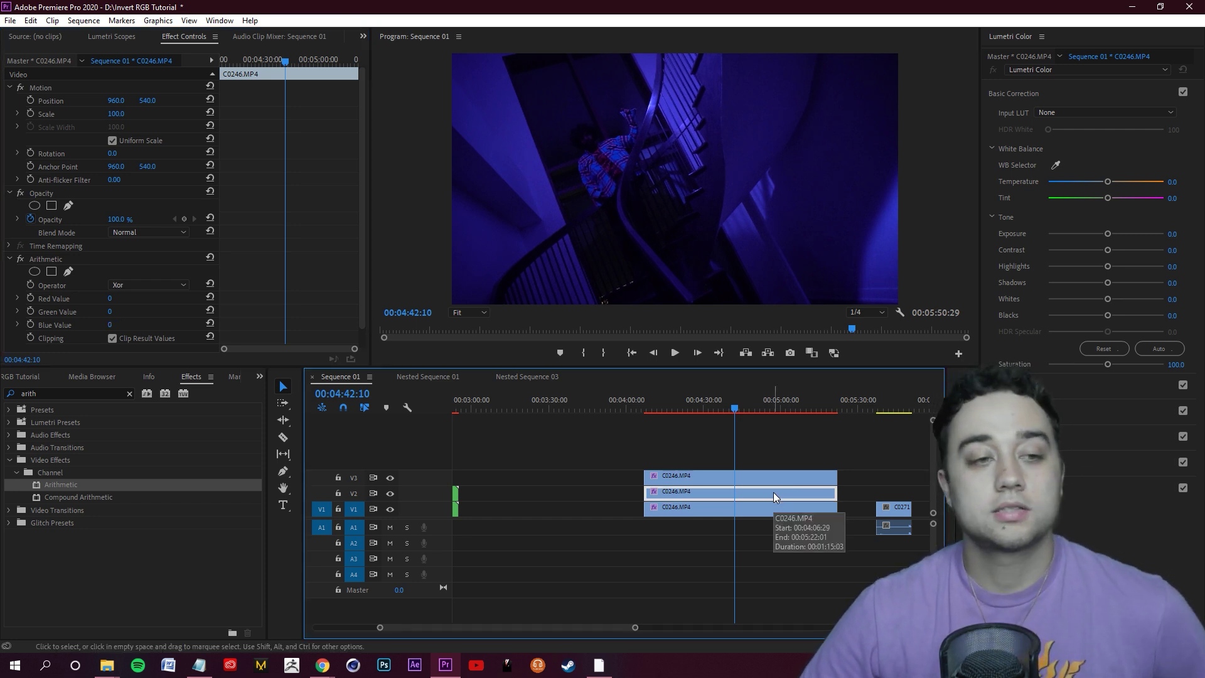
pyautogui.click(157, 285)
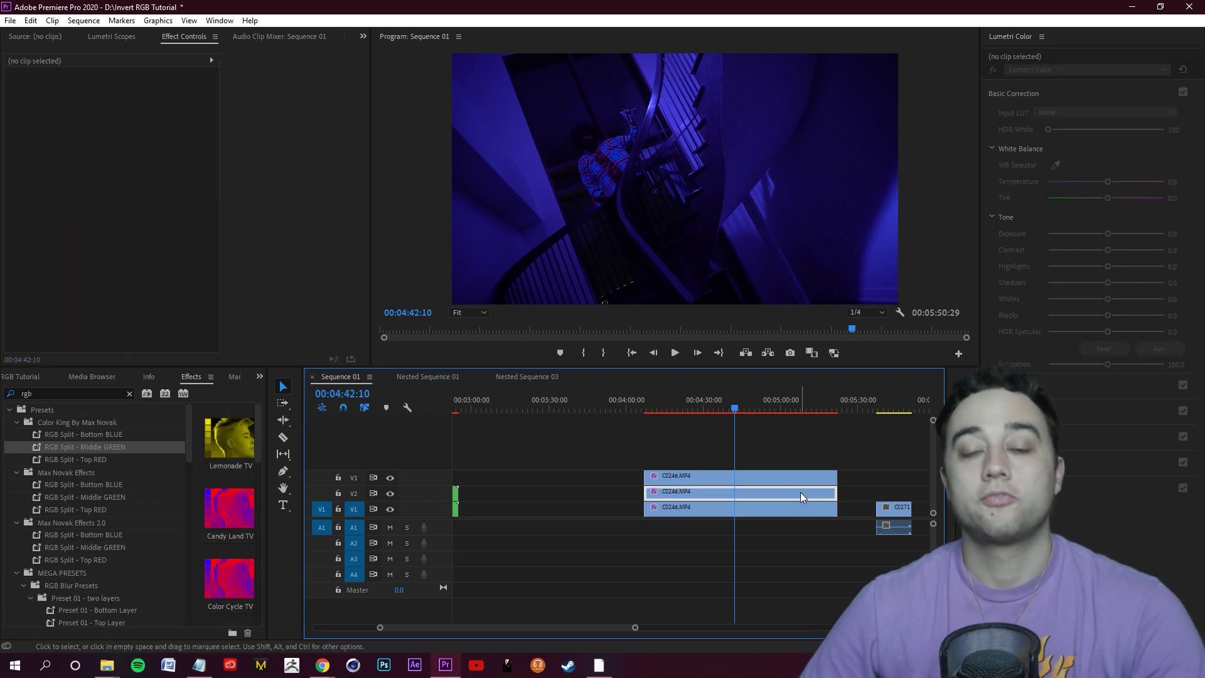
pyautogui.click(800, 492)
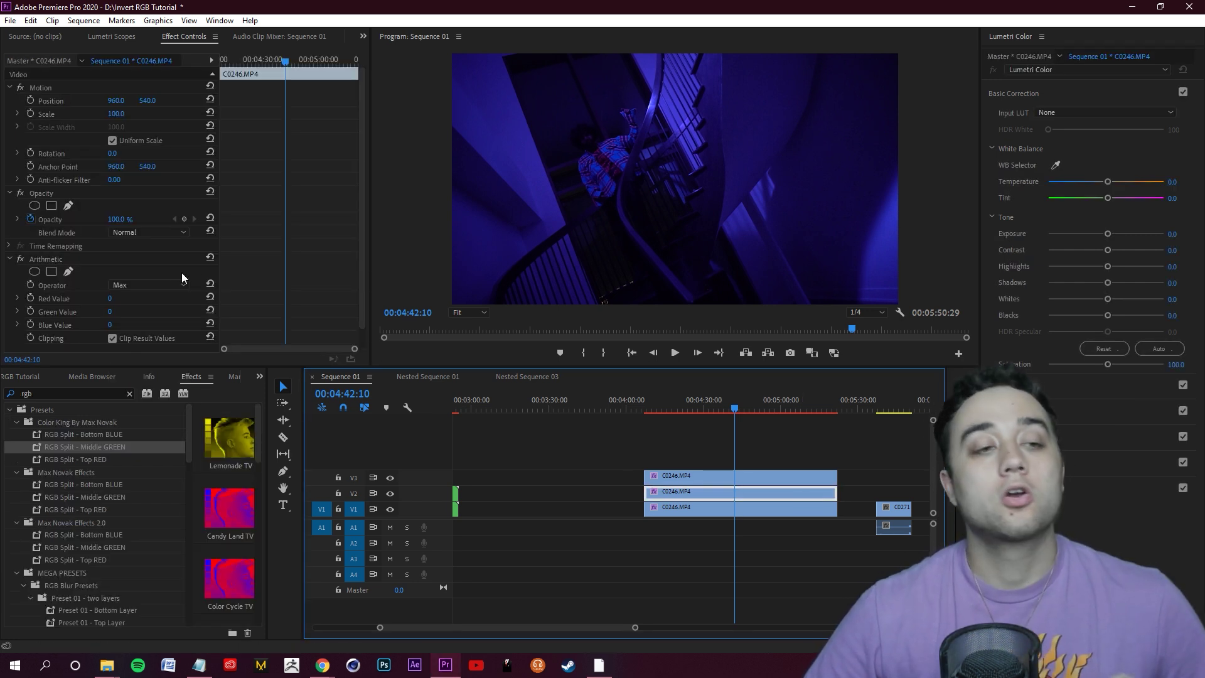
pyautogui.moveTo(116, 311); pyautogui.dragTo(221, 292)
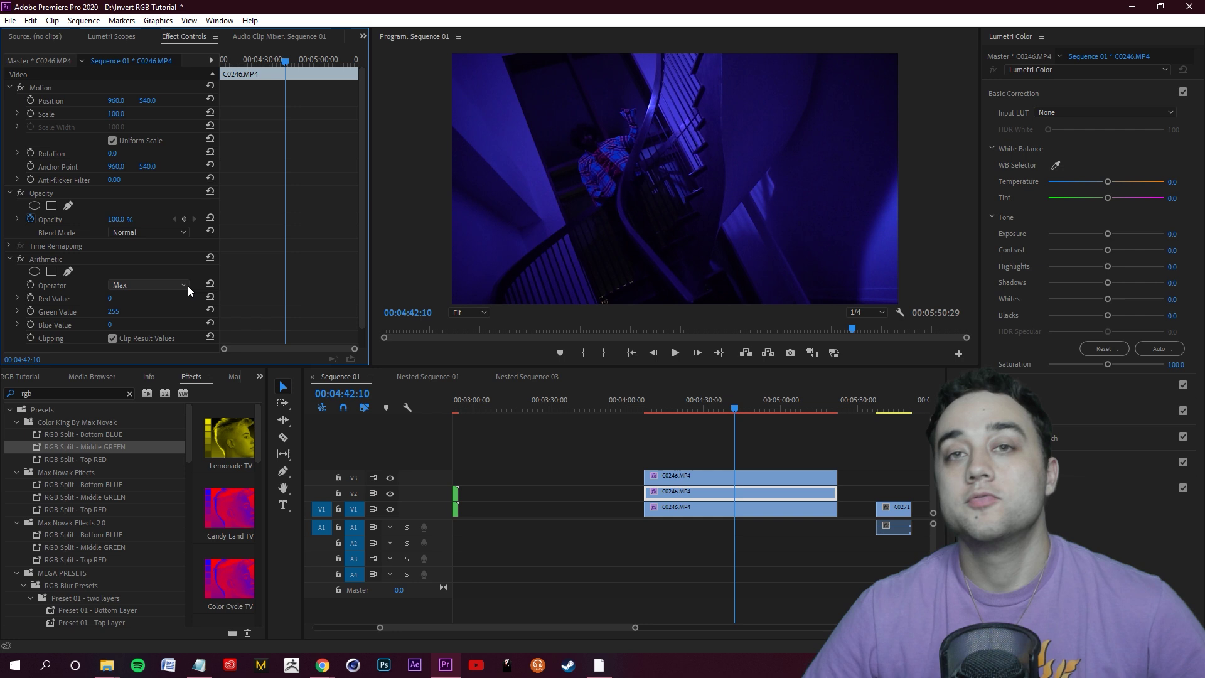
pyautogui.click(53, 299)
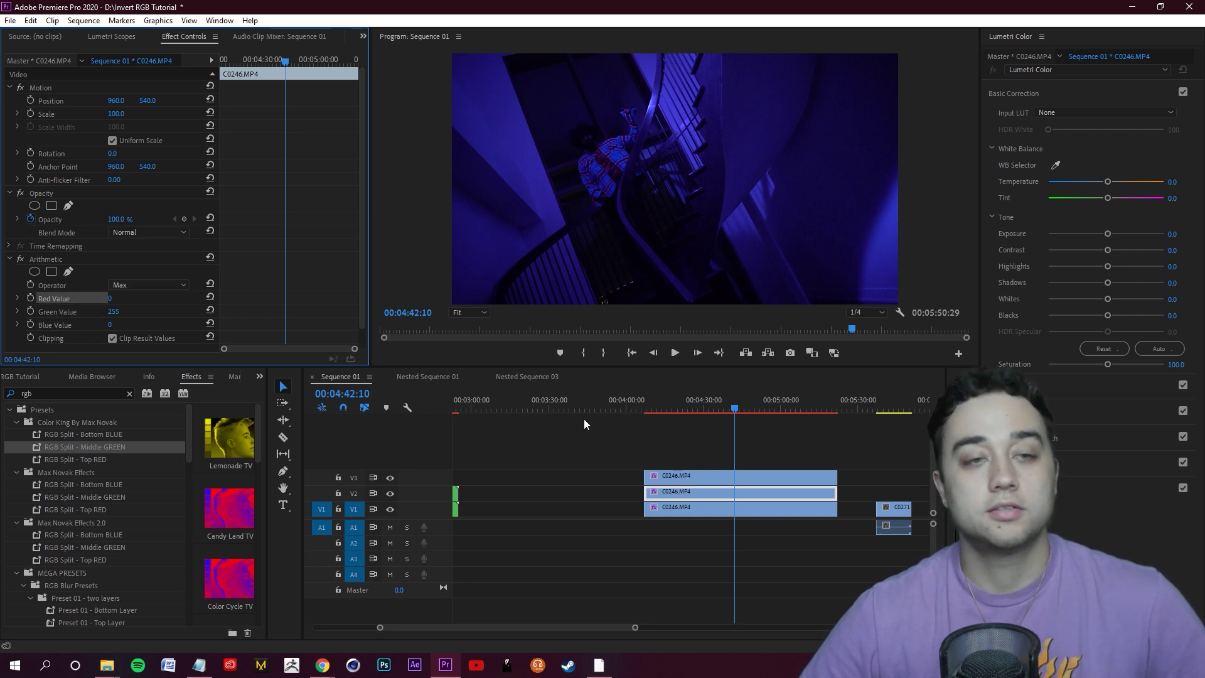
# On the top C0246.MP4 clip on V3, set the Arithmetic operator to Max and the Red Value to 255
pyautogui.click(754, 480)
pyautogui.click(47, 311)
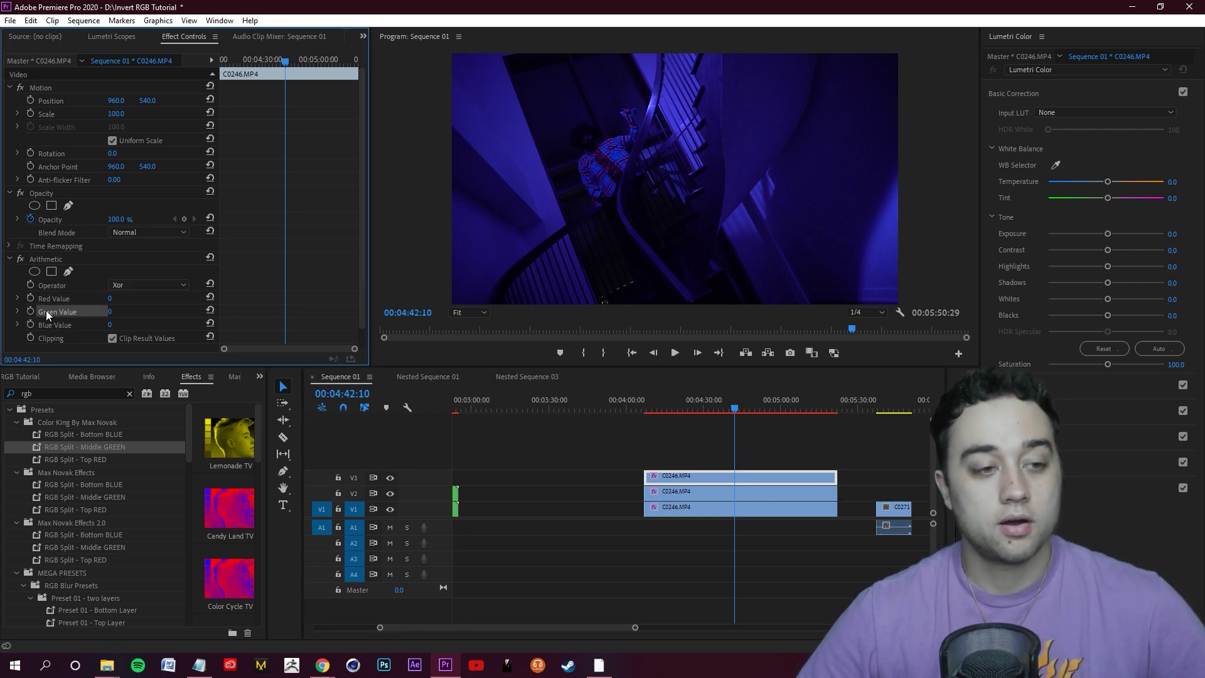
pyautogui.click(53, 298)
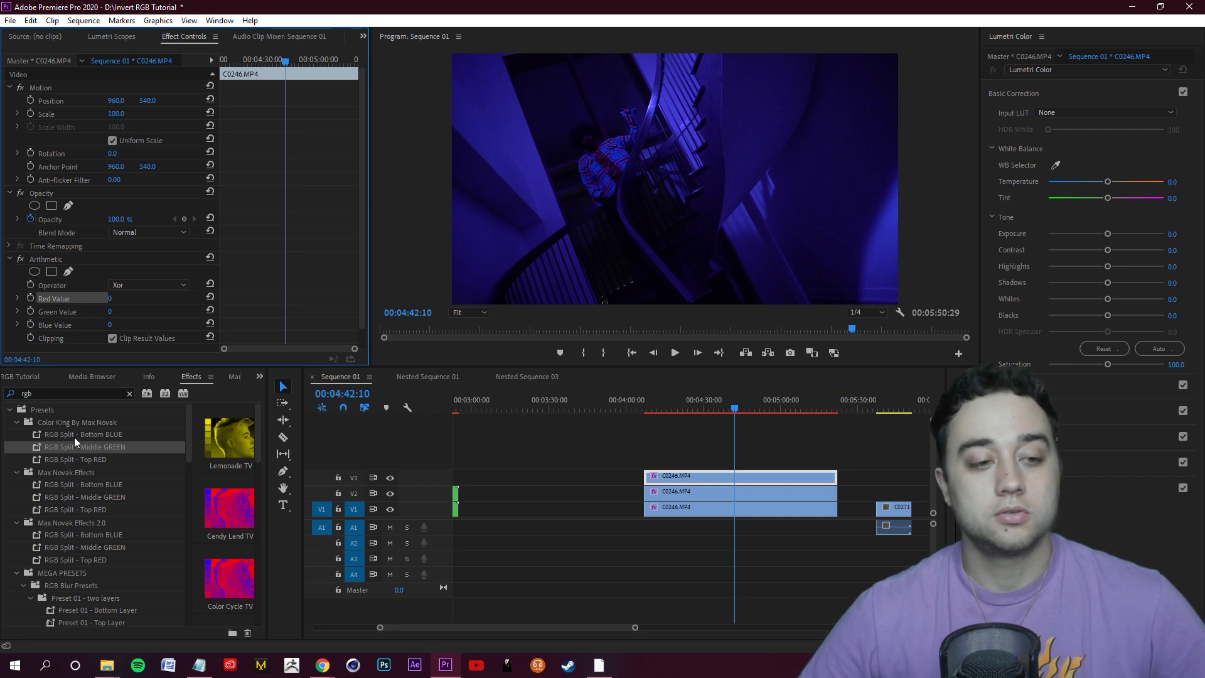
pyautogui.click(777, 478)
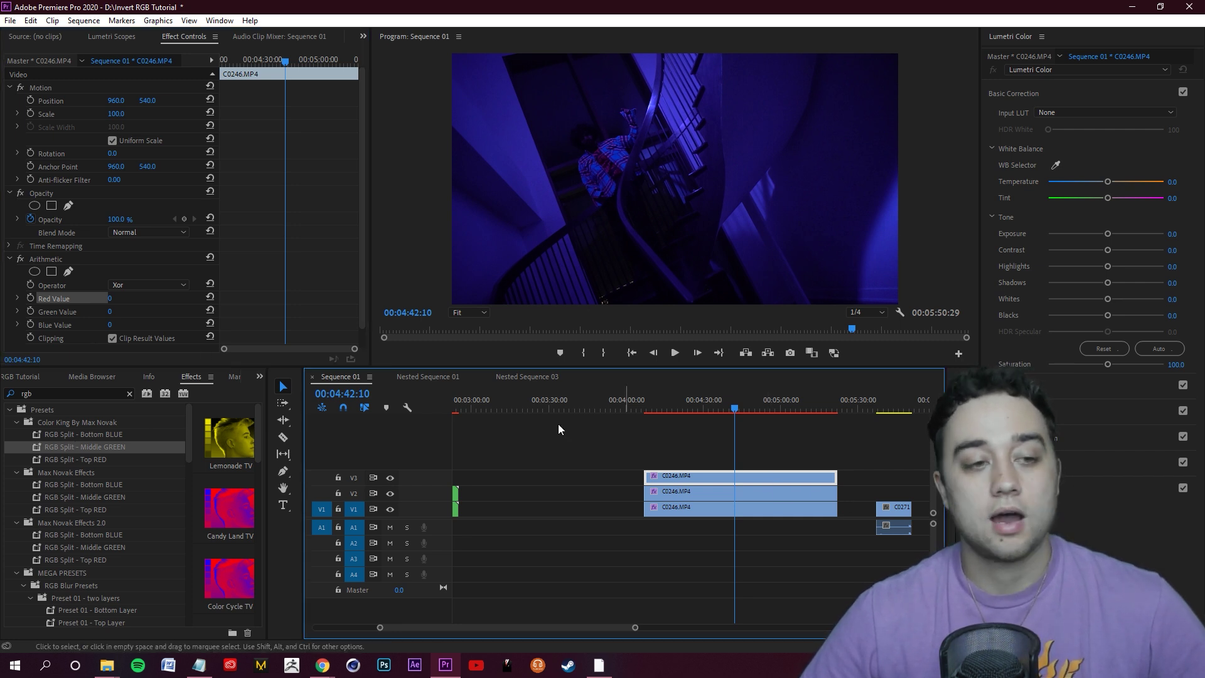
pyautogui.click(148, 285)
pyautogui.click(143, 392)
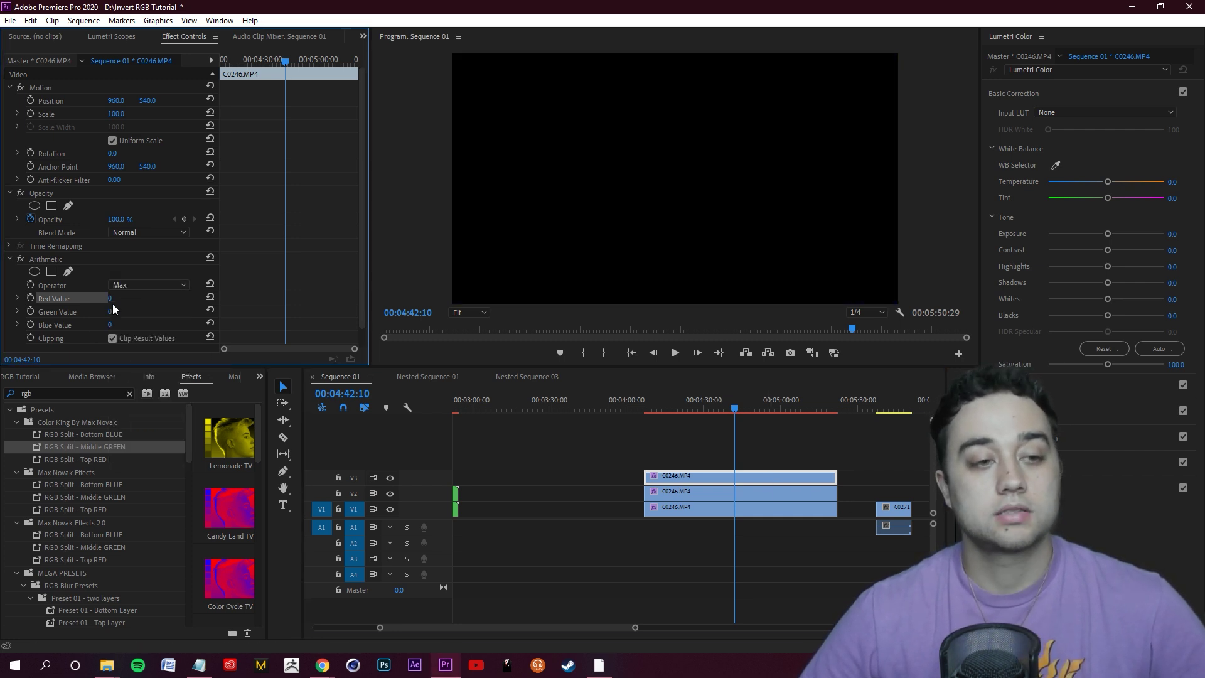
pyautogui.moveTo(110, 299); pyautogui.dragTo(188, 299)
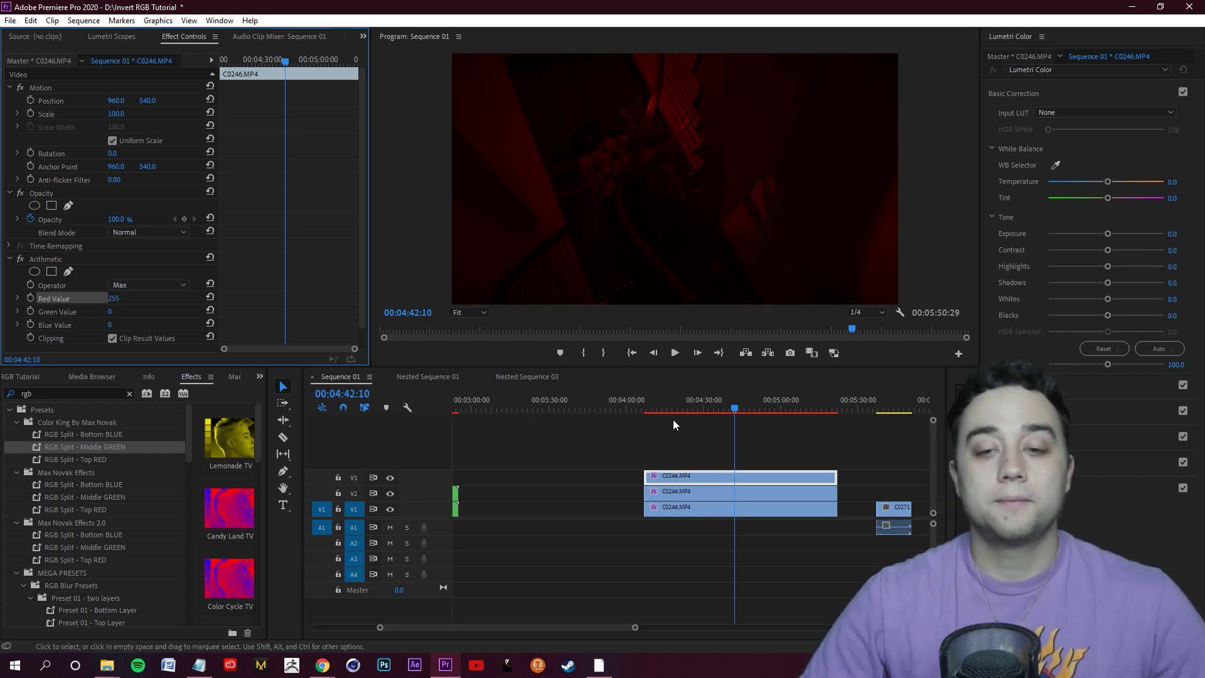
# Set the blend mode of the top C0246.MP4 clip on V3 to Linear Dodge (Add)
pyautogui.click(709, 446)
pyautogui.click(757, 483)
pyautogui.click(9, 259)
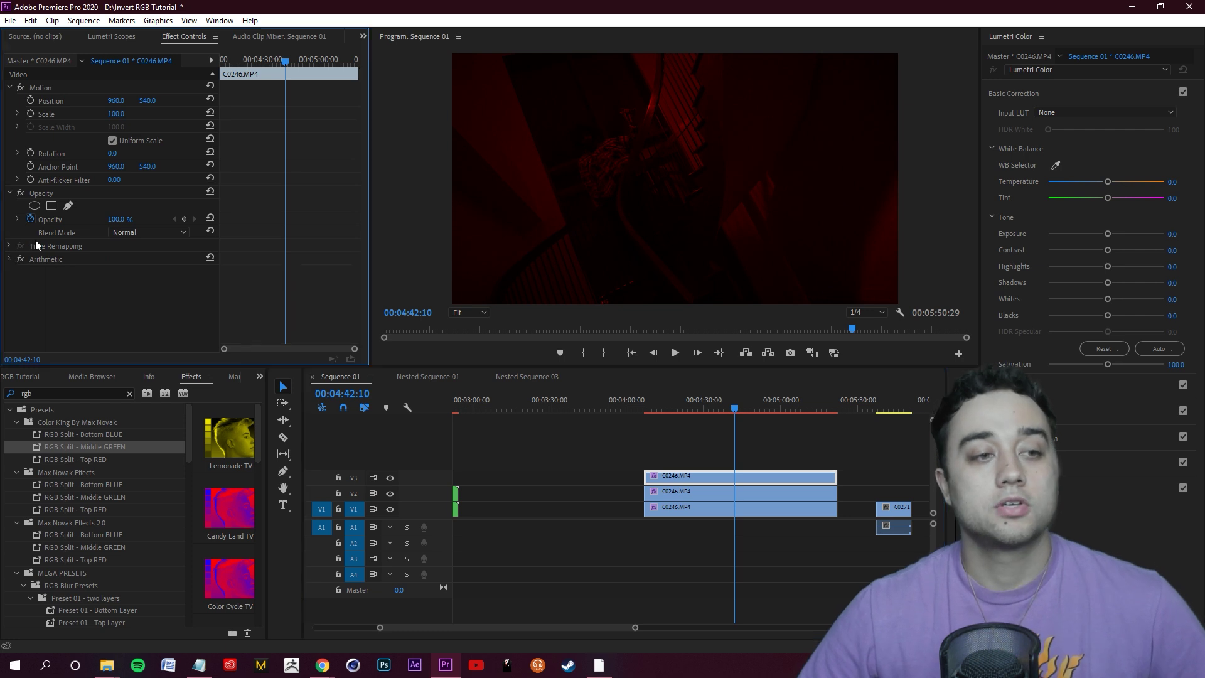
pyautogui.click(164, 232)
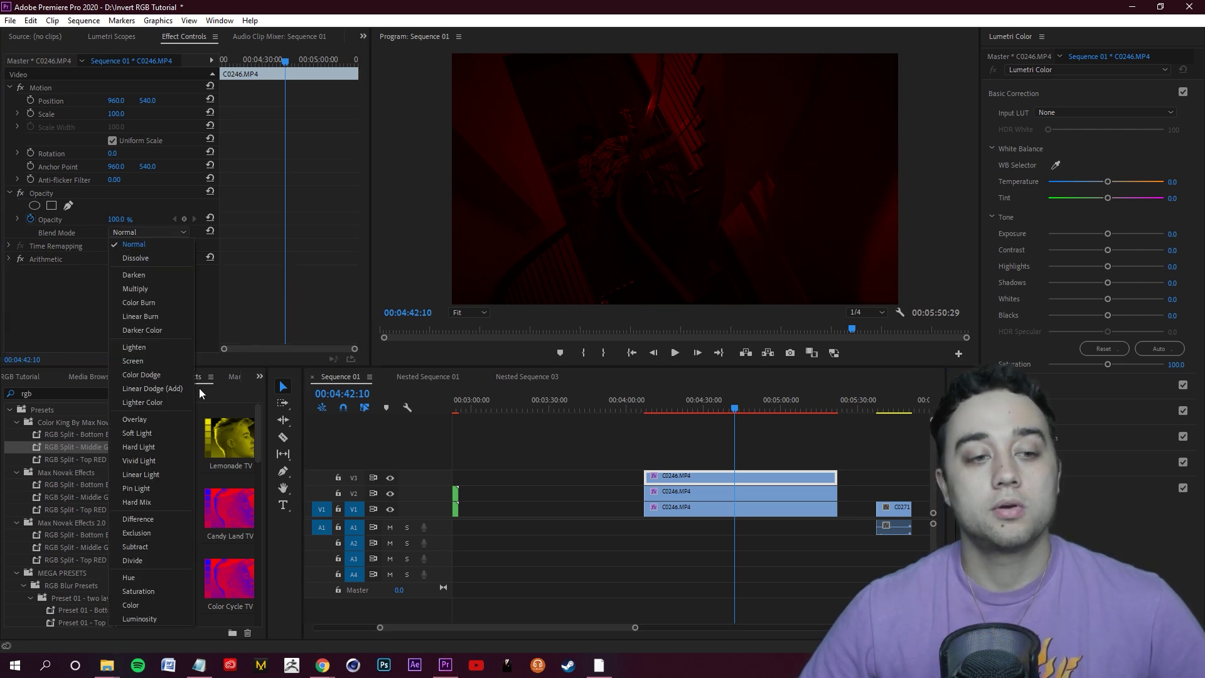
pyautogui.click(163, 388)
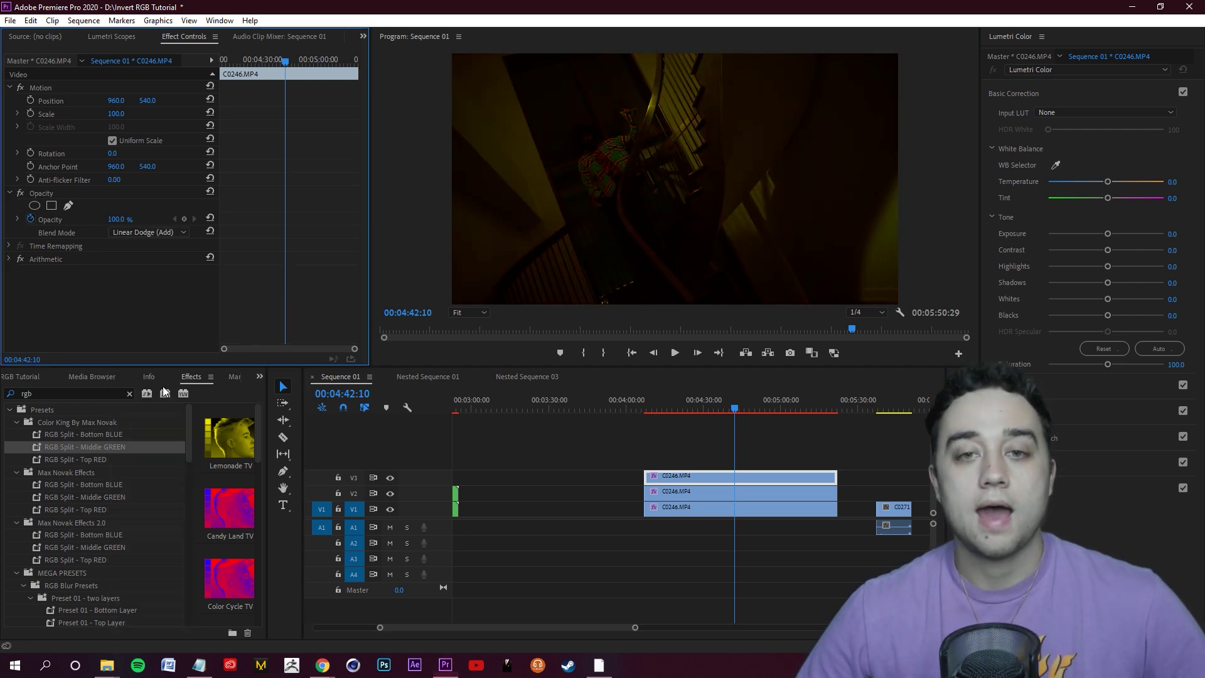
# Set the blend mode of the middle C0246.MP4 clip on V2 to Linear Dodge (Add)
pyautogui.click(743, 494)
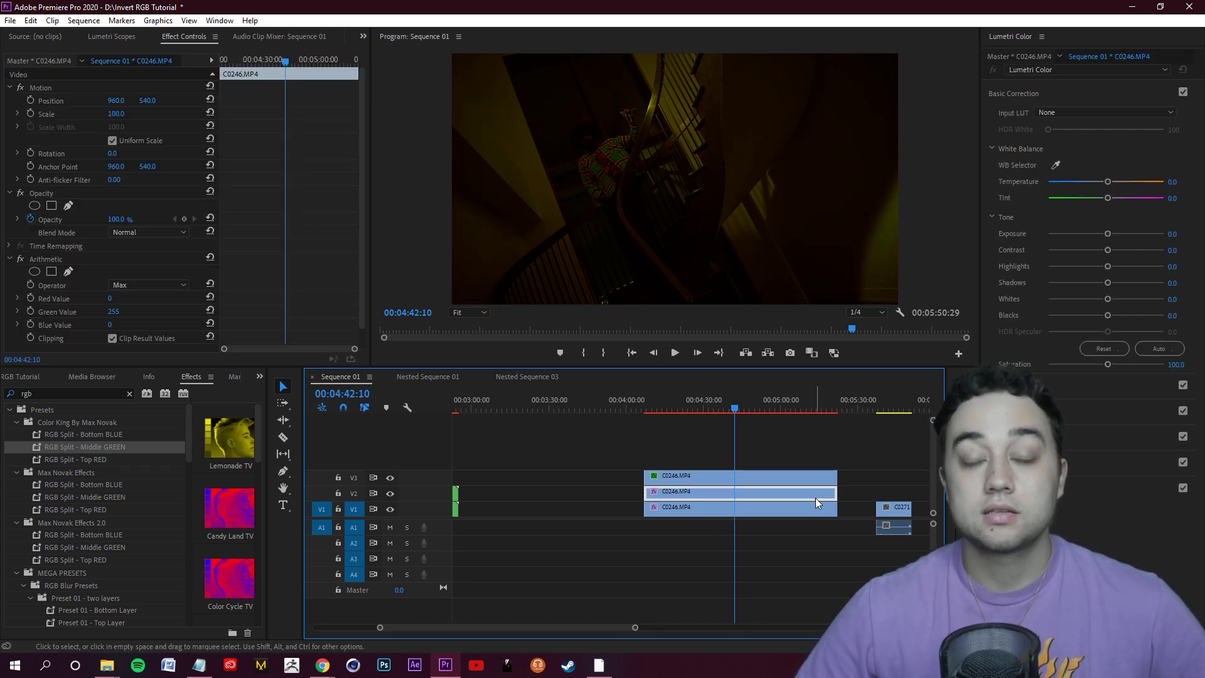
pyautogui.click(163, 236)
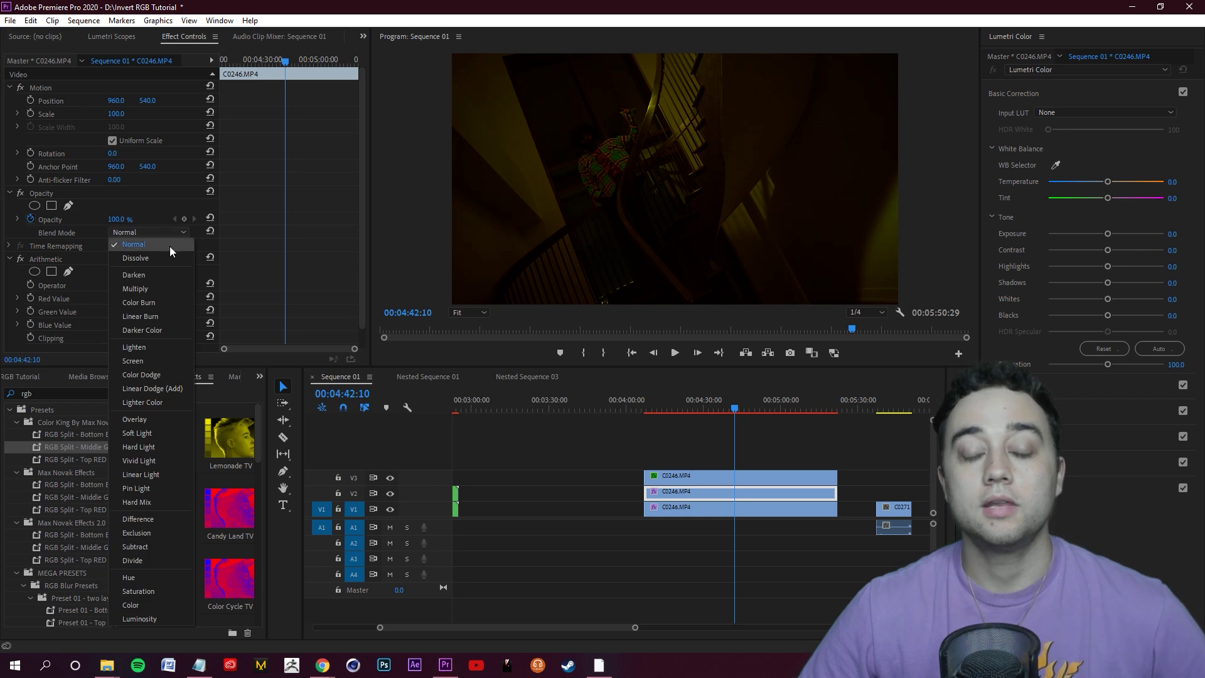
pyautogui.click(162, 387)
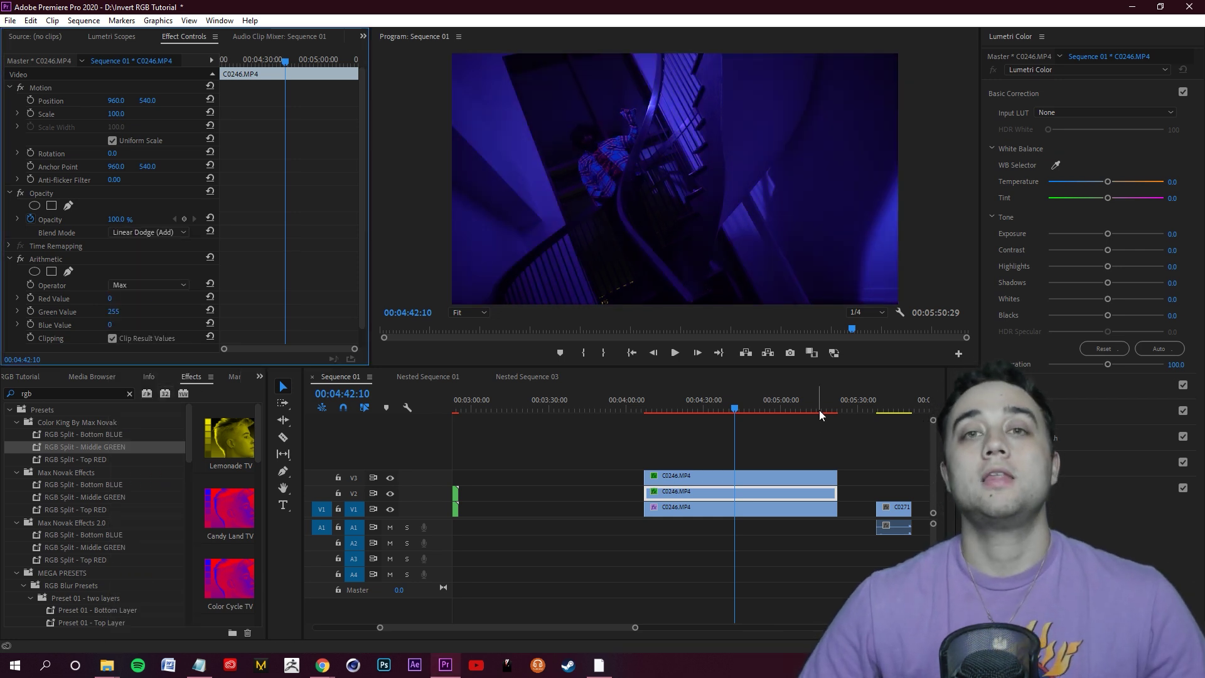
# Try a large horizontal shift on the V3 clip, undo it, and set the clip's horizontal position to 994
pyautogui.click(785, 449)
pyautogui.click(778, 481)
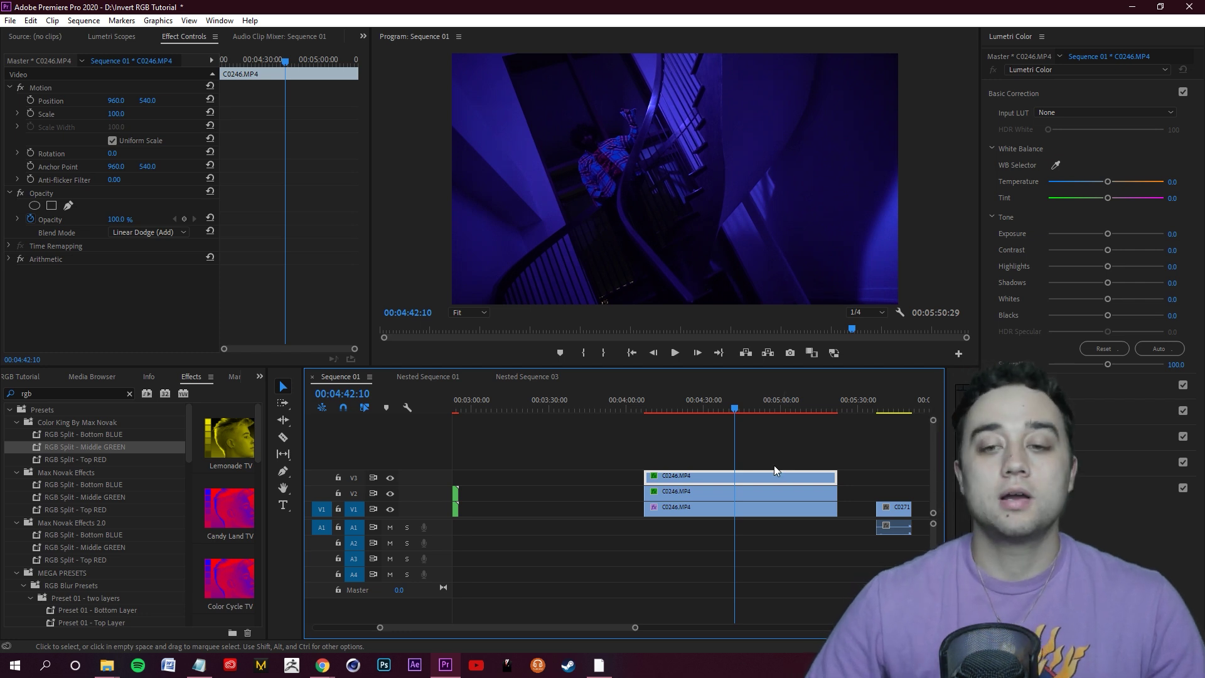
pyautogui.click(774, 465)
pyautogui.click(765, 473)
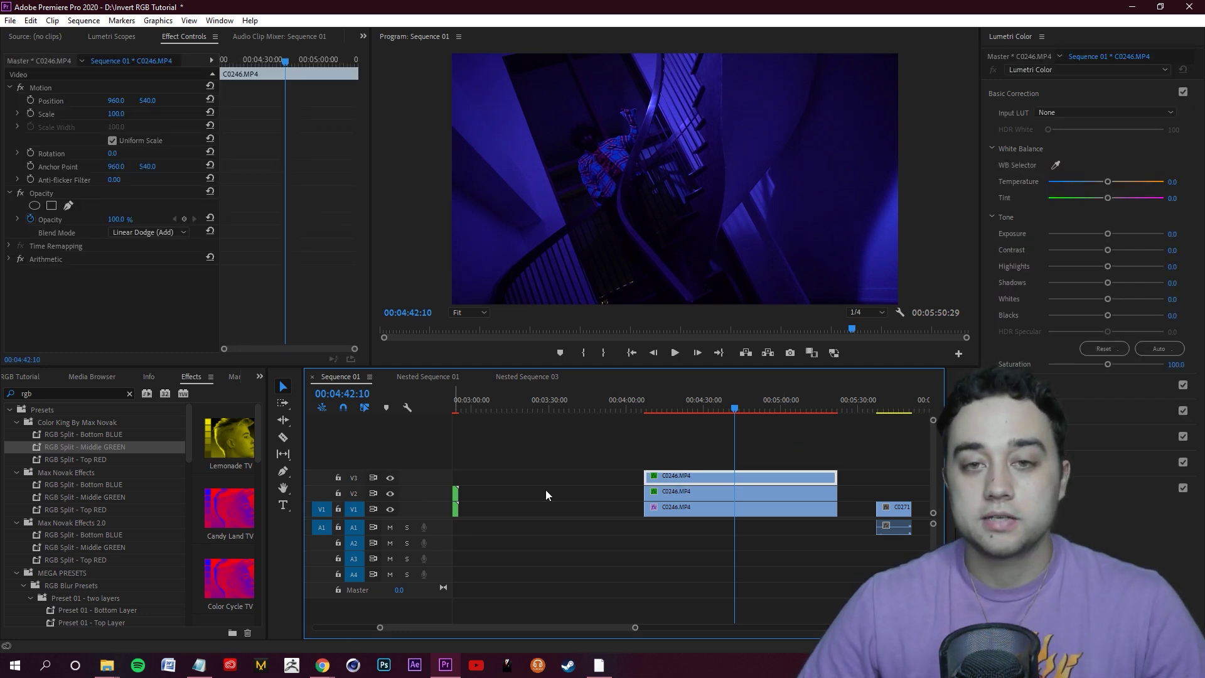
pyautogui.click(120, 218)
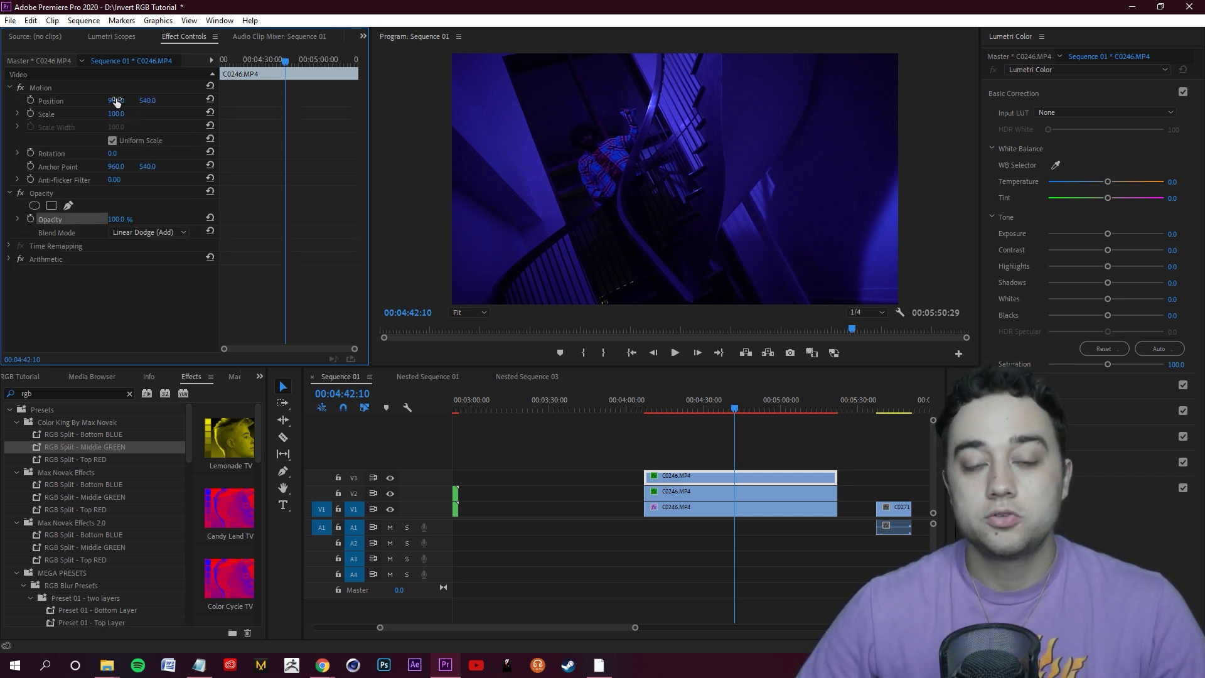
pyautogui.moveTo(116, 102); pyautogui.dragTo(476, 103)
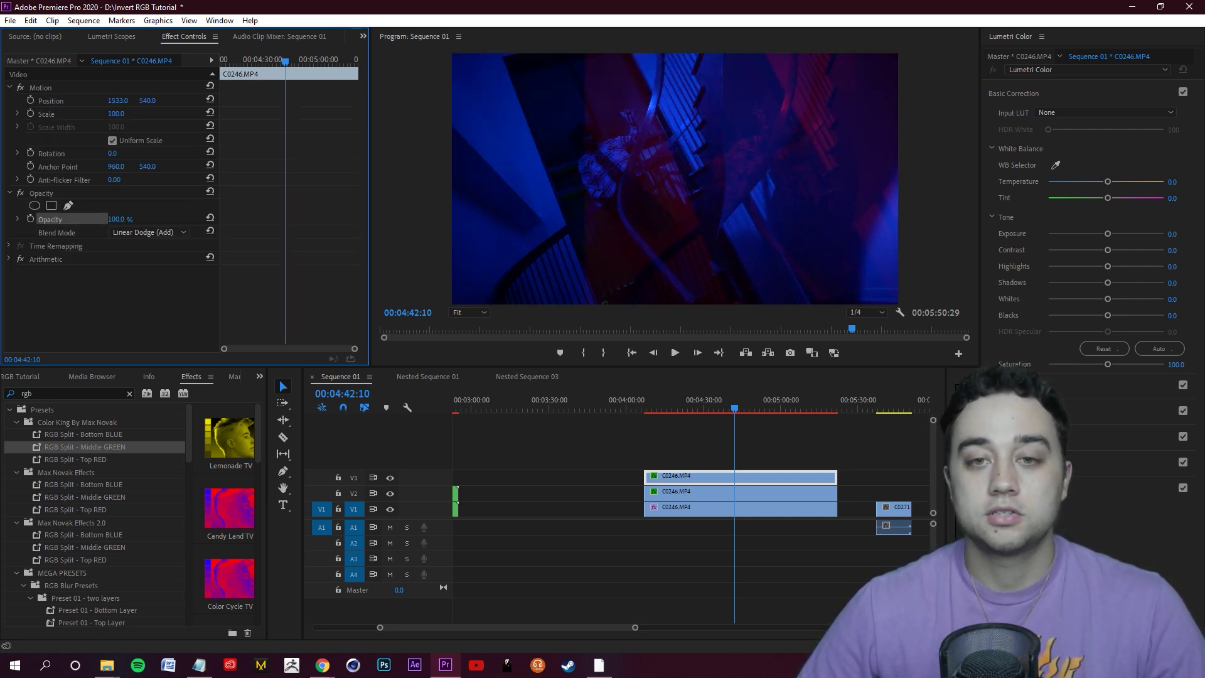
pyautogui.hotkey('ctrl', 'z')
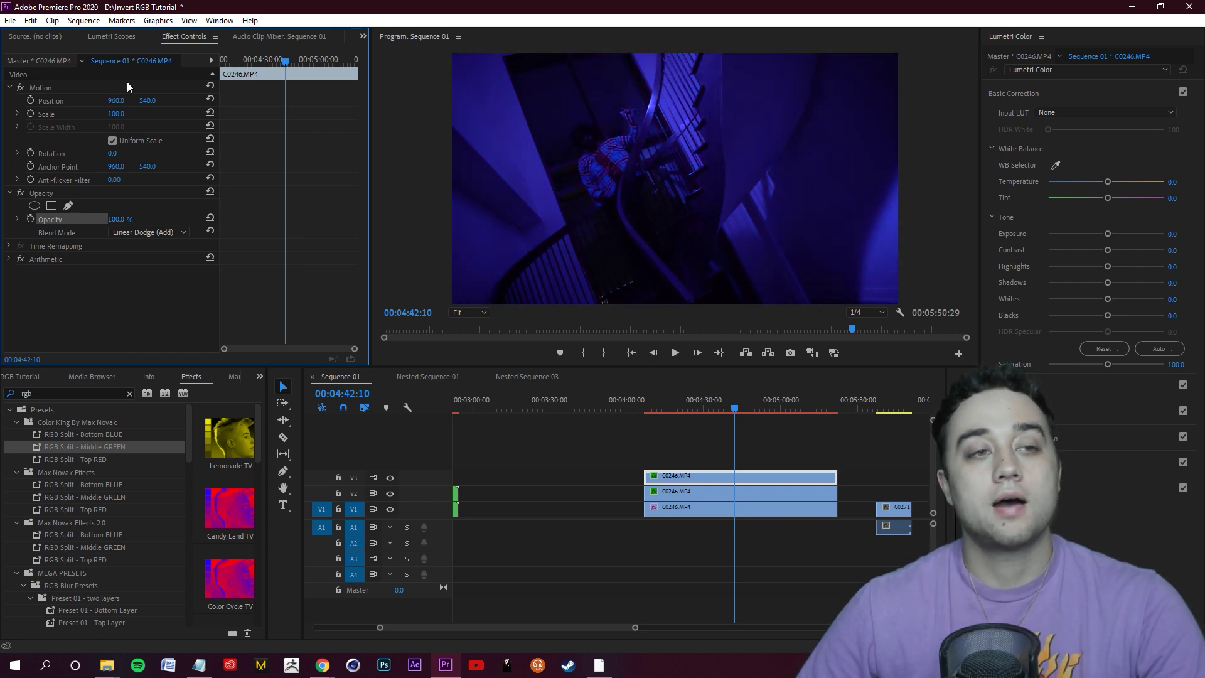
pyautogui.moveTo(117, 100); pyautogui.dragTo(138, 100)
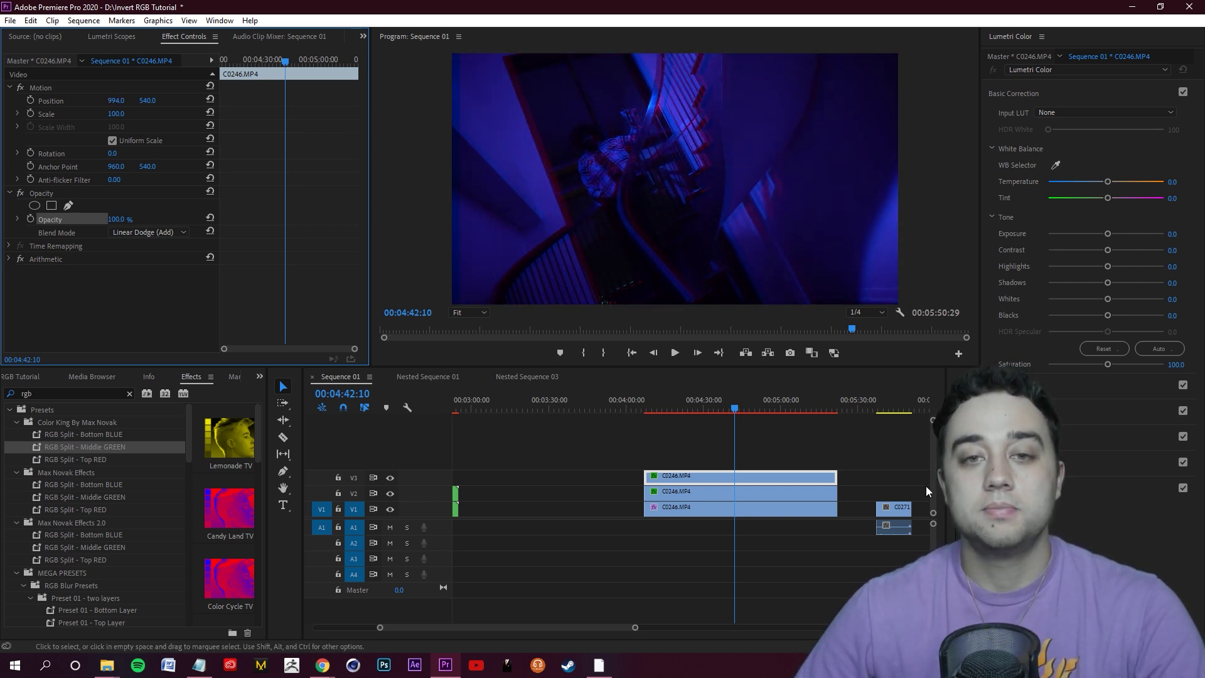
# Move the playhead to 00:04:59:19, try shifting the V2 clip's horizontal position to 921, then undo the shift
pyautogui.moveTo(741, 411); pyautogui.dragTo(782, 415)
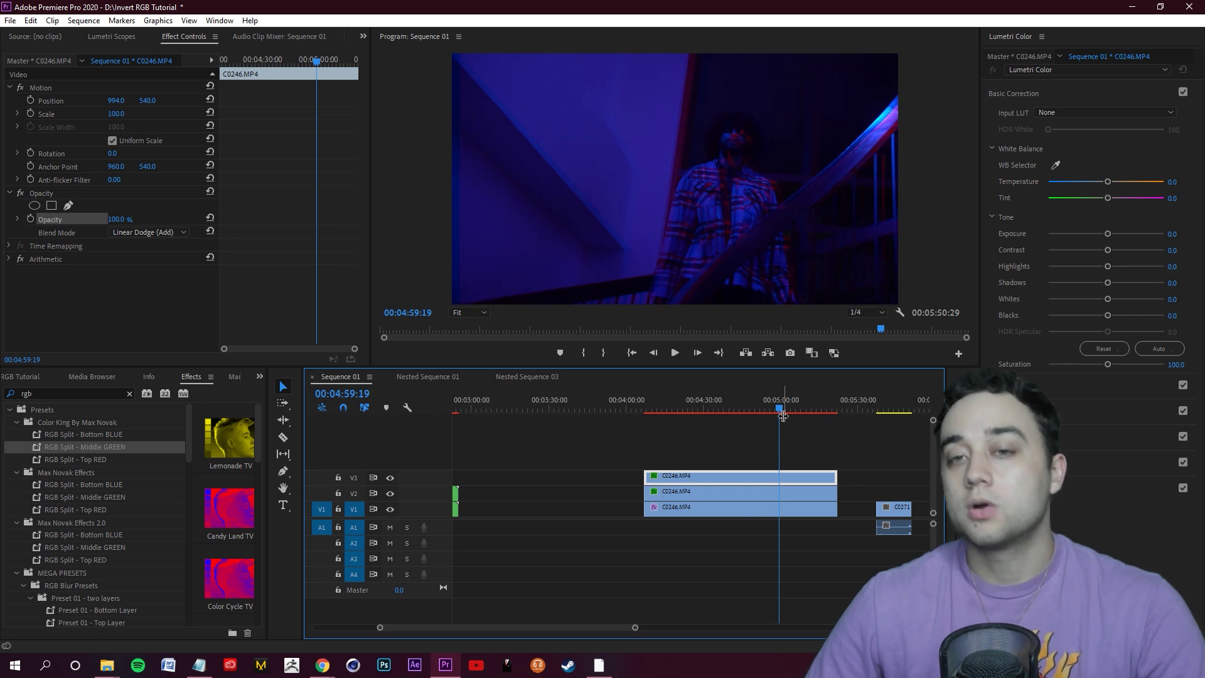
pyautogui.click(681, 492)
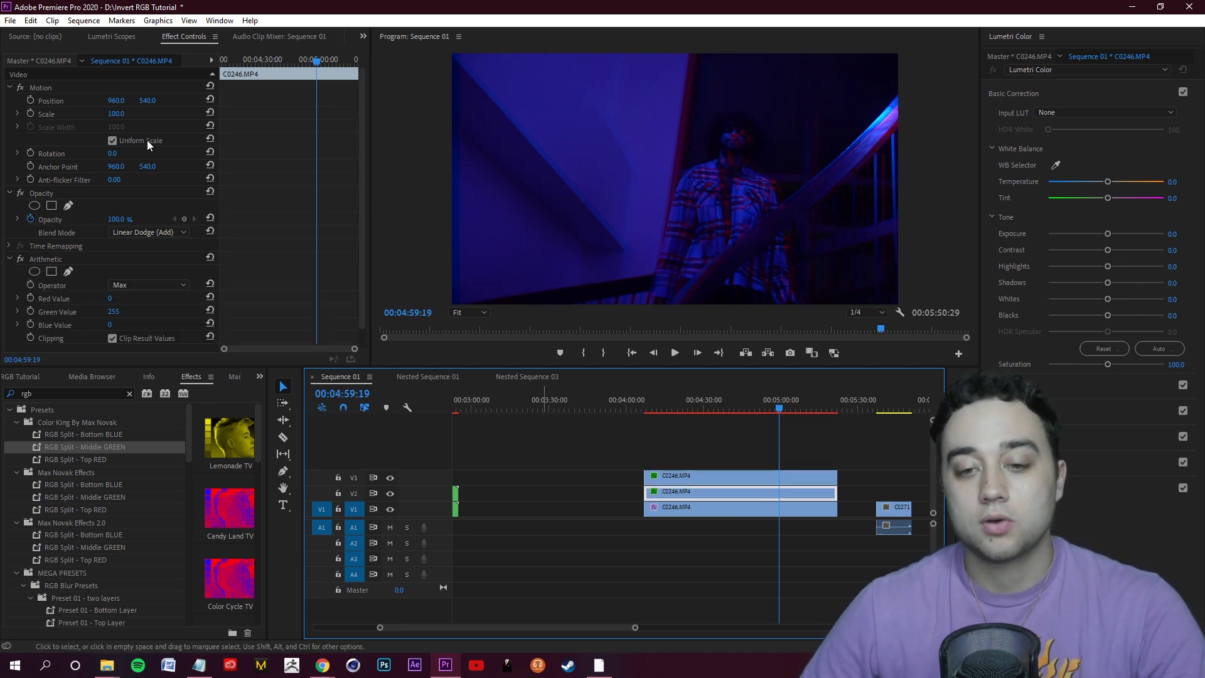
pyautogui.moveTo(116, 101); pyautogui.dragTo(92, 100)
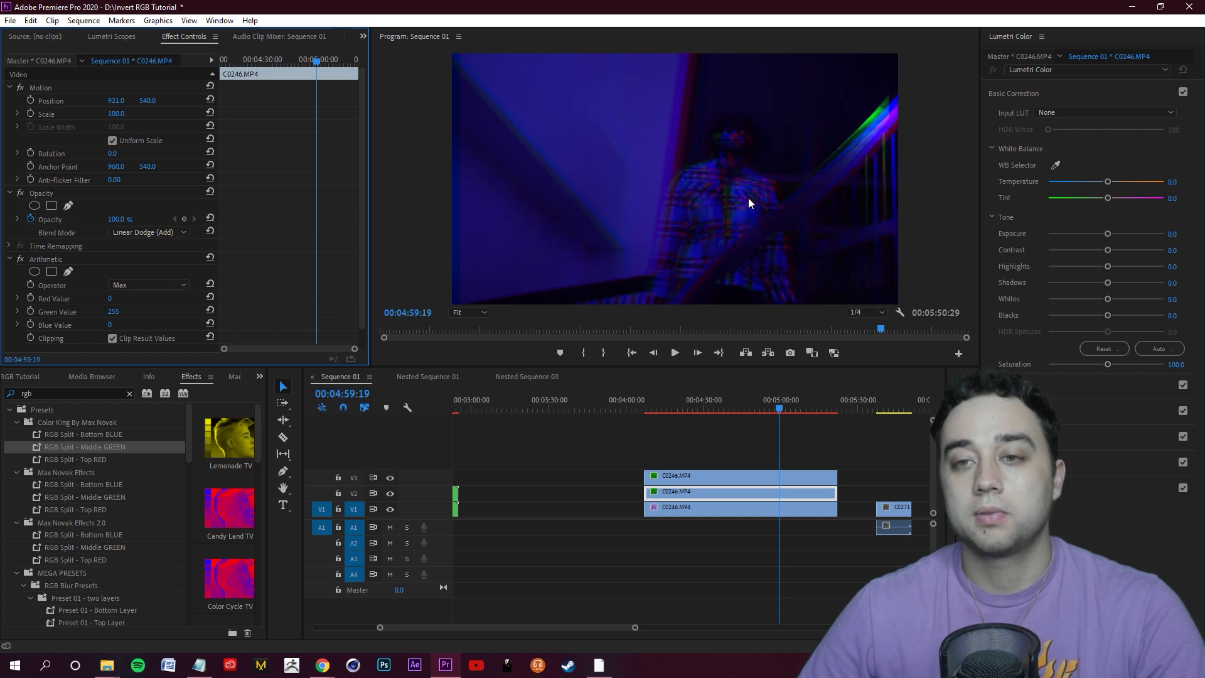
pyautogui.hotkey('ctrl', 'z')
pyautogui.click(888, 429)
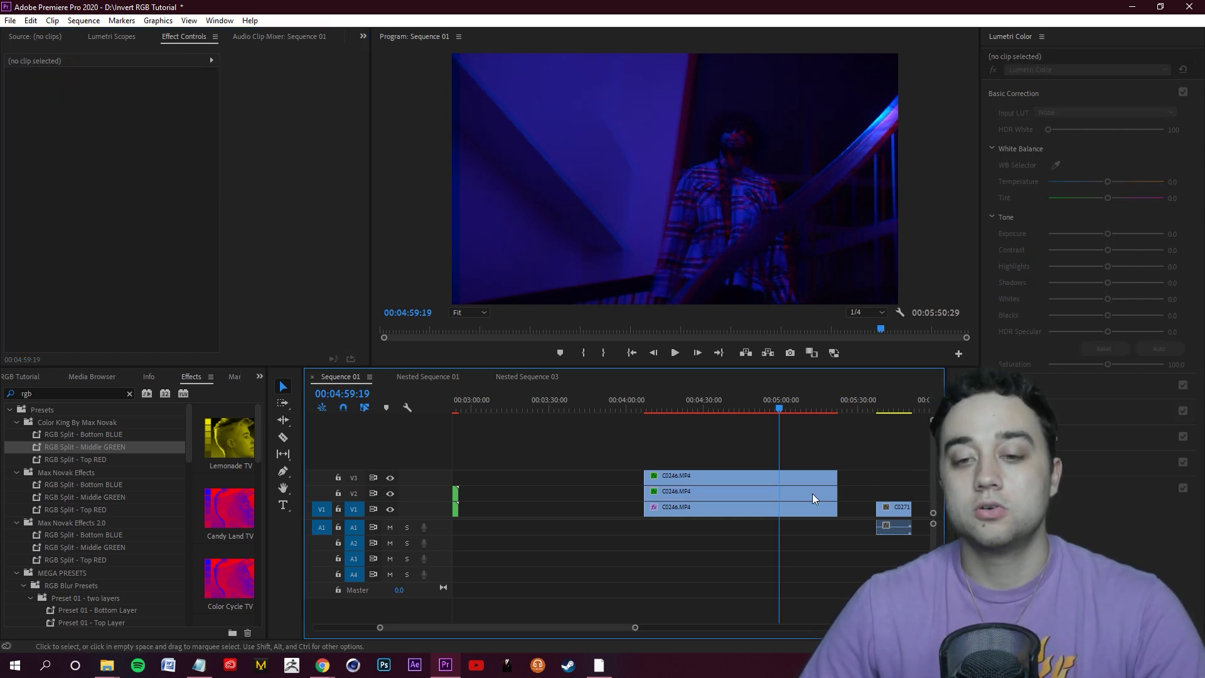
pyautogui.click(789, 512)
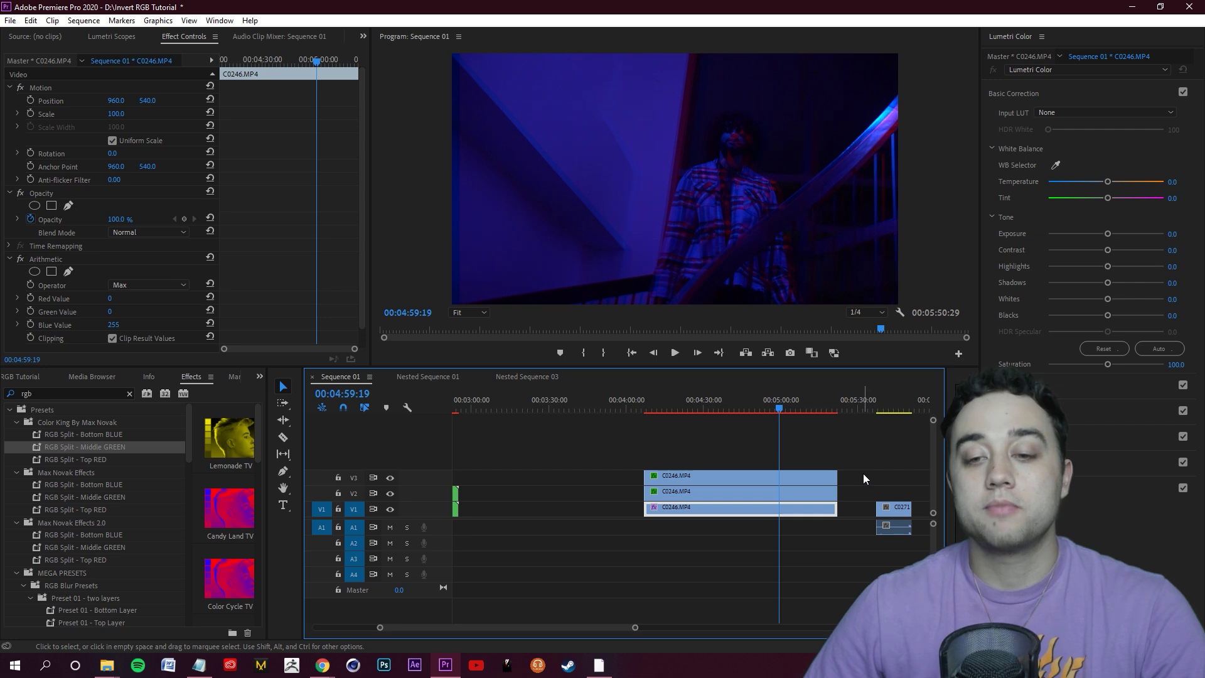
pyautogui.click(864, 473)
pyautogui.click(810, 511)
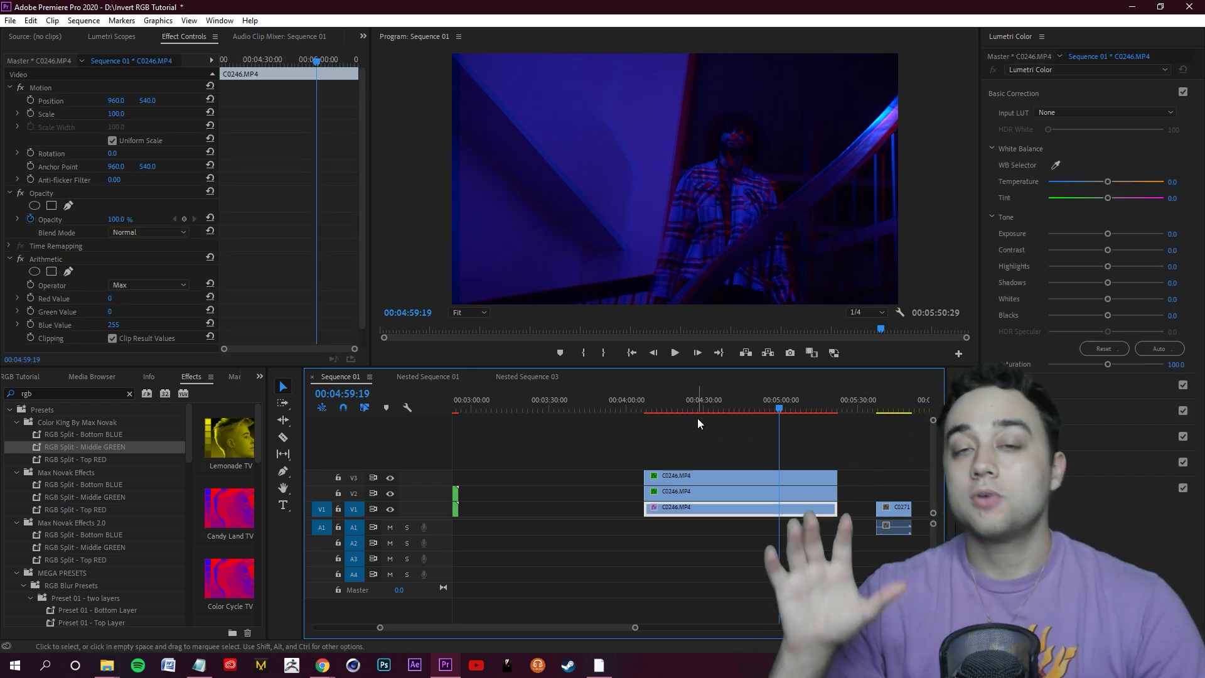
# Nest the three stacked C0246.MP4 clips into one sequence, keeping the default name
pyautogui.moveTo(584, 427); pyautogui.dragTo(836, 597)
pyautogui.rightClick(722, 495)
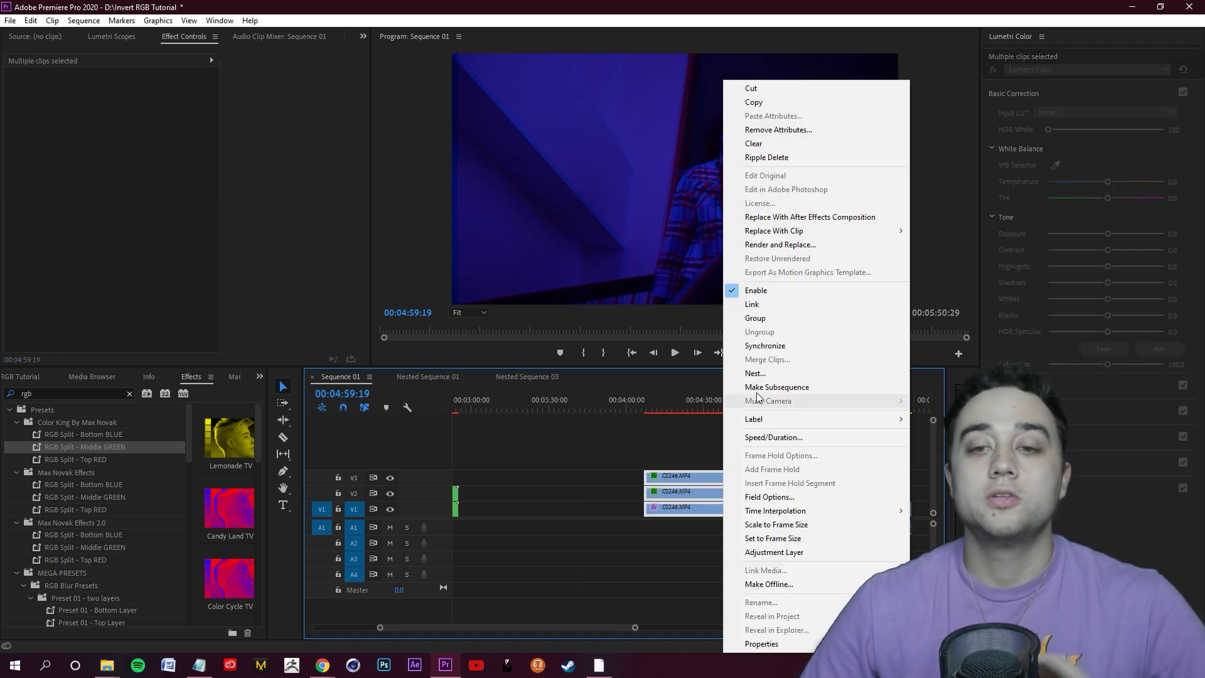
pyautogui.click(760, 374)
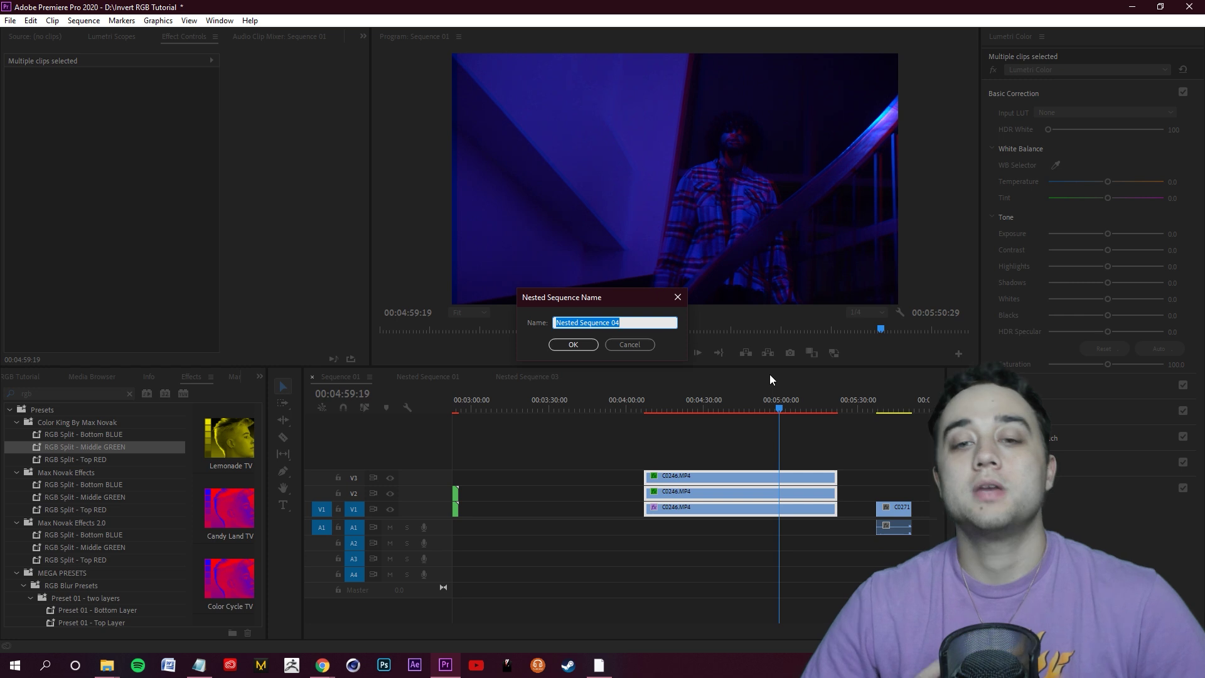
pyautogui.click(575, 345)
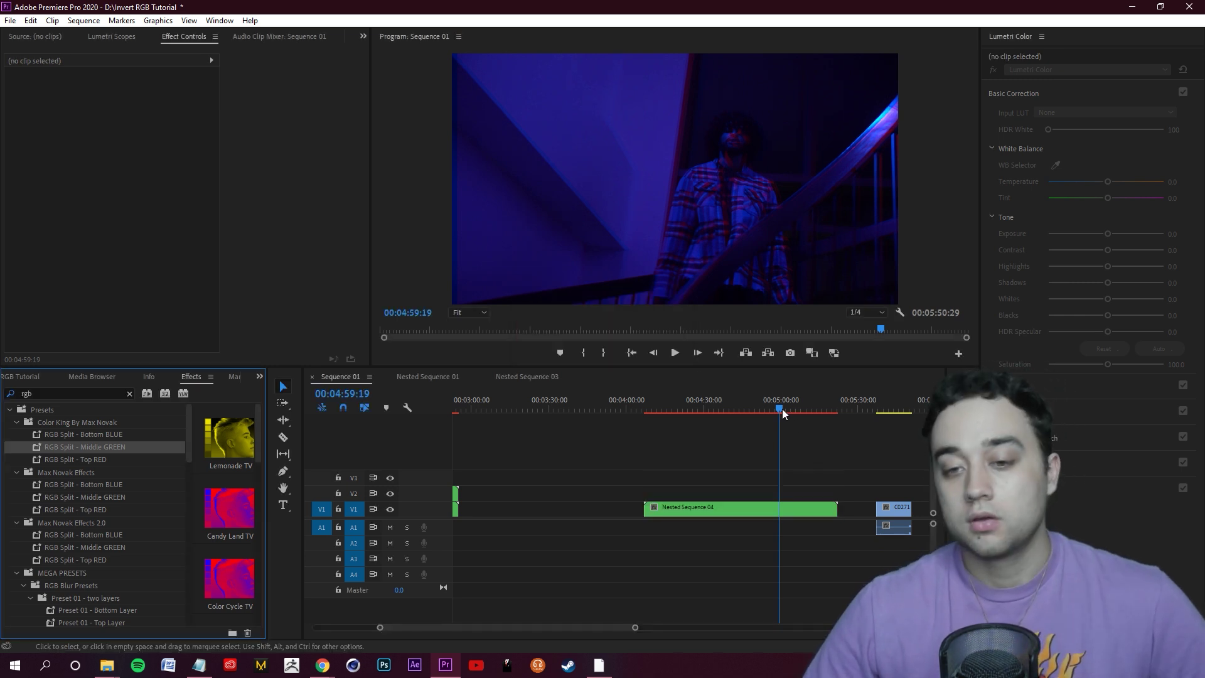
# Play the nested sequence from 00:04:12:19, near its start, to preview the RGB split
pyautogui.click(659, 411)
pyautogui.click(727, 500)
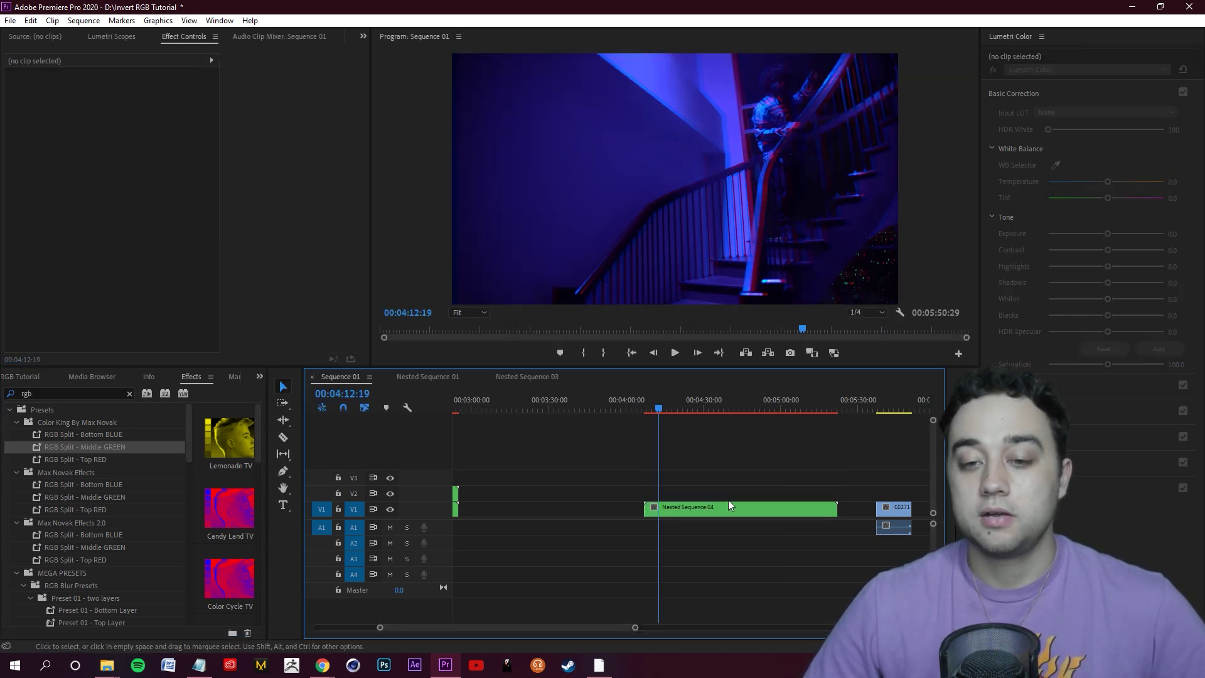
pyautogui.click(680, 352)
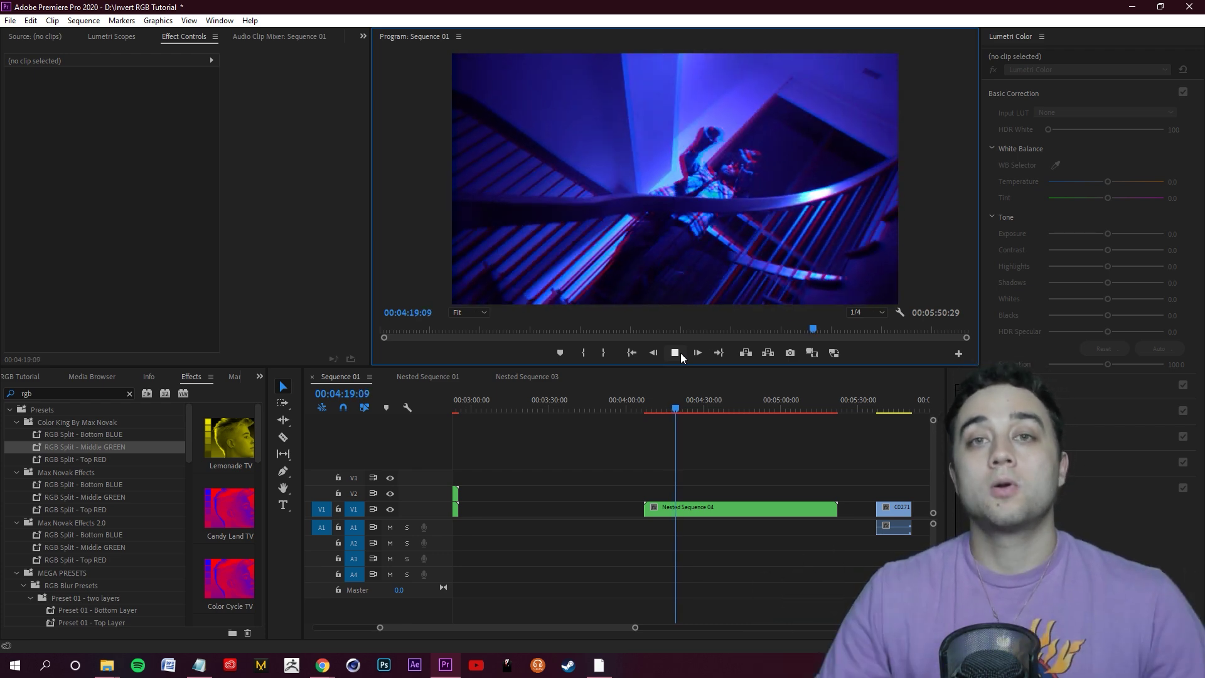
pyautogui.click(681, 353)
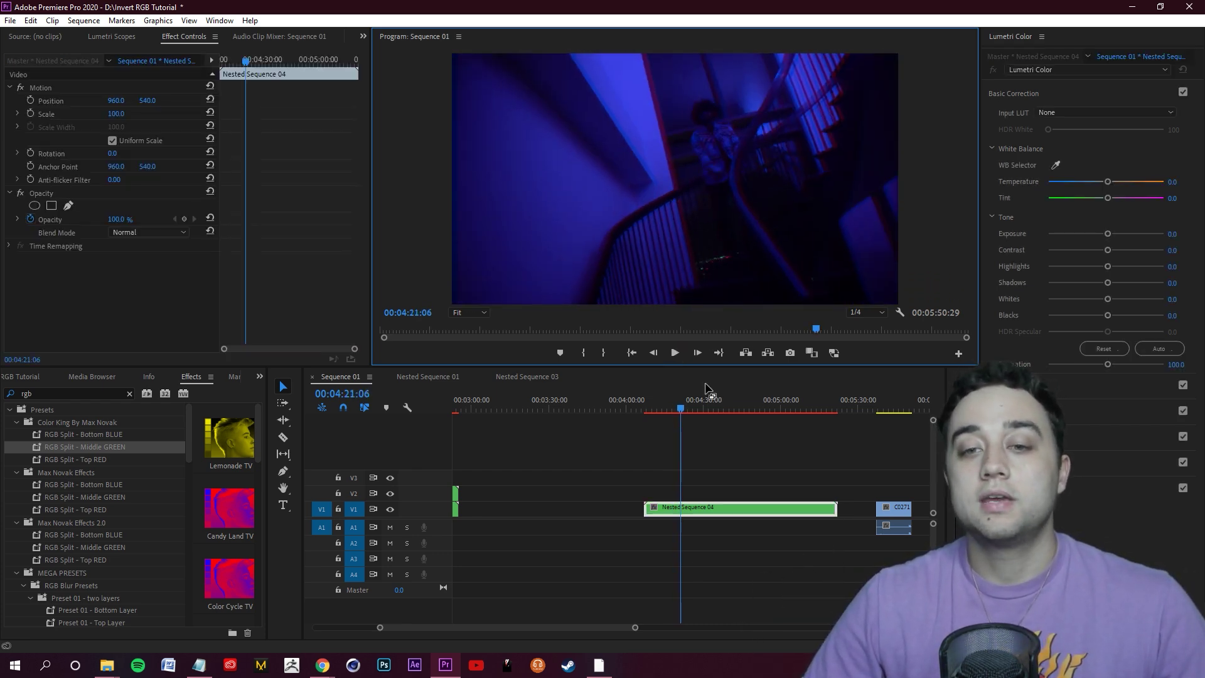
# Park the playhead at 00:04:20:20 and duplicate Nested Sequence 04 onto V3, directly above the original
pyautogui.click(679, 409)
pyautogui.click(887, 439)
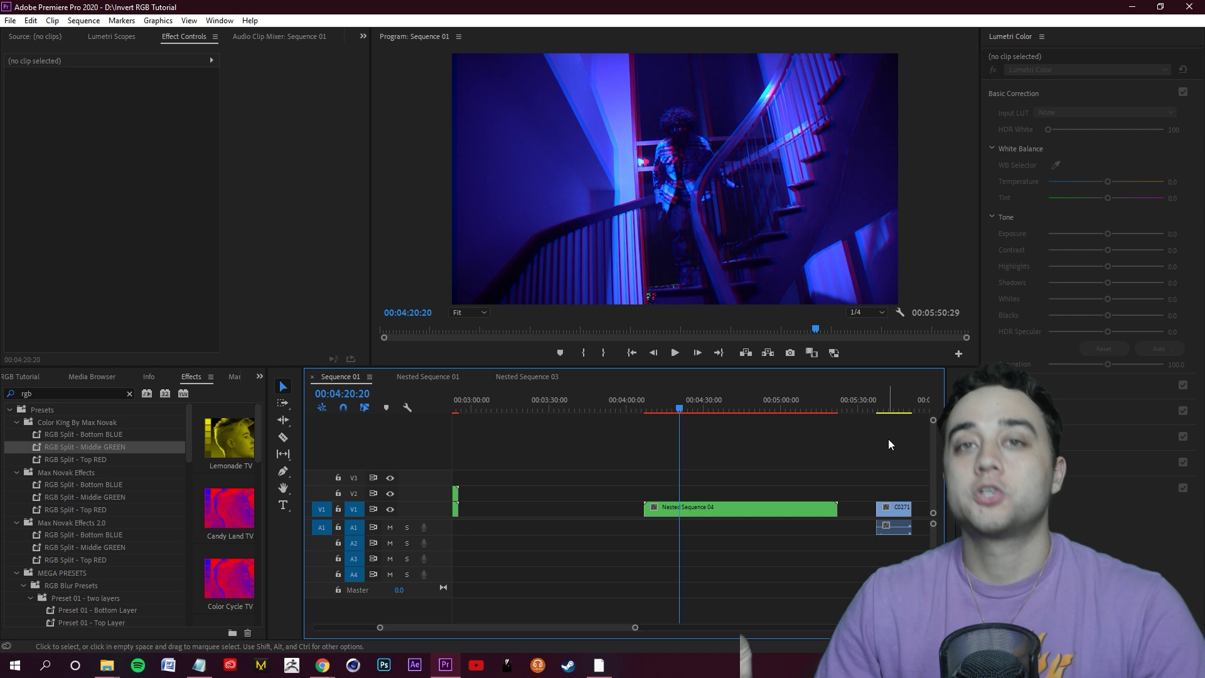
pyautogui.moveTo(719, 506); pyautogui.dragTo(716, 483)
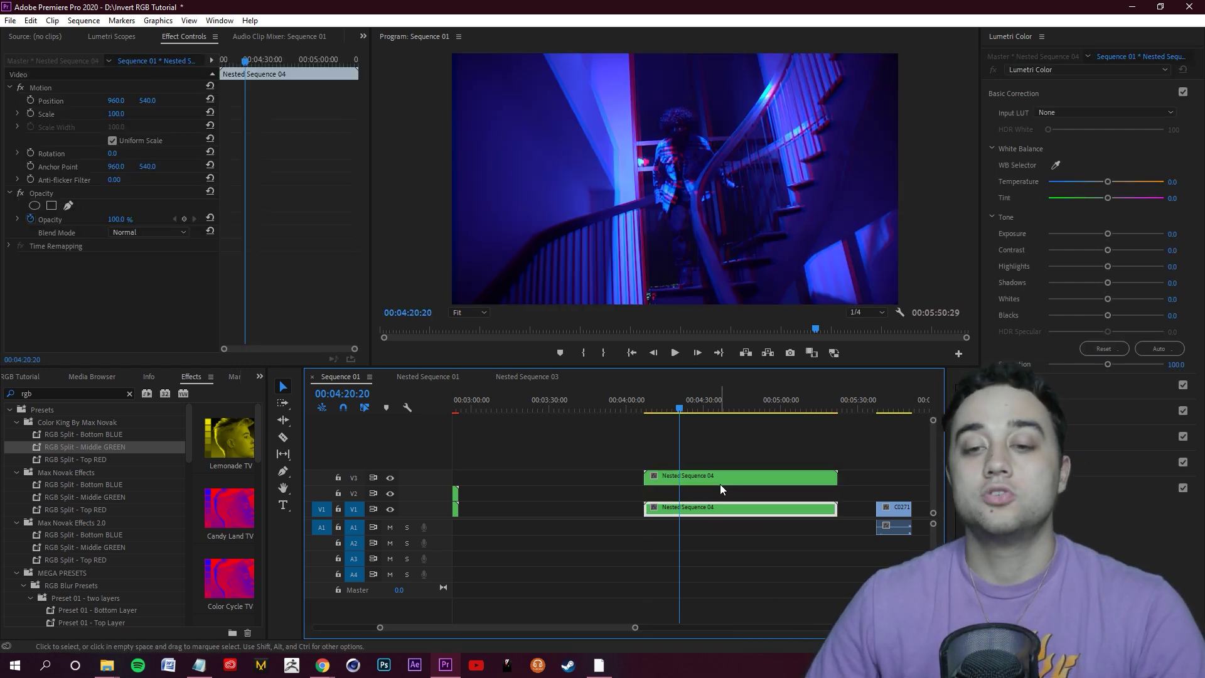
pyautogui.hotkey('ctrl', 'z')
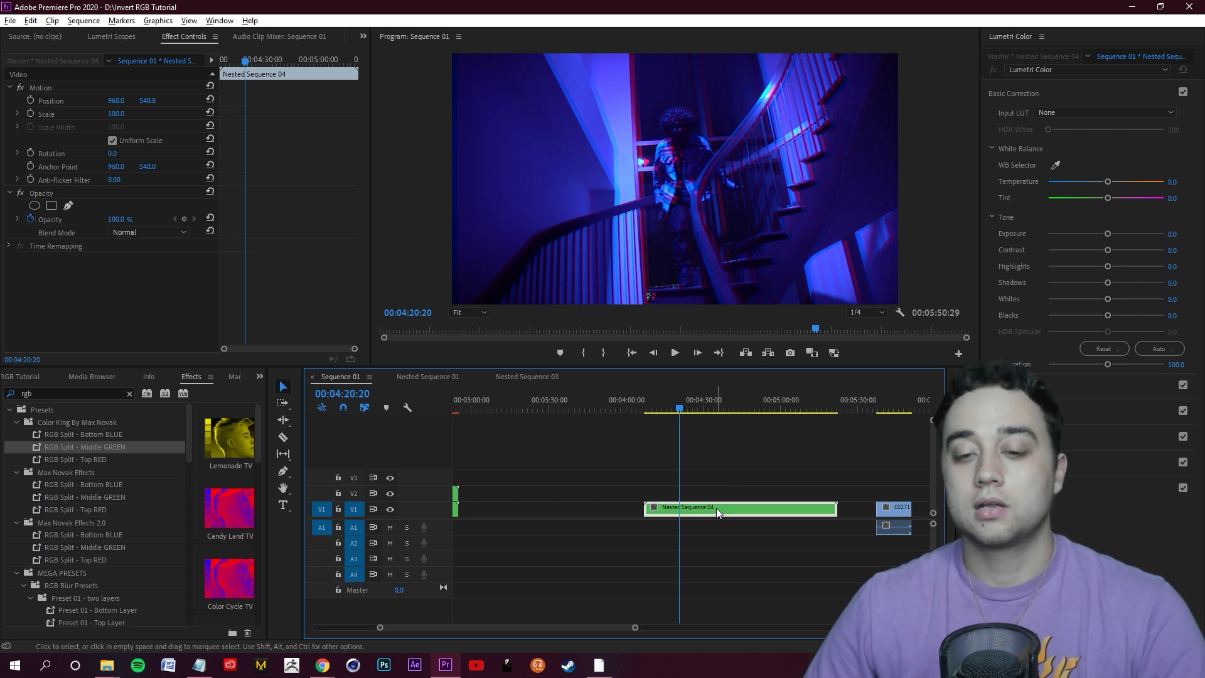
pyautogui.moveTo(716, 507); pyautogui.dragTo(718, 477)
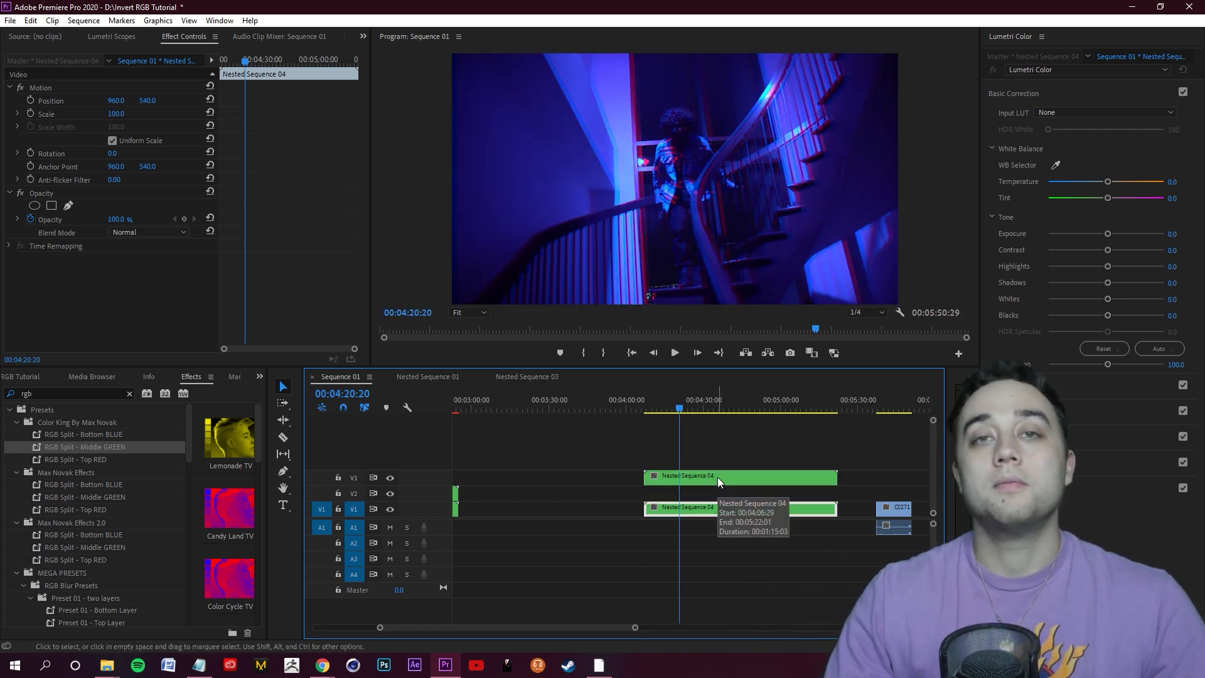
pyautogui.click(717, 477)
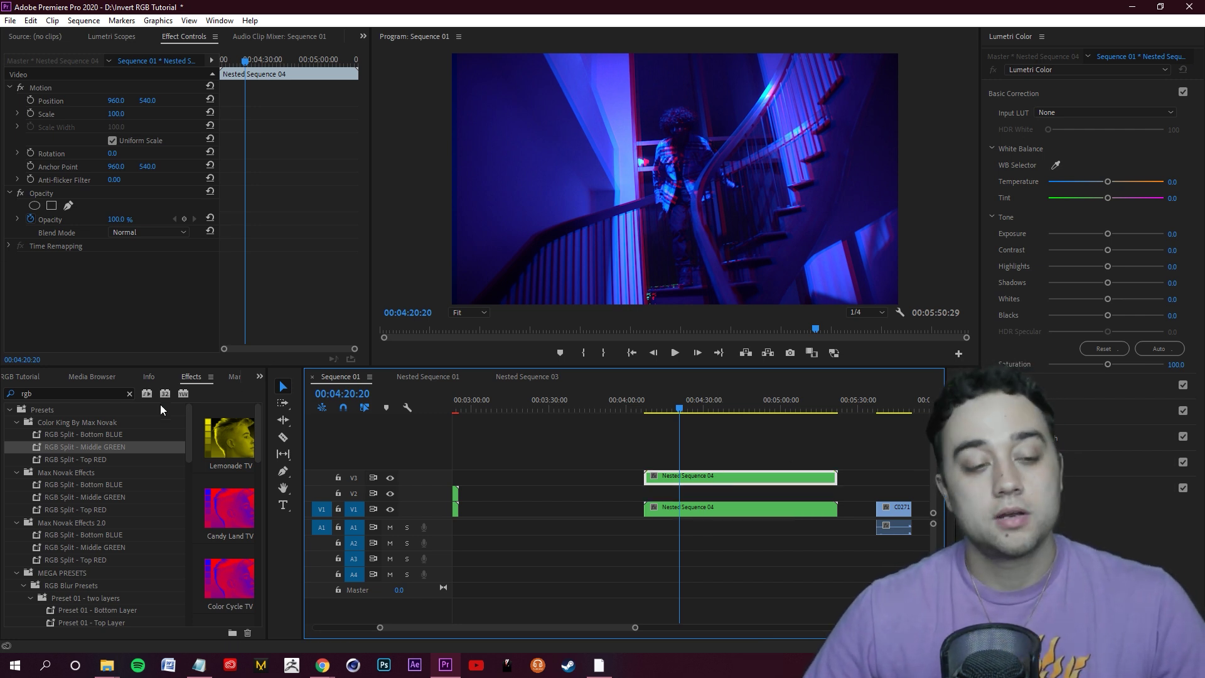
# Find the Channel video effect Invert by searching for "invert" and apply it to the V3 copy of Nested Sequence 04
pyautogui.click(129, 397)
pyautogui.click(129, 395)
pyautogui.write('invert')
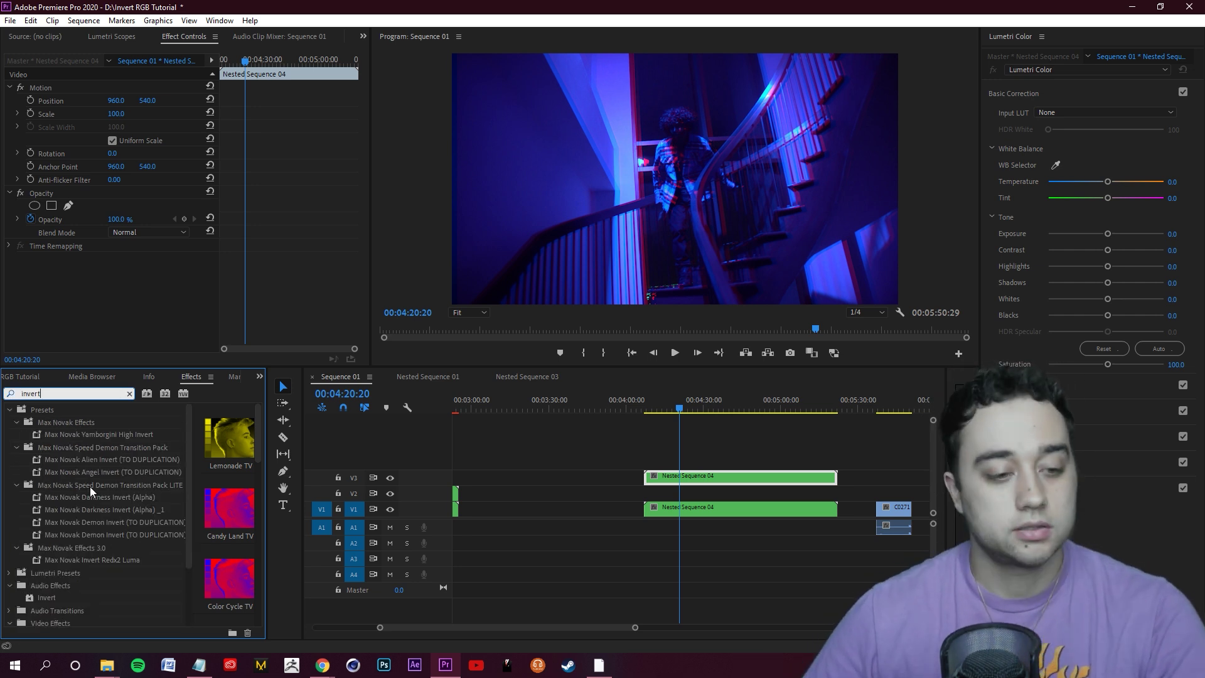
pyautogui.scroll(-3, 69, 534)
pyautogui.click(49, 570)
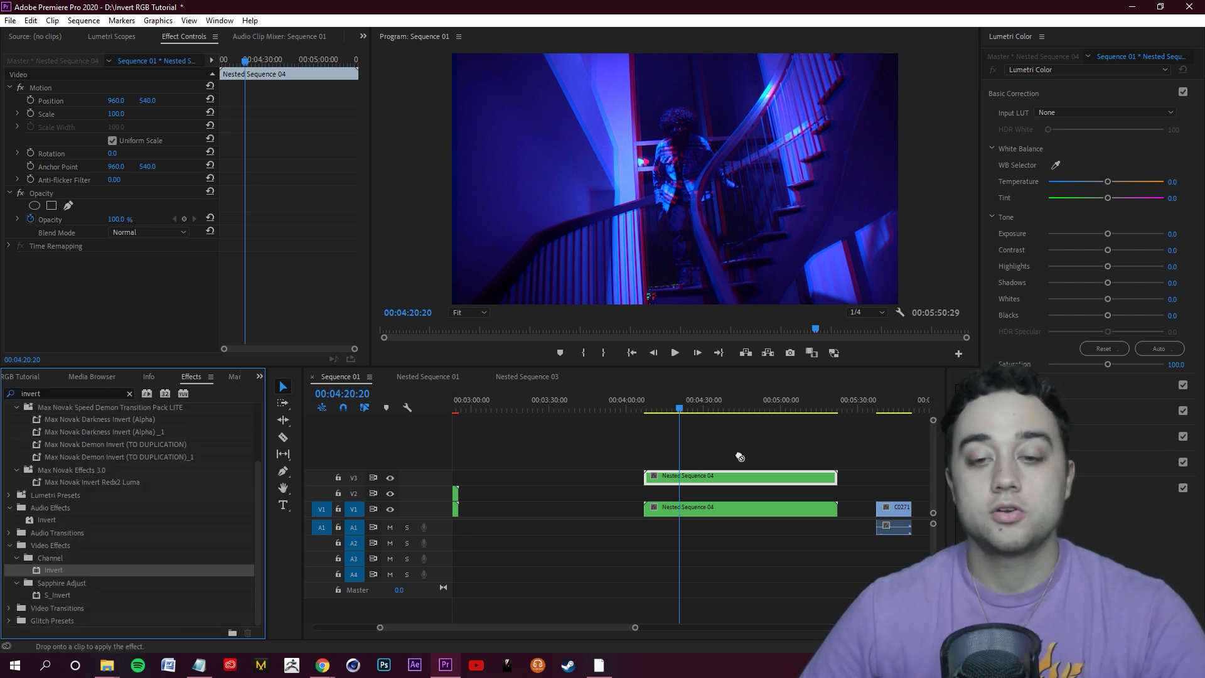
pyautogui.moveTo(740, 476); pyautogui.dragTo(740, 476)
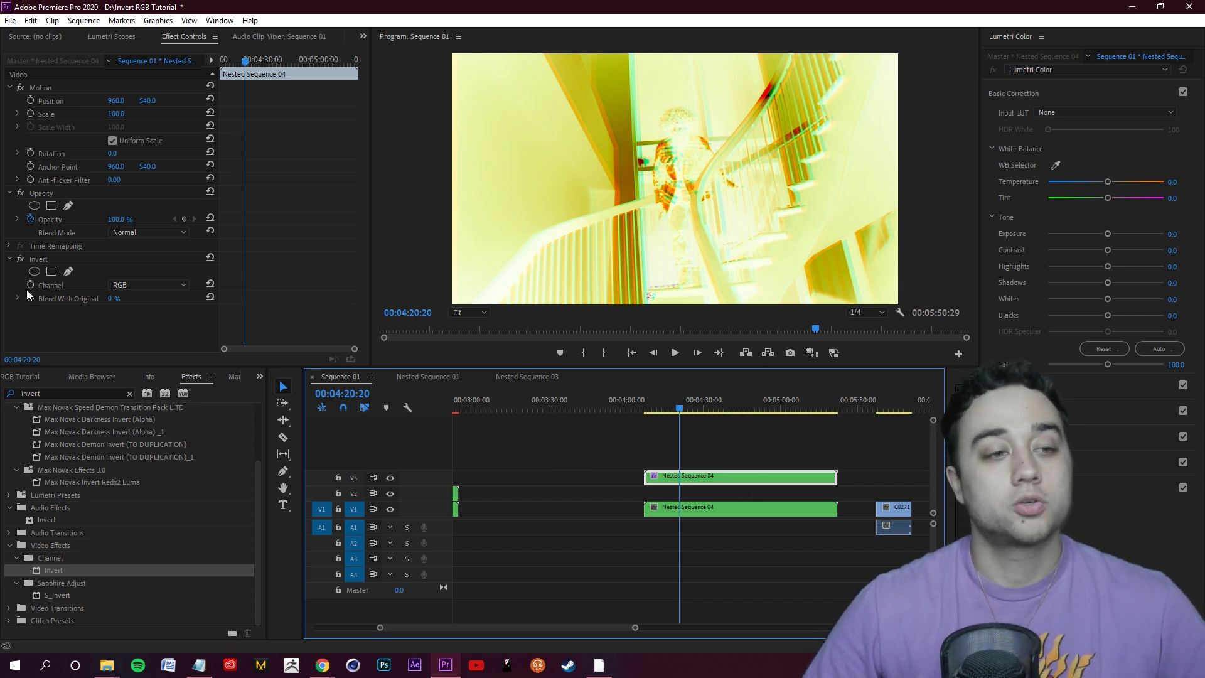
# Look through the Invert effect's channel options and compare with the reference music video in the browser
pyautogui.click(10, 261)
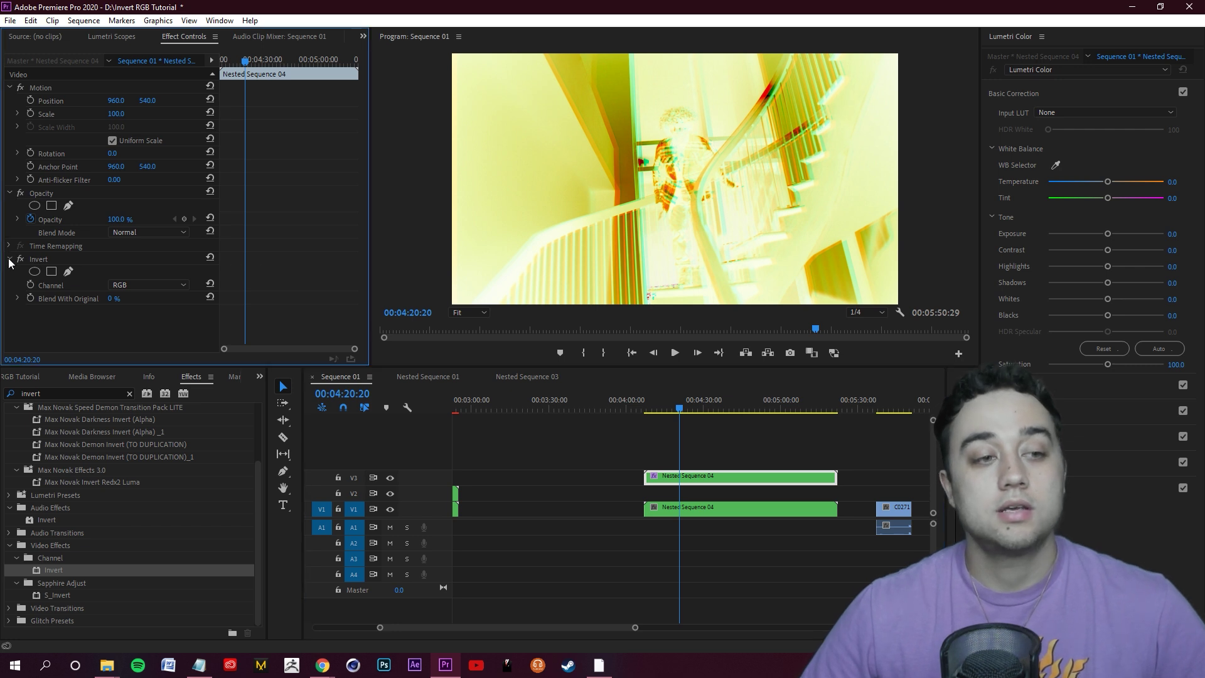
pyautogui.click(152, 286)
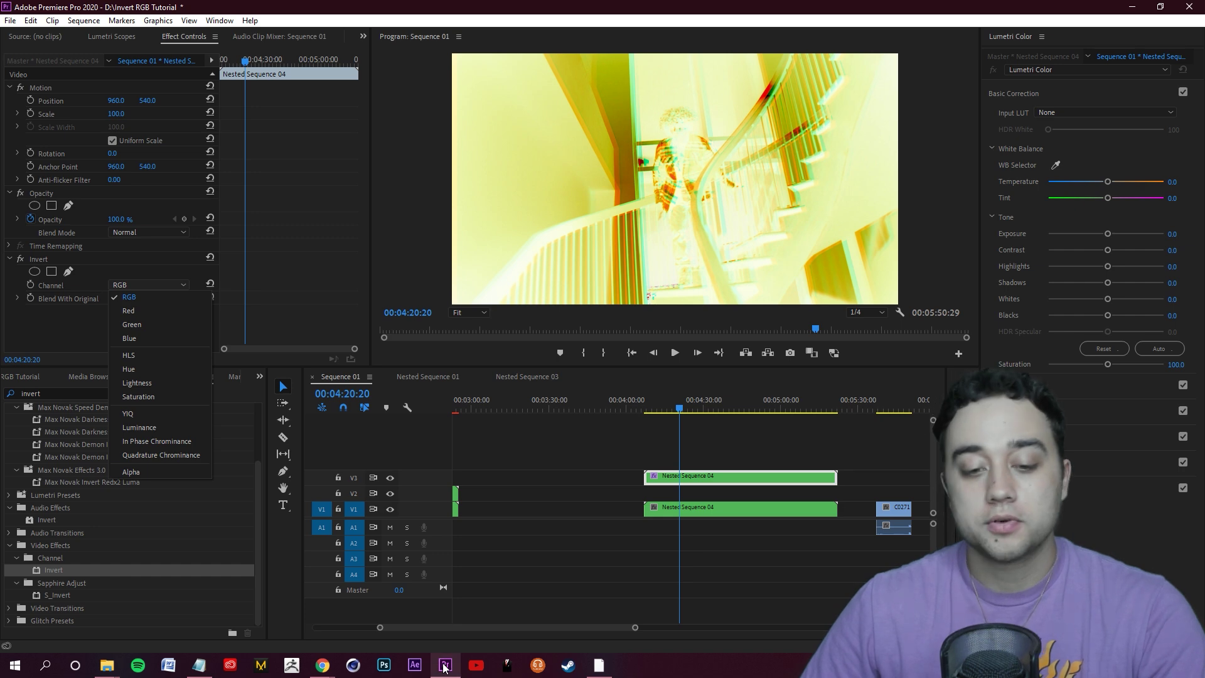
pyautogui.click(396, 613)
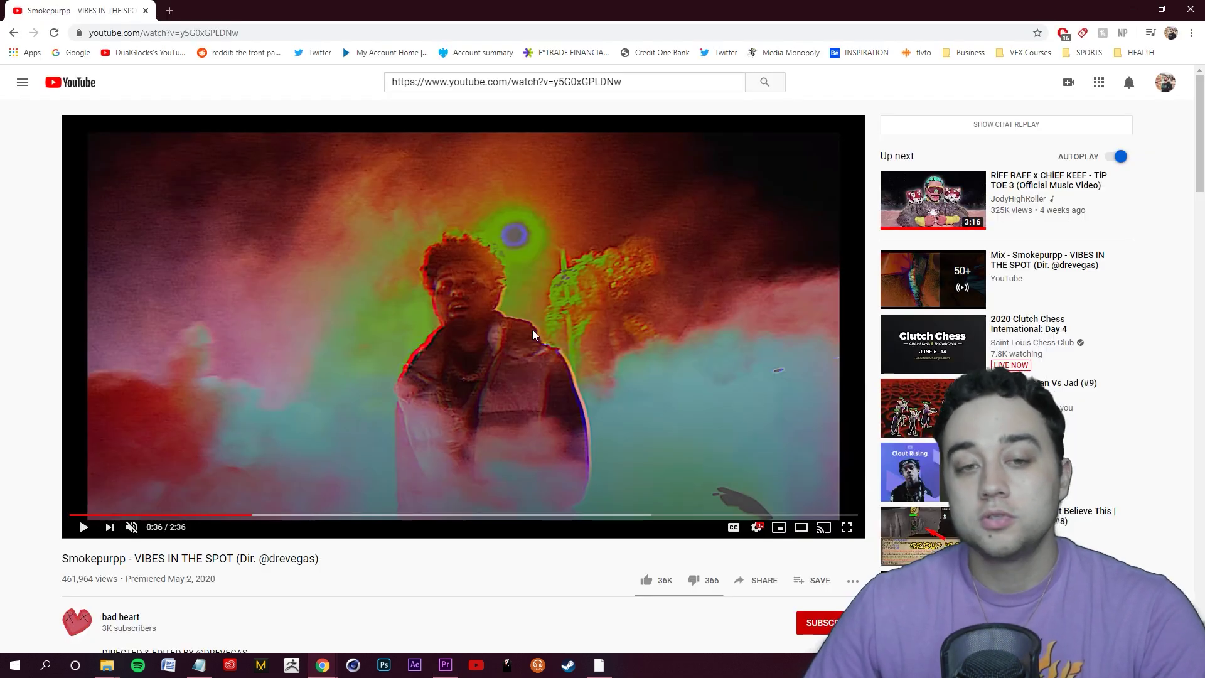
pyautogui.click(340, 481)
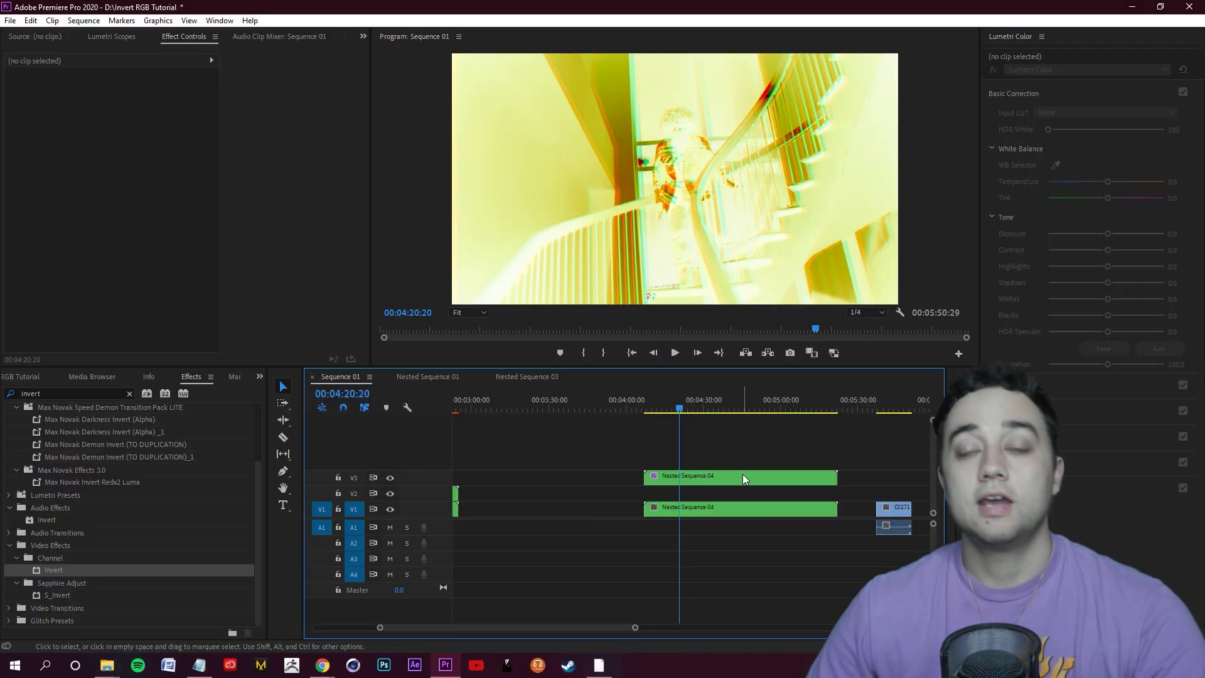
# Set the Invert channel of the V3 copy to YIQ and move the playhead to 00:04:23:18
pyautogui.click(743, 475)
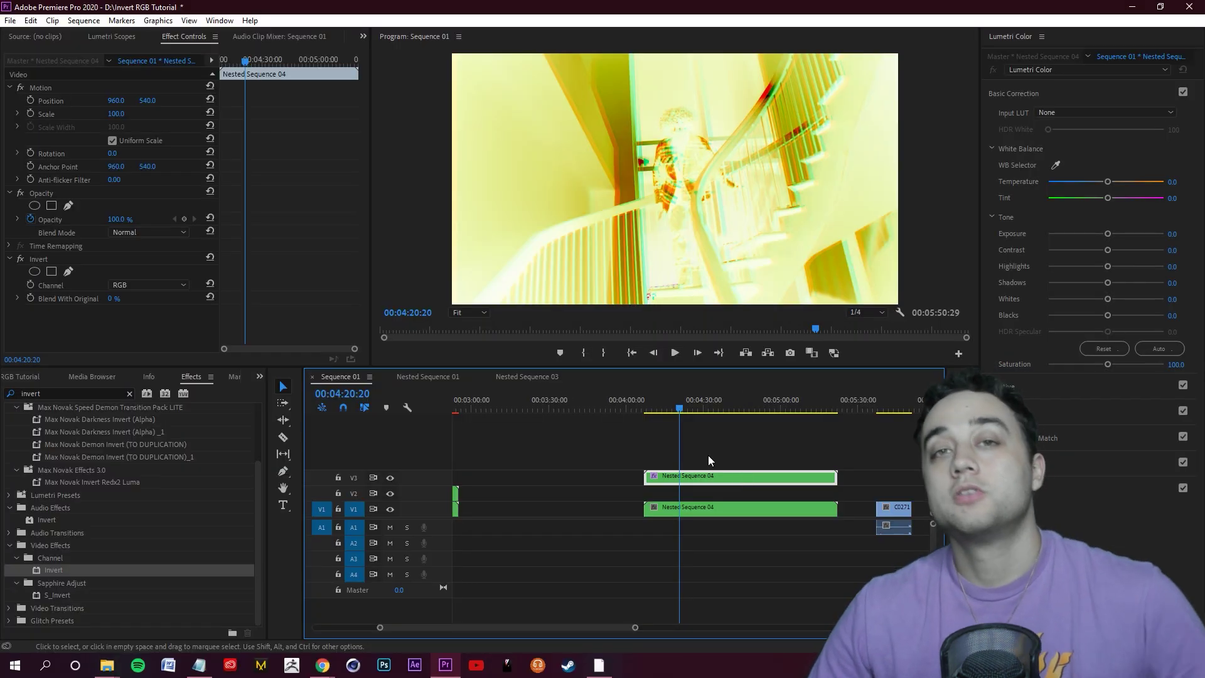
pyautogui.click(146, 287)
pyautogui.click(144, 418)
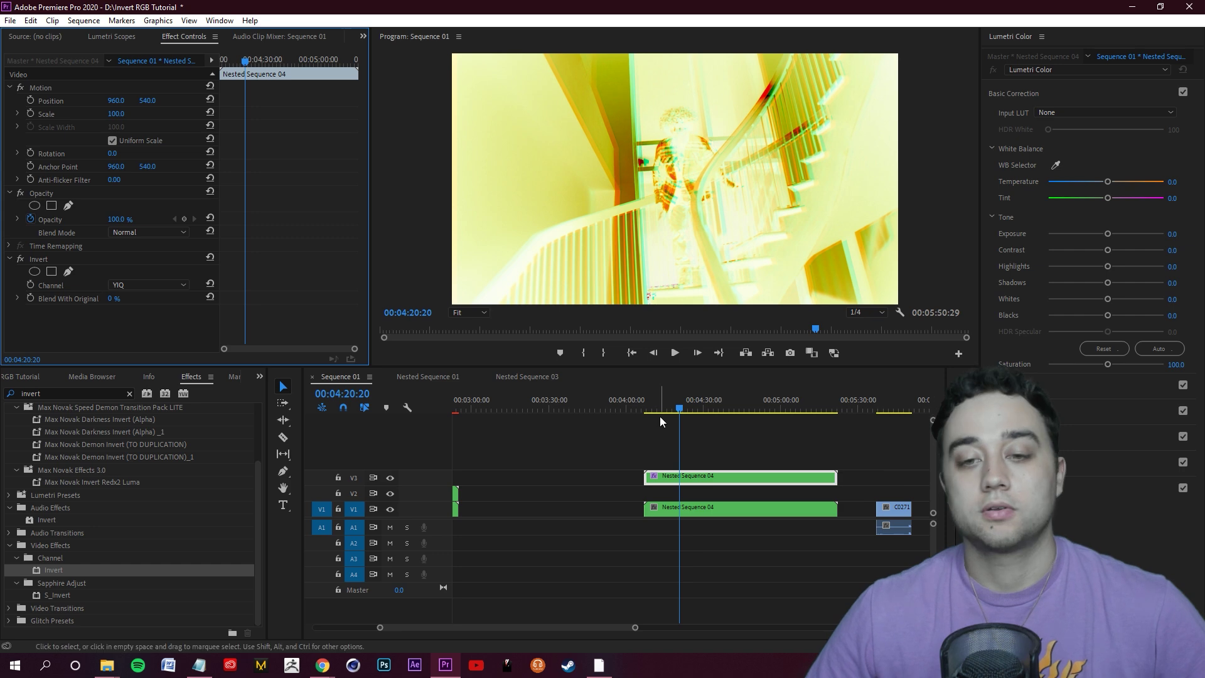
pyautogui.click(687, 408)
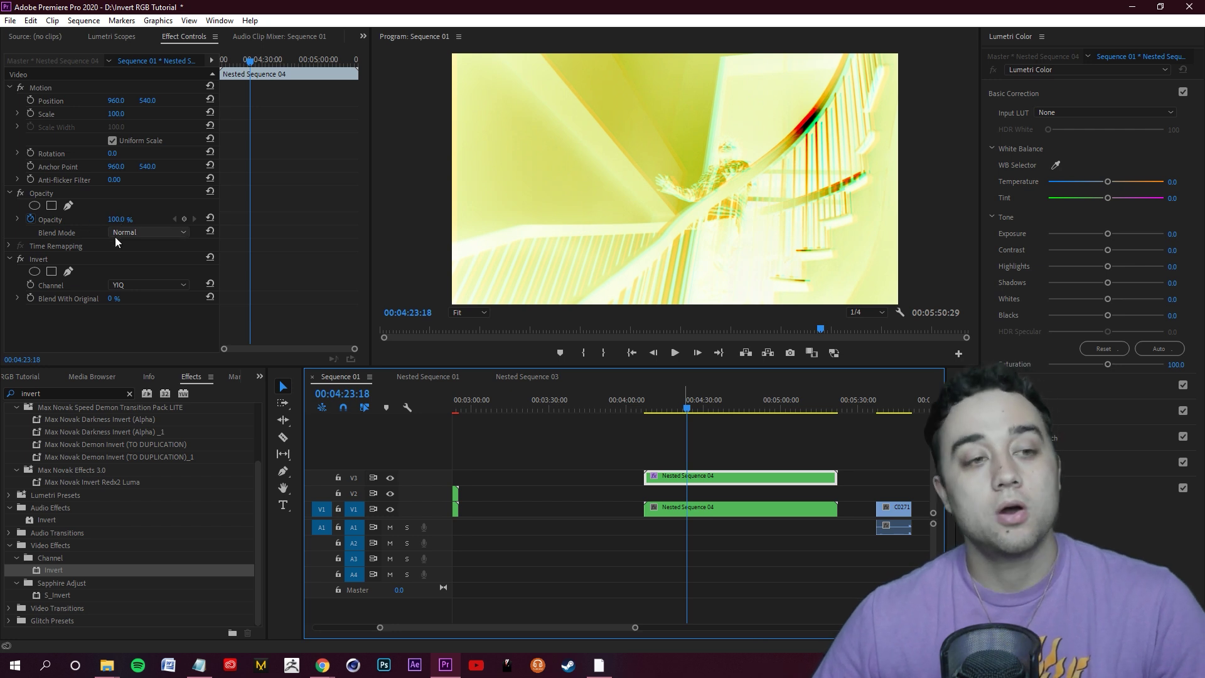
# Try the Color Dodge and Linear Burn blend modes on the inverted V3 copy
pyautogui.click(145, 232)
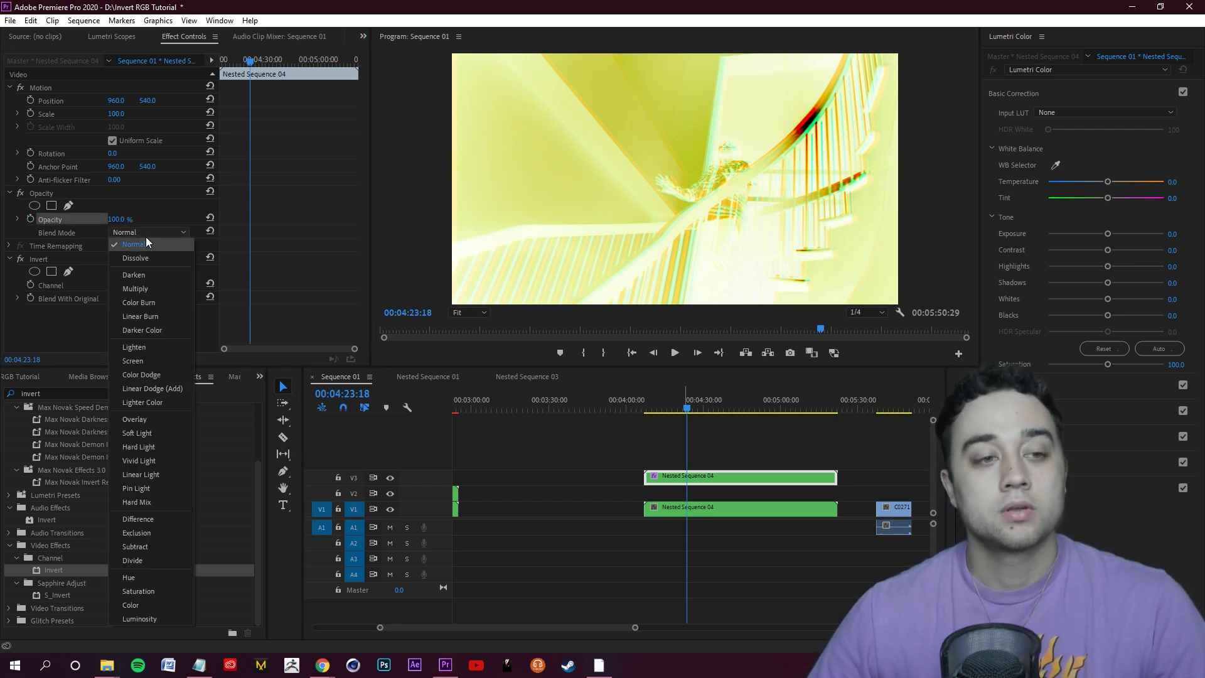
pyautogui.click(64, 315)
pyautogui.click(128, 233)
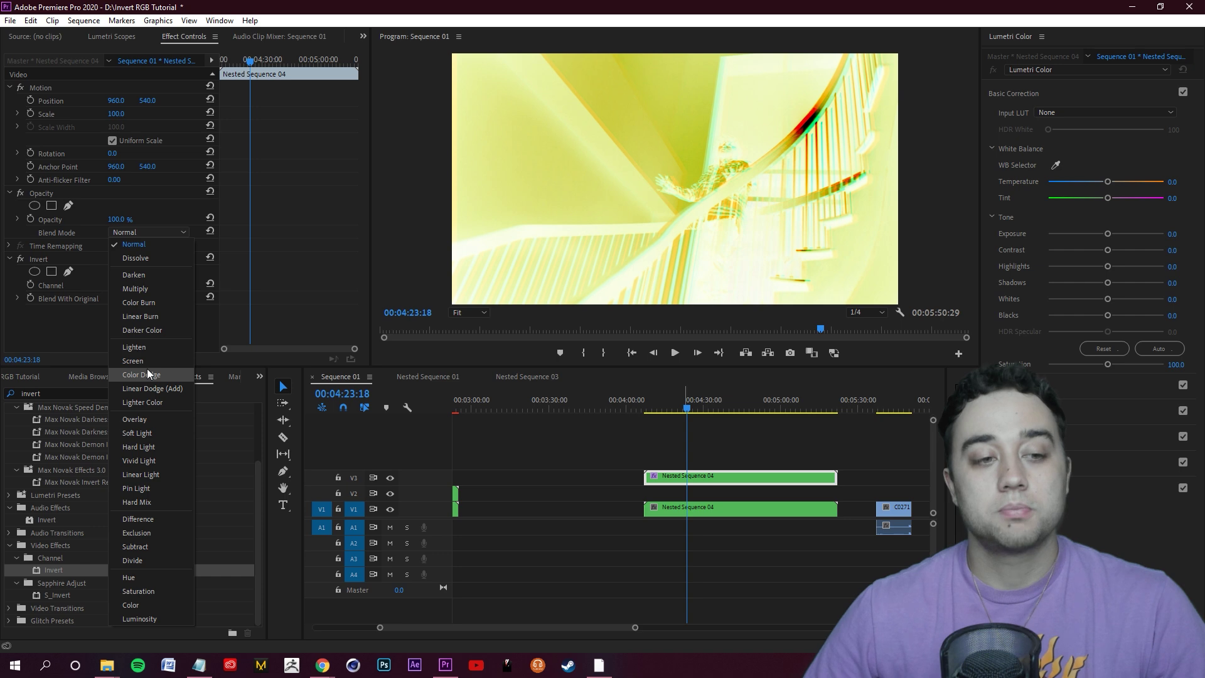
pyautogui.click(146, 371)
pyautogui.click(170, 232)
pyautogui.click(154, 316)
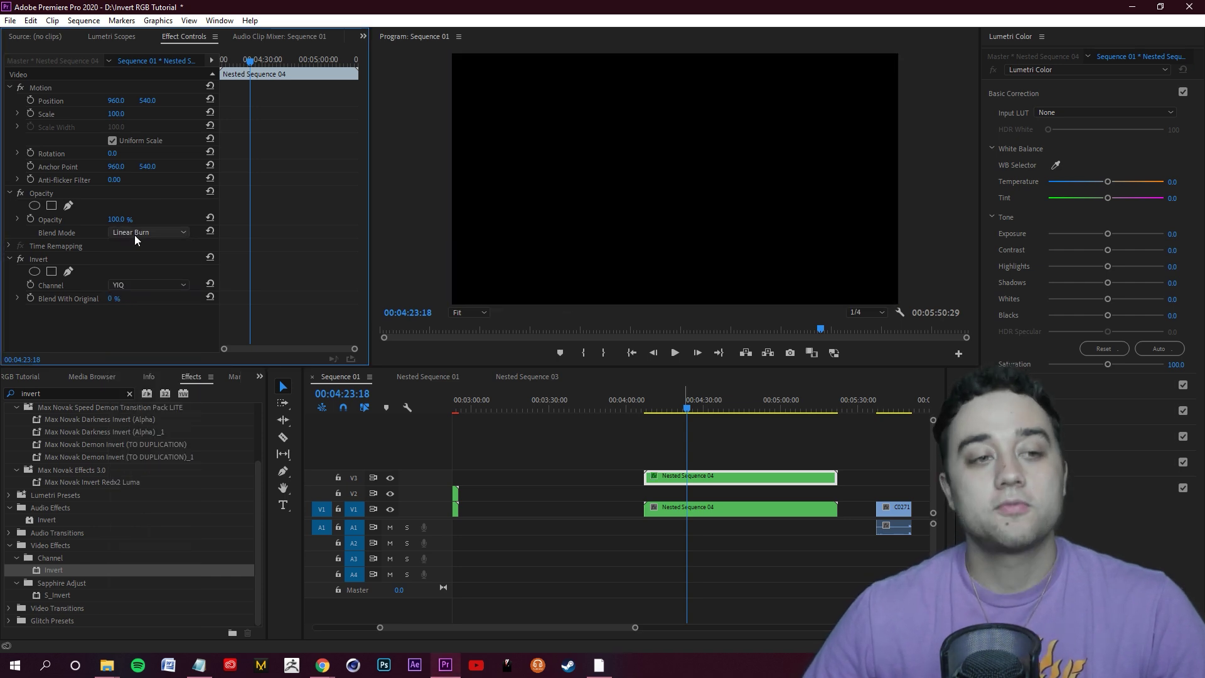
# Compare the Linear Dodge (Add) and Overlay blend modes on the V3 copy, then choose Hard Light
pyautogui.click(134, 233)
pyautogui.click(150, 384)
pyautogui.click(153, 233)
pyautogui.click(163, 421)
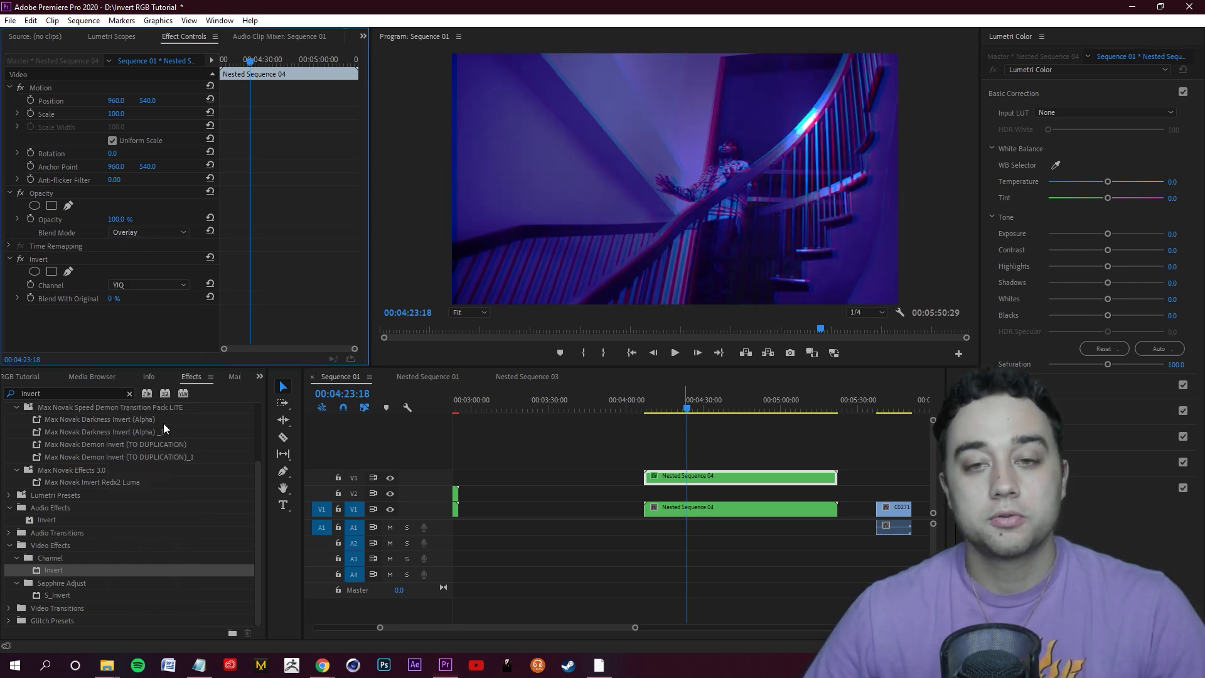
pyautogui.click(142, 230)
pyautogui.click(143, 442)
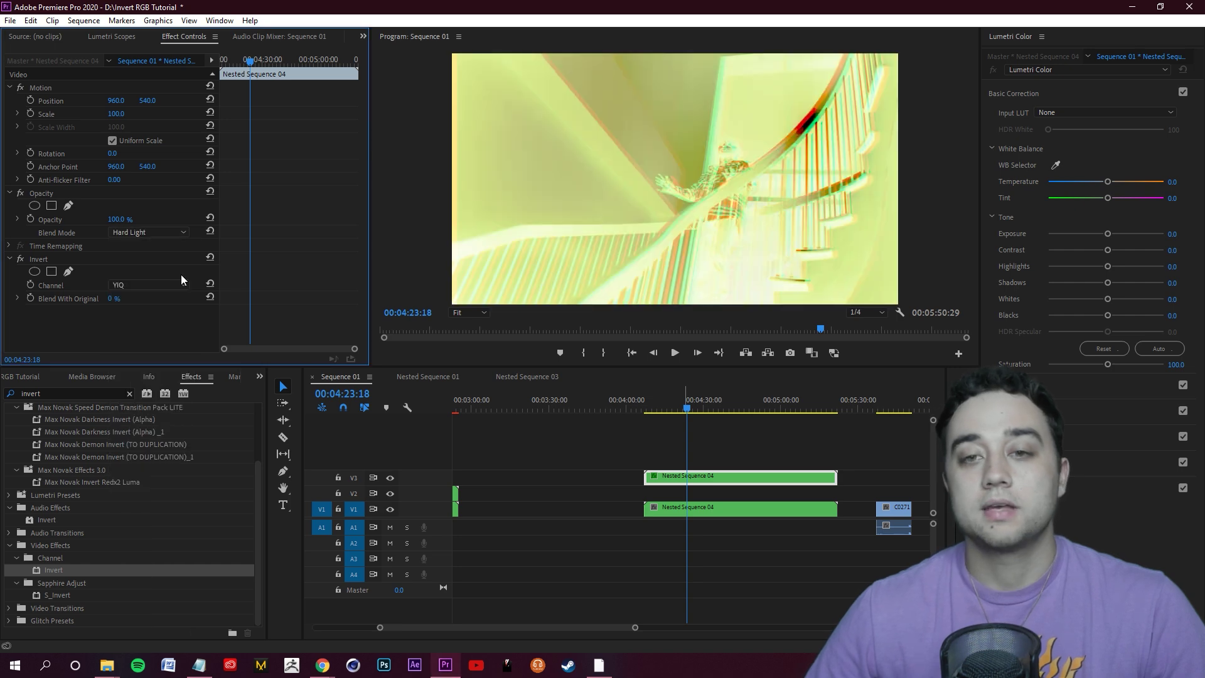
pyautogui.click(145, 232)
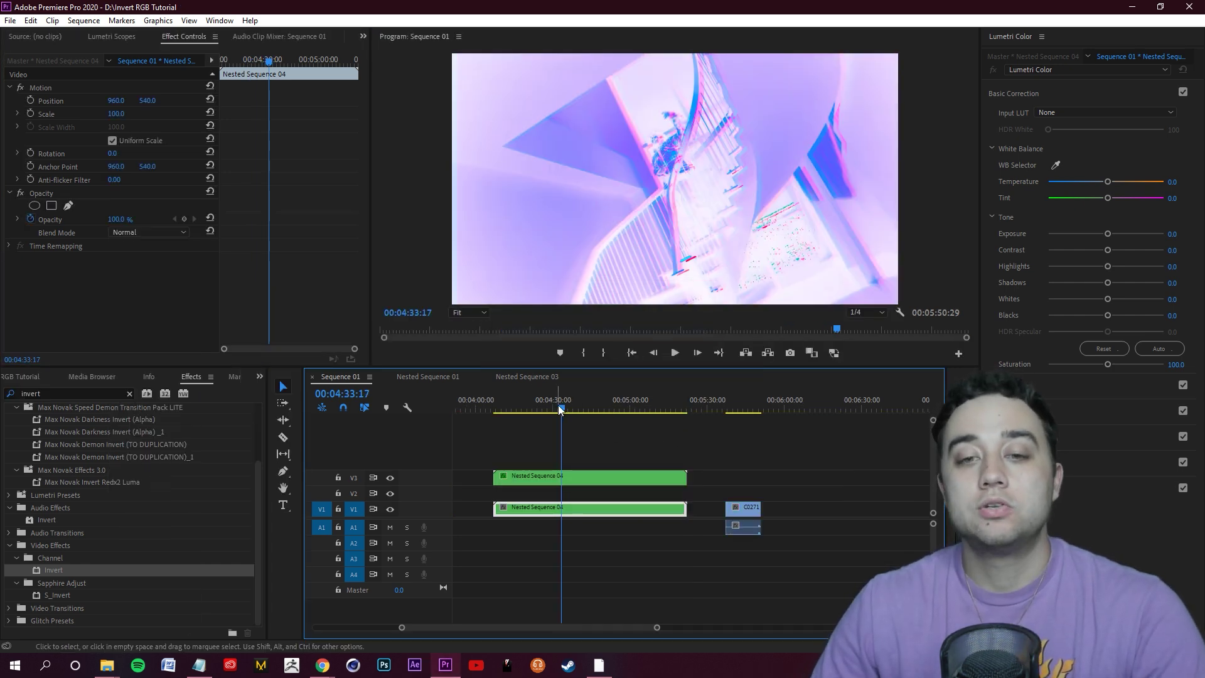
# Save the project and place the playhead at 00:05:42:26 within the C0271.MP4 clip
pyautogui.moveTo(560, 408); pyautogui.dragTo(744, 439)
pyautogui.click(791, 447)
pyautogui.hotkey('ctrl', 's')
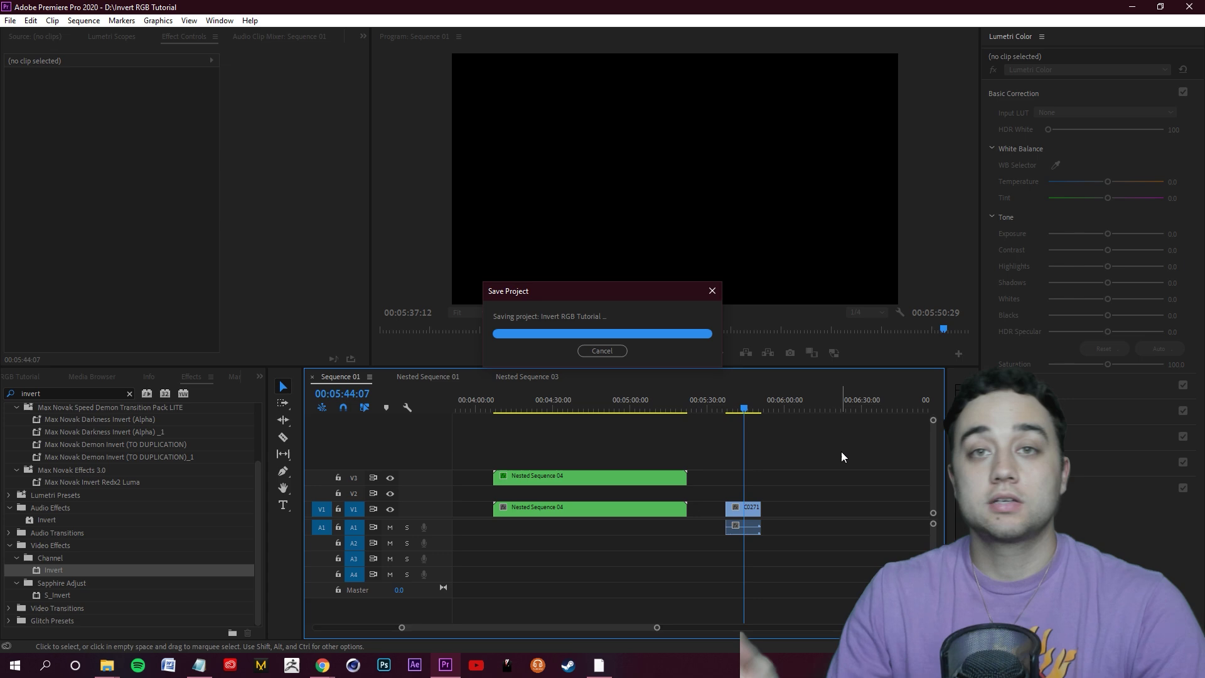
pyautogui.press('=')
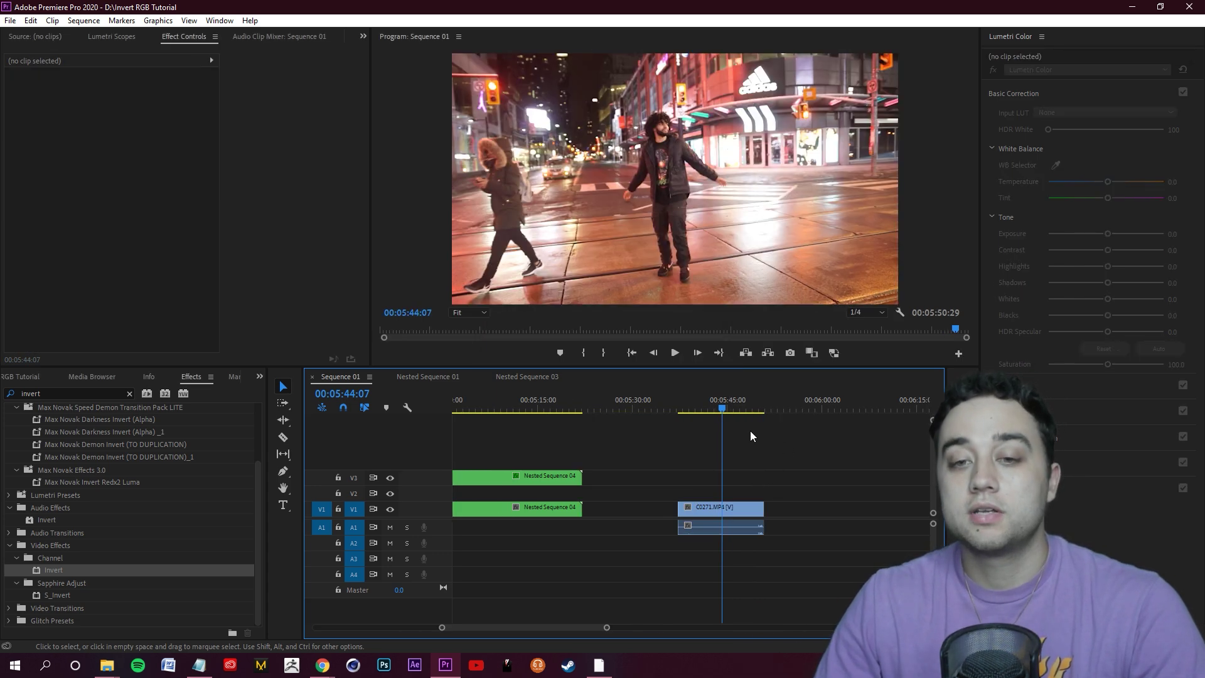
pyautogui.moveTo(723, 414)
pyautogui.mouseDown()
pyautogui.moveTo(732, 409)
pyautogui.moveTo(714, 408)
pyautogui.mouseUp()
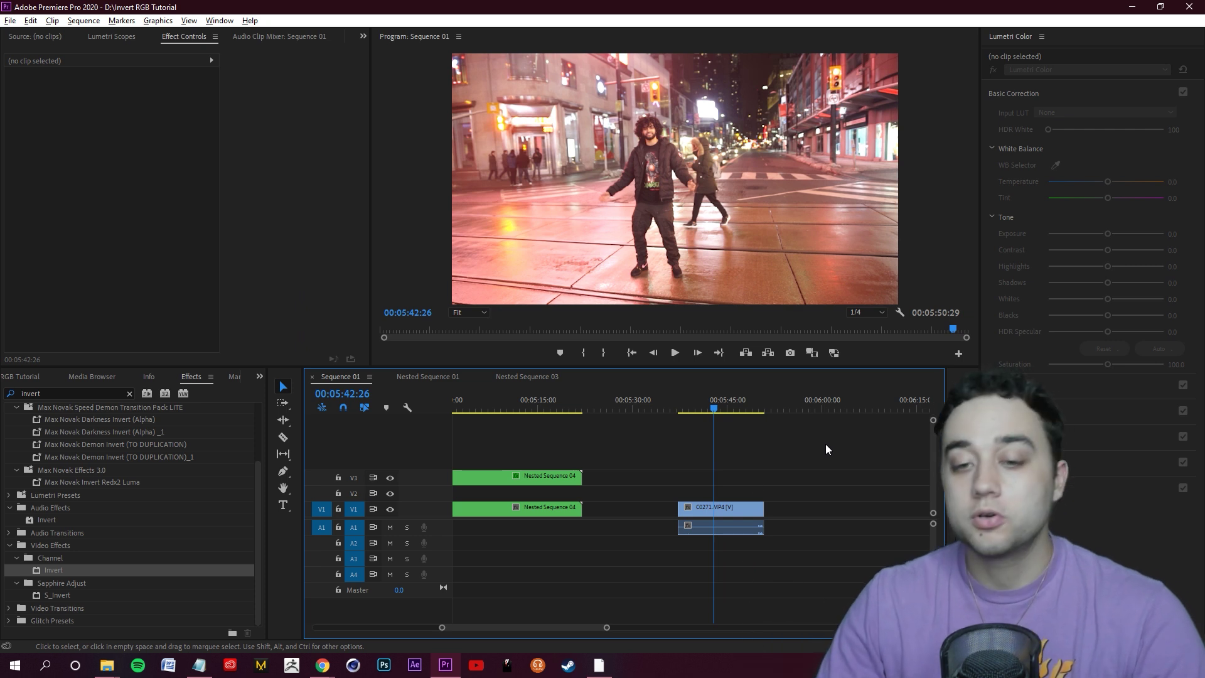
# Delete the C0271.MP4 clip's audio and stack copies of its video on V2 and V3
pyautogui.keyDown('alt'); pyautogui.click(721, 529); pyautogui.keyUp('alt')
pyautogui.press('Delete')
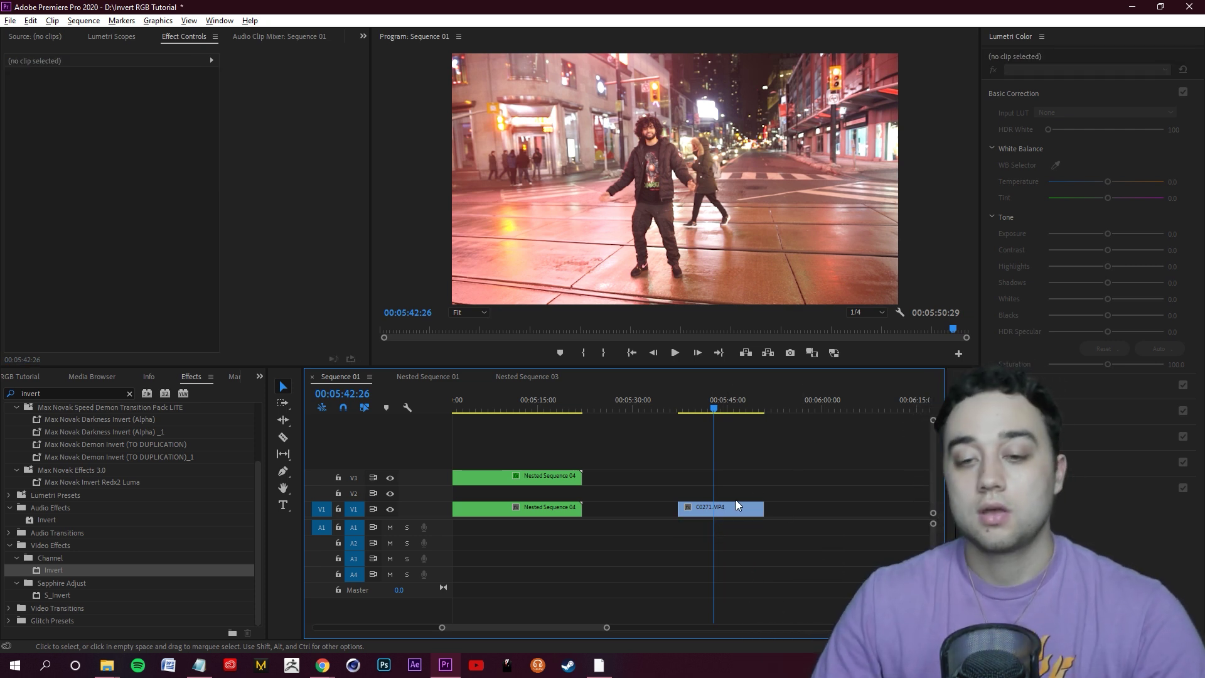
pyautogui.moveTo(734, 508); pyautogui.dragTo(728, 477)
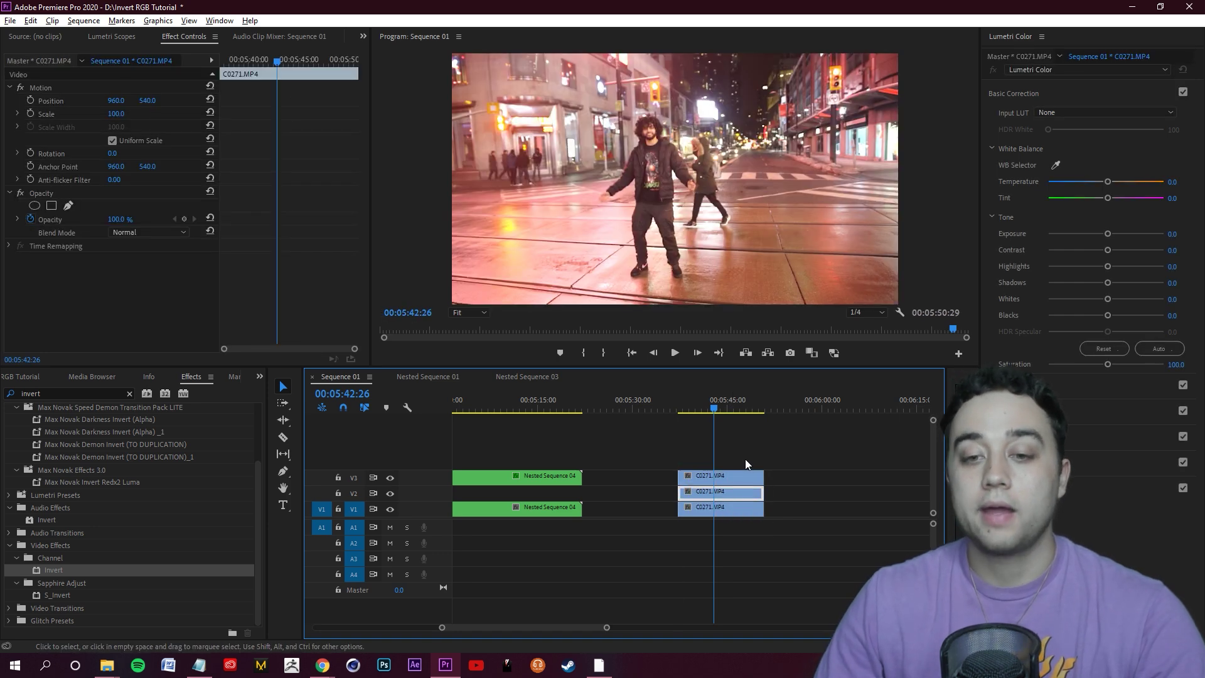
# Apply the presets RGB Split - Bottom BLUE to the V1 clip, Middle GREEN to V2 and Top RED to V3
pyautogui.hotkey('shift', '7')
pyautogui.write('rgb')
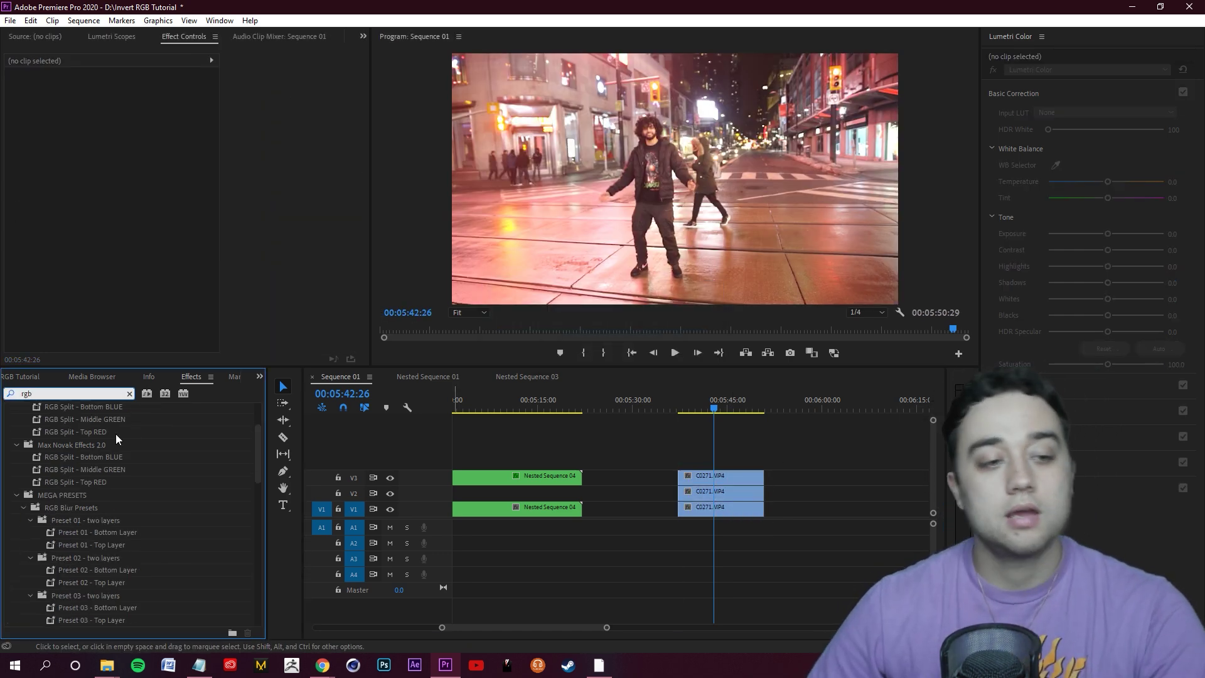
pyautogui.scroll(2, 115, 434)
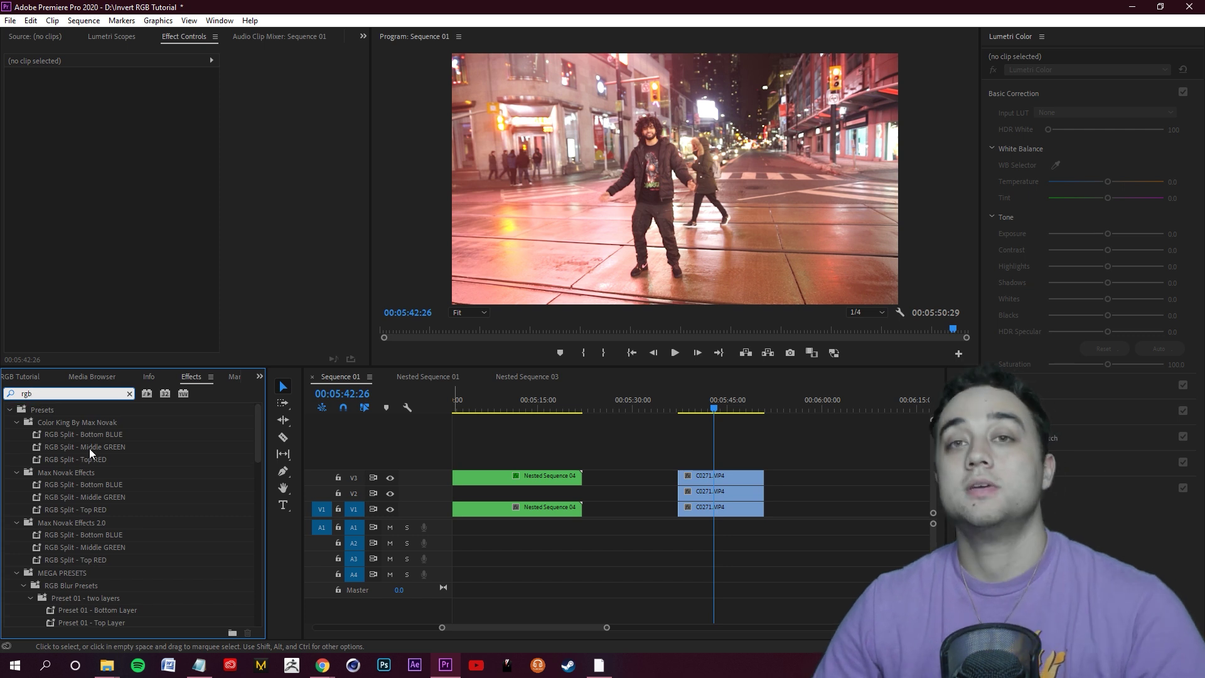
pyautogui.moveTo(89, 436); pyautogui.dragTo(626, 451)
pyautogui.moveTo(725, 489); pyautogui.dragTo(725, 490)
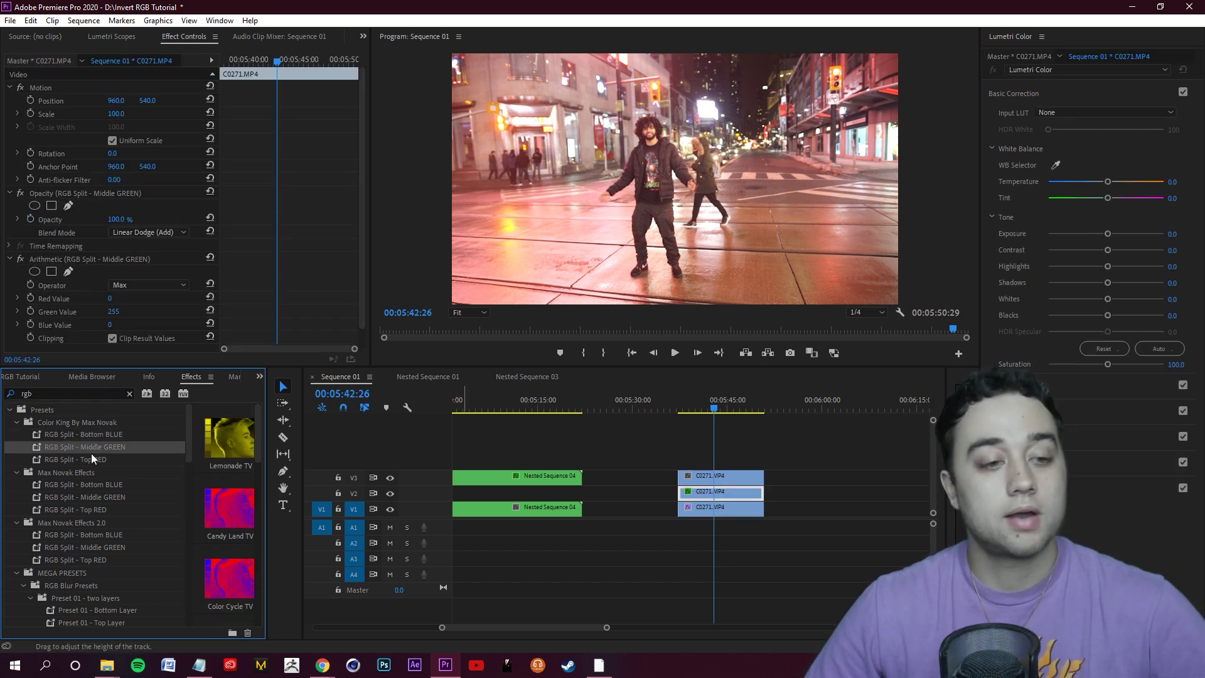
pyautogui.moveTo(91, 459); pyautogui.dragTo(689, 483)
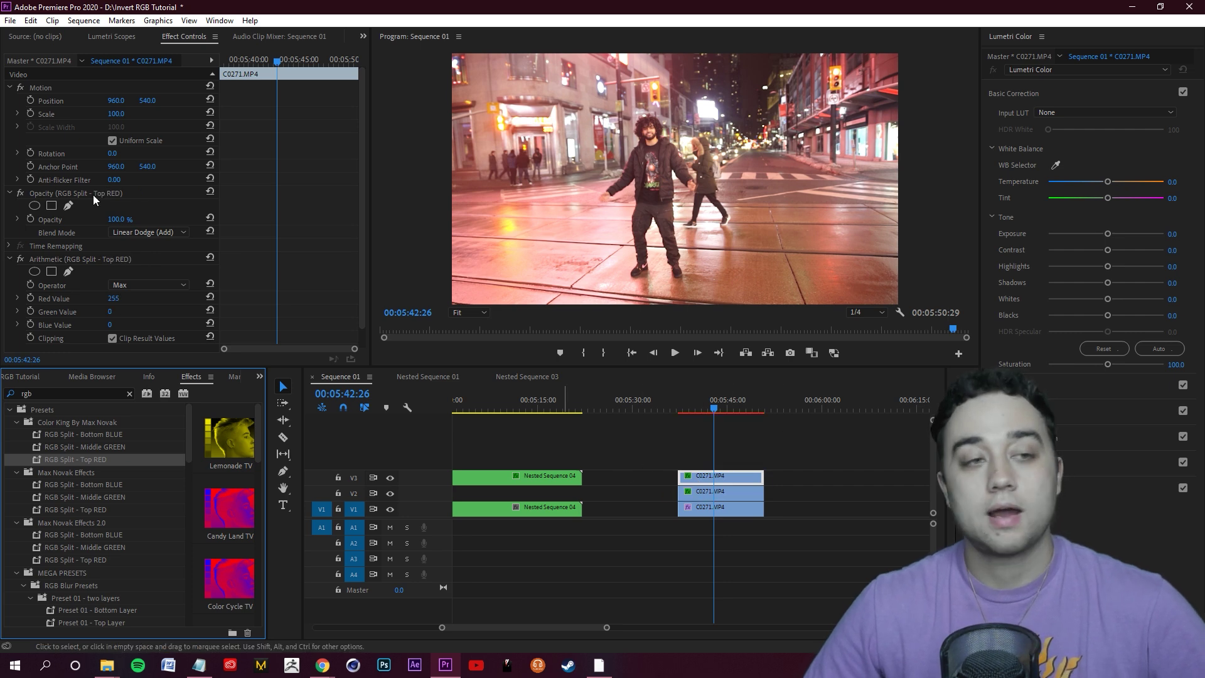
# Nest the three stacked C0271.MP4 clips under the default name and duplicate the nested sequence onto V3
pyautogui.moveTo(633, 440); pyautogui.dragTo(785, 572)
pyautogui.rightClick(741, 503)
pyautogui.click(788, 383)
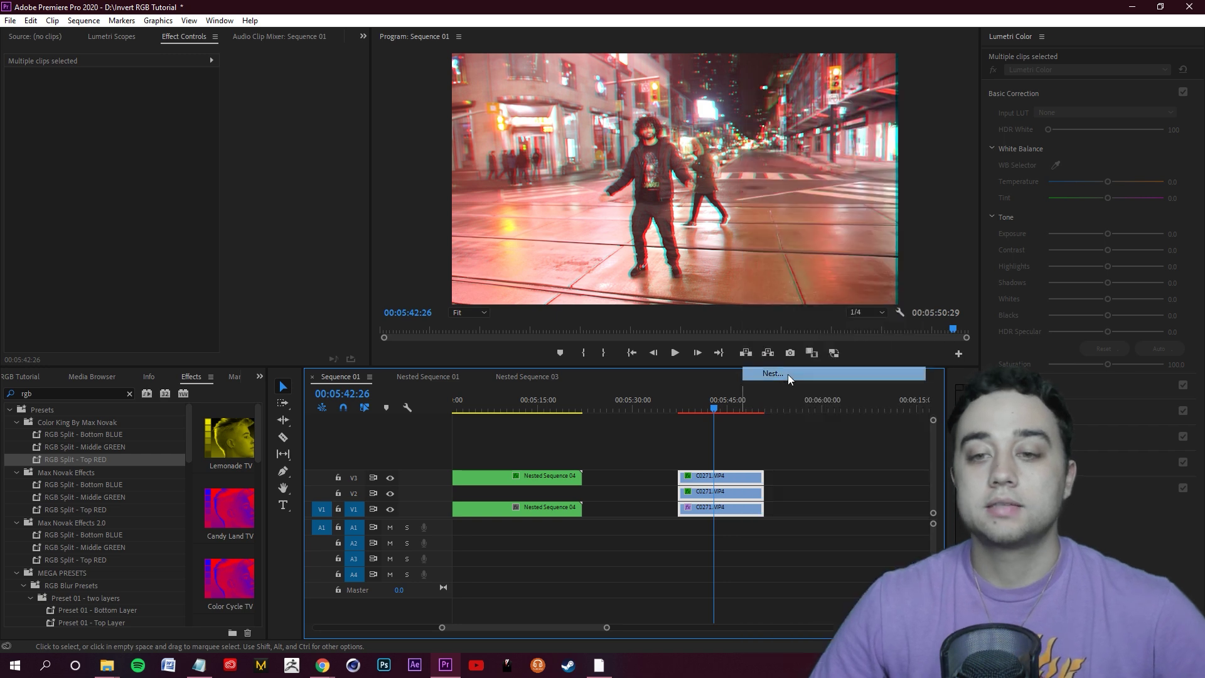
pyautogui.press('Return')
pyautogui.moveTo(741, 509); pyautogui.dragTo(733, 477)
# Search the effects for "invert" and apply the Channel video effect Invert to the V3 copy of Nested Sequence 05
pyautogui.hotkey('shift', '7')
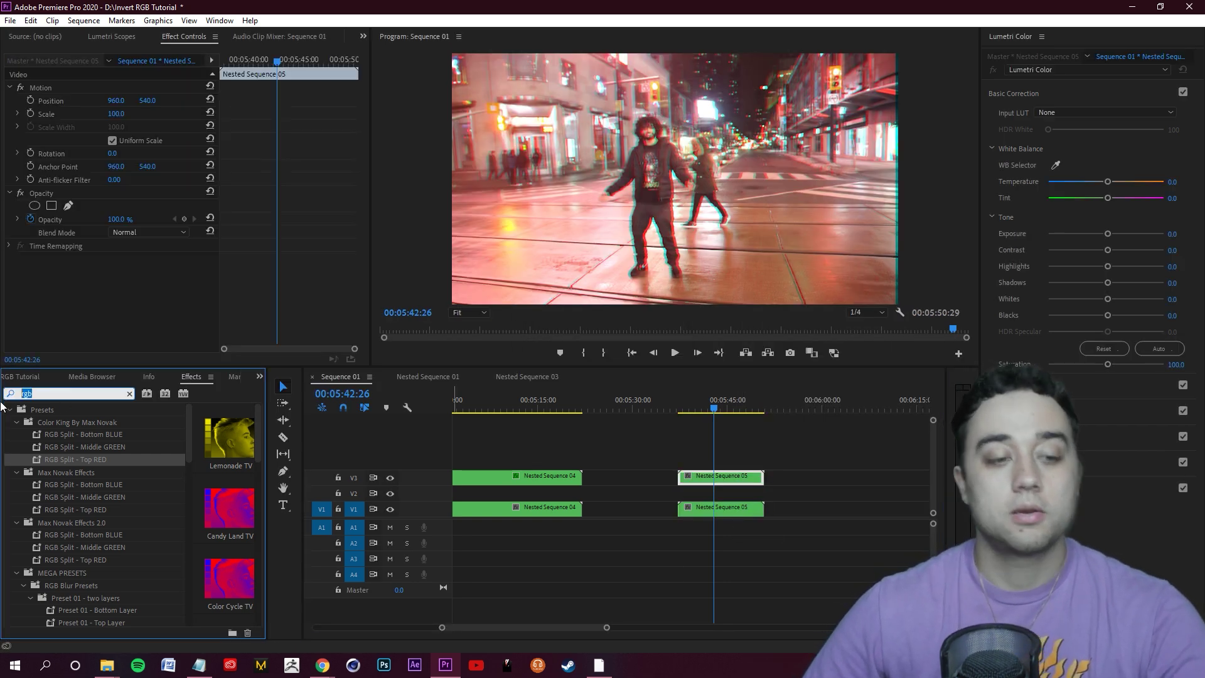
pyautogui.write('invert')
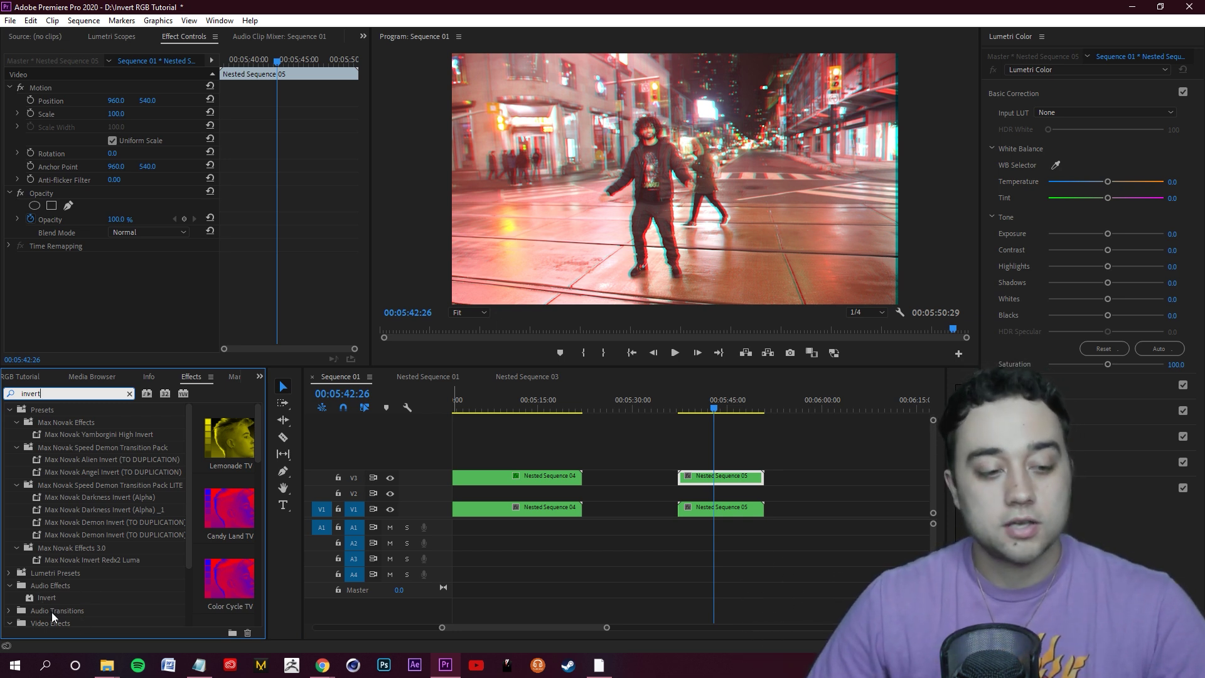
pyautogui.scroll(-1, 53, 610)
pyautogui.moveTo(54, 609); pyautogui.dragTo(747, 479)
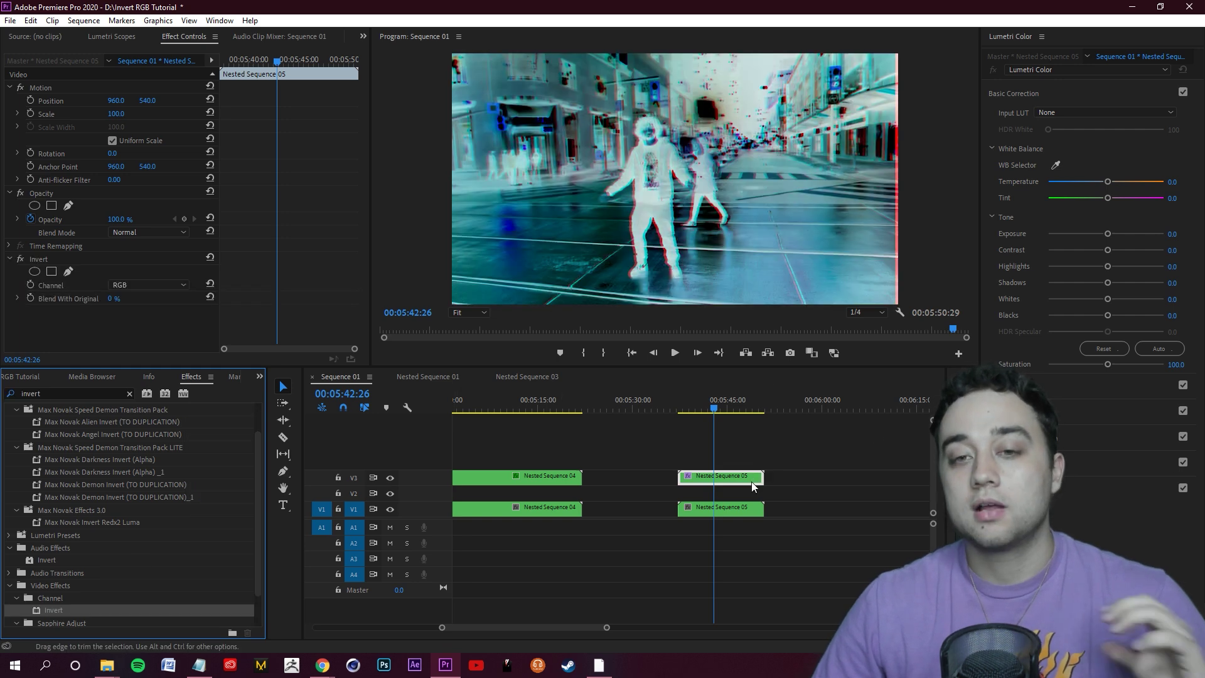
# Set the Invert channel of the Nested Sequence 05 copy on V3 to Luminance and its blend mode to Hard Light
pyautogui.click(741, 483)
pyautogui.click(149, 284)
pyautogui.click(157, 357)
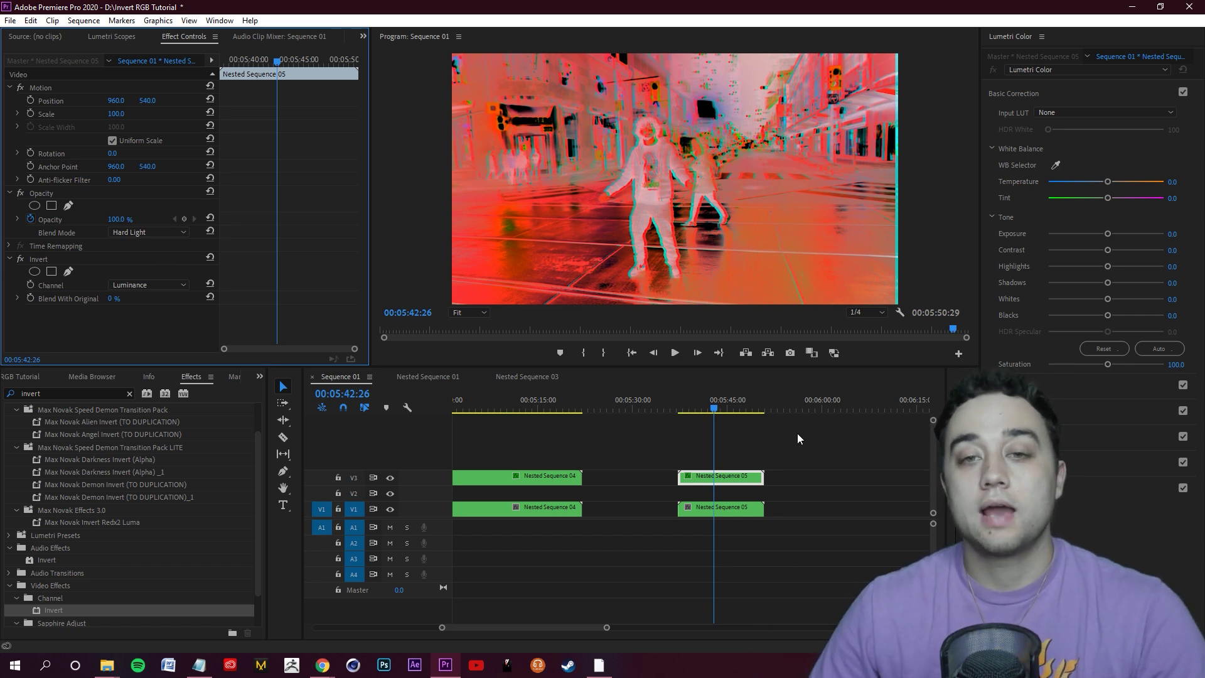
# Save the project and play back the inverted Nested Sequence 05 clips to check the look
pyautogui.click(896, 432)
pyautogui.hotkey('ctrl', 's')
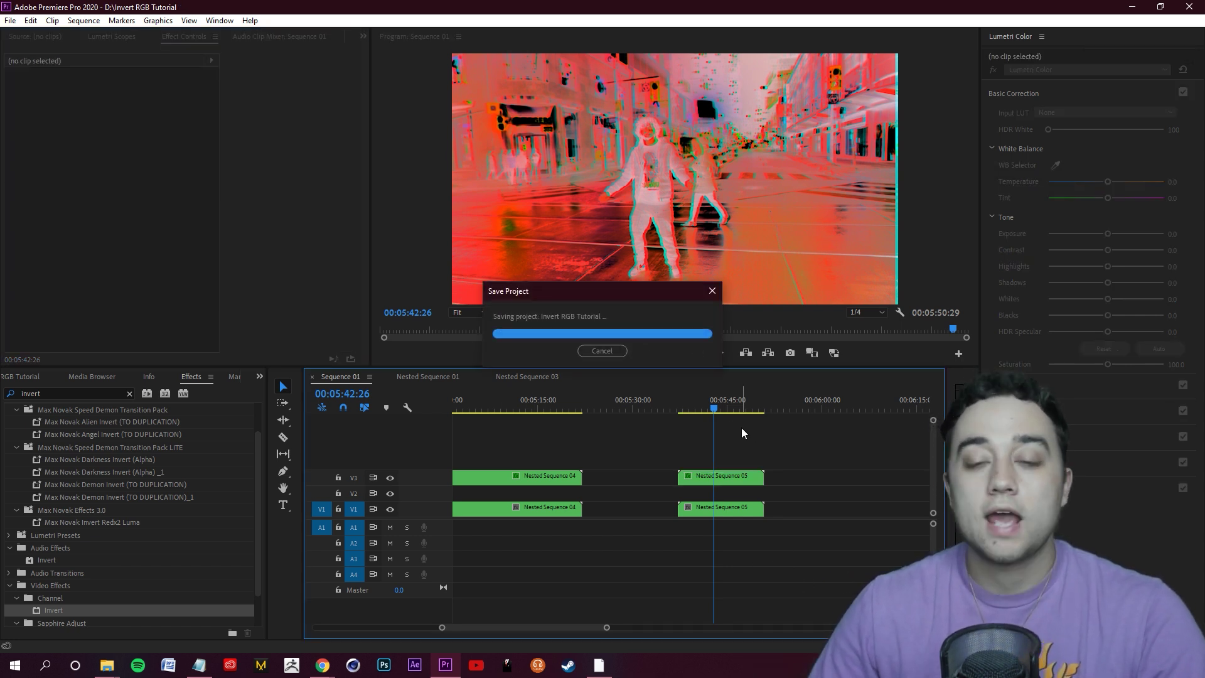
pyautogui.press('d')
pyautogui.press('space')
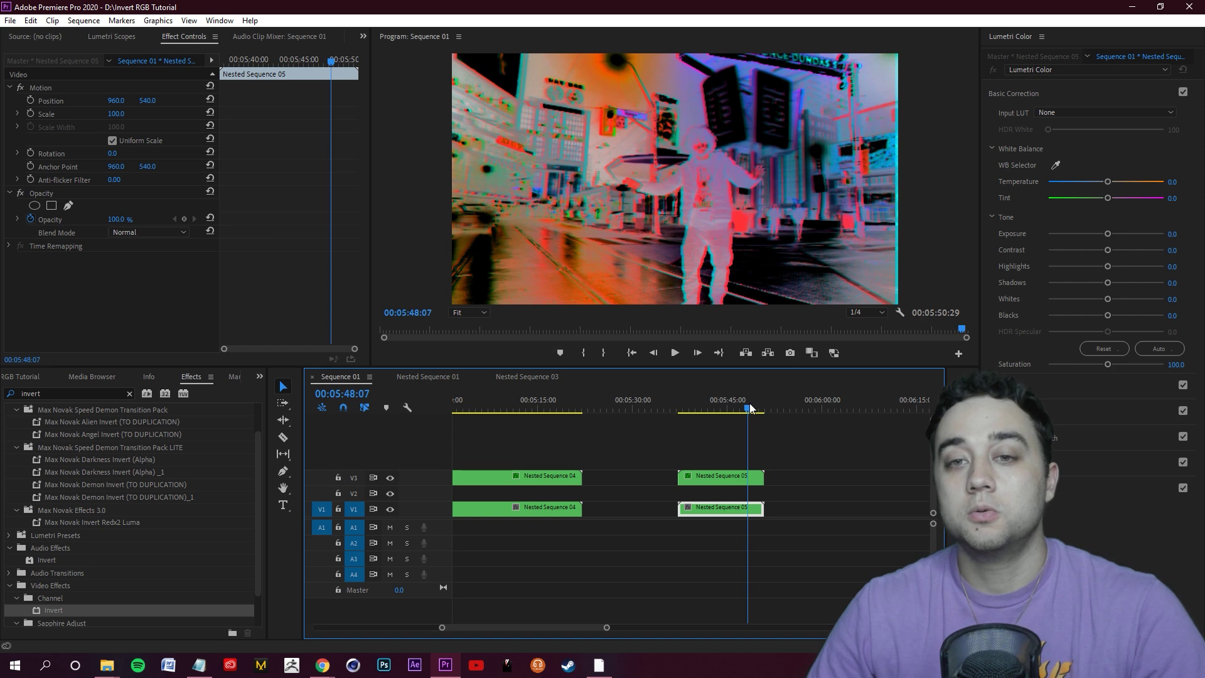
pyautogui.press('space')
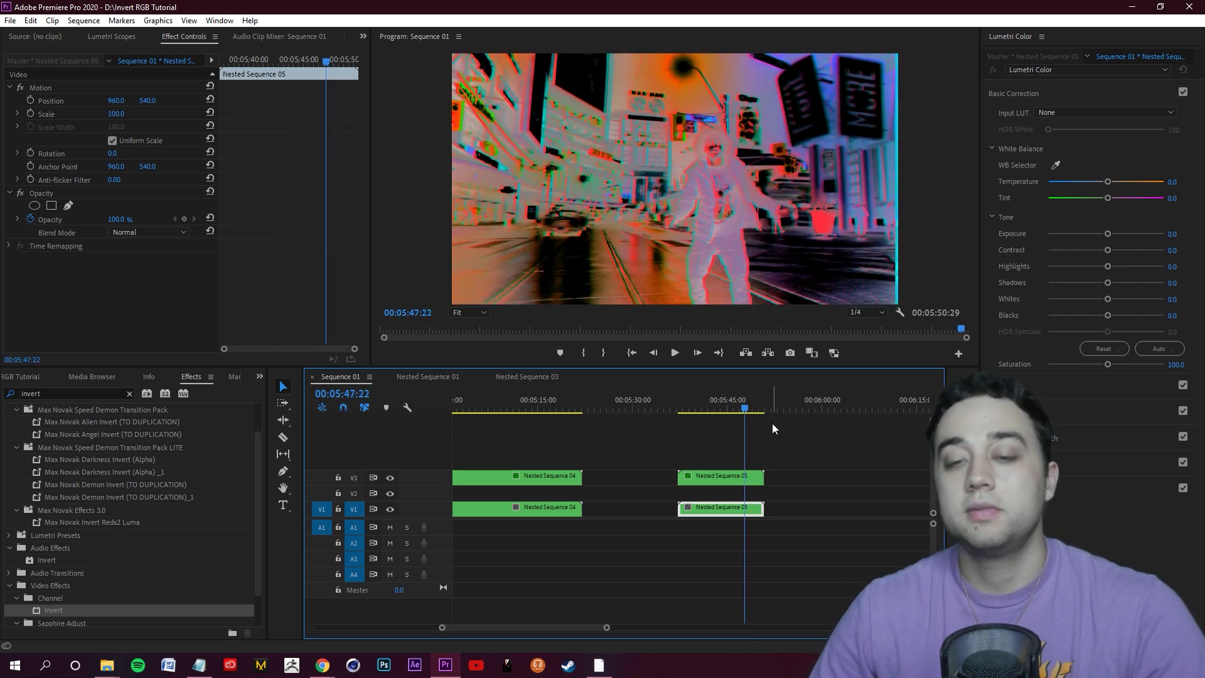
pyautogui.hotkey('ctrl', 's')
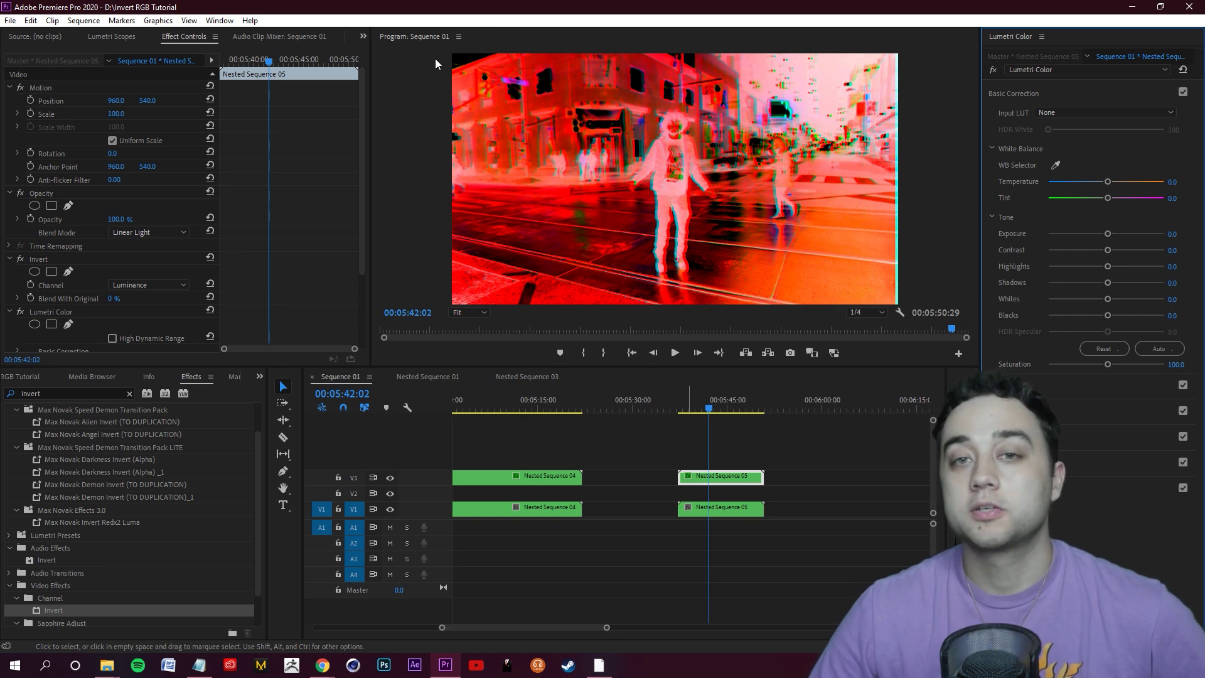
# Reset the workspace to its saved layout and keep the Lumetri Basic Correction settings expanded
pyautogui.click(228, 23)
pyautogui.moveTo(251, 35)
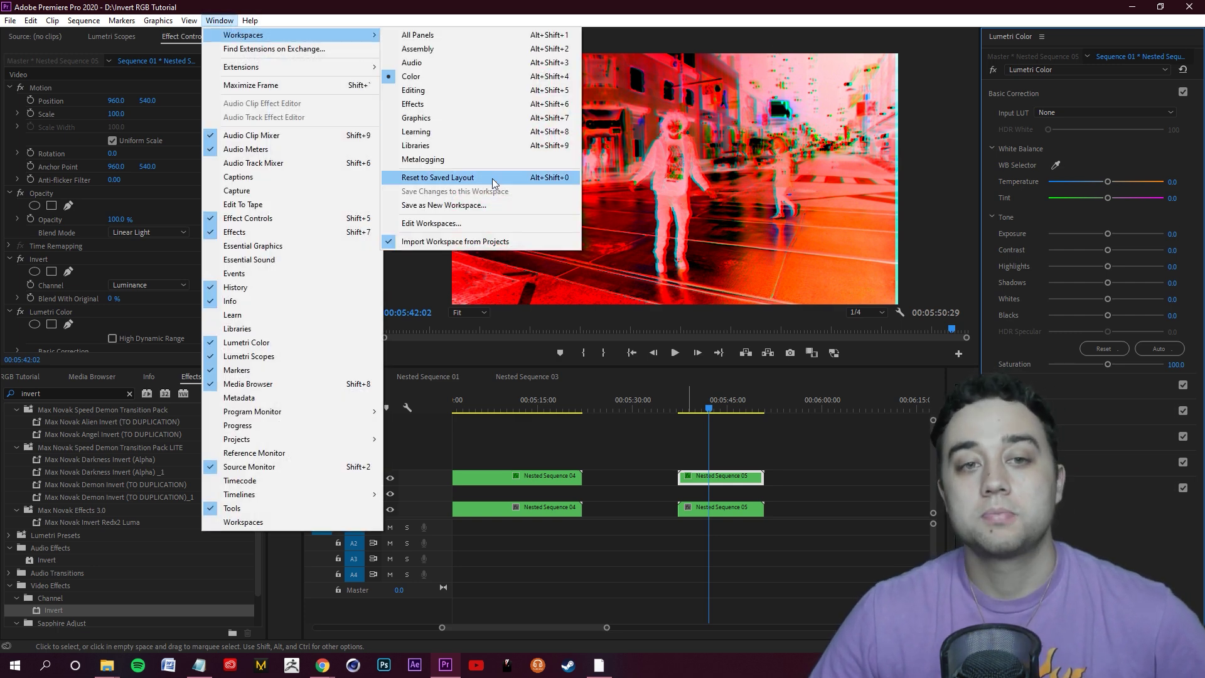
pyautogui.click(431, 176)
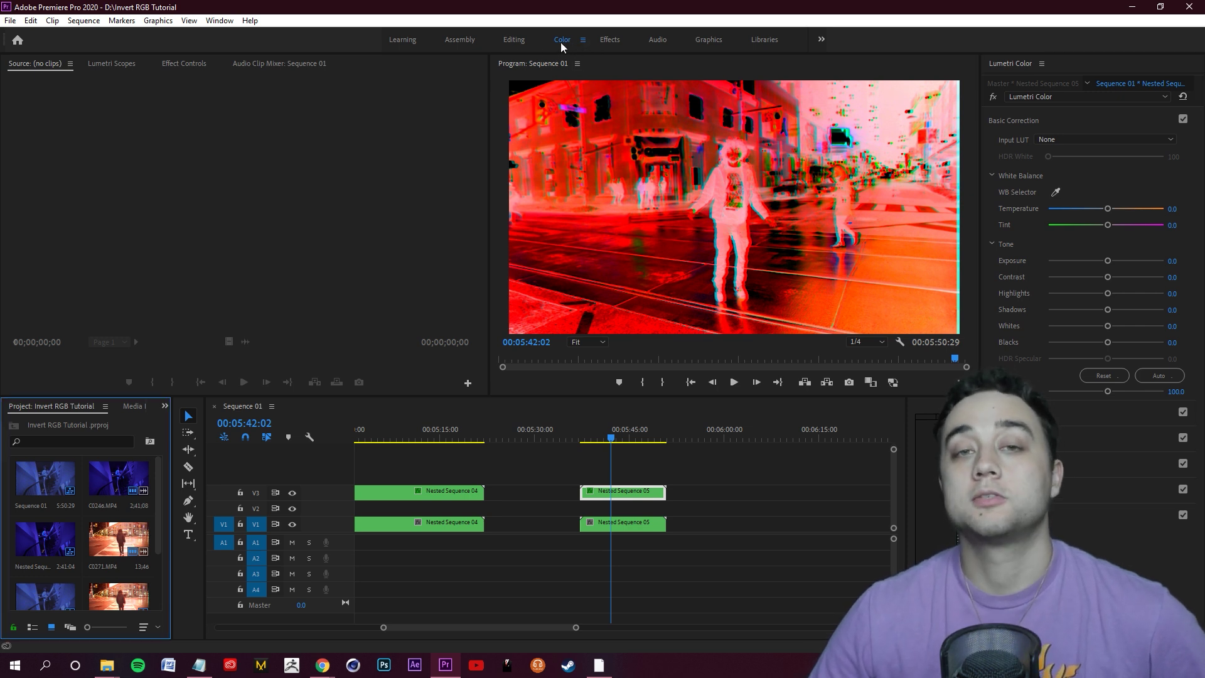
pyautogui.click(1039, 122)
pyautogui.click(1038, 121)
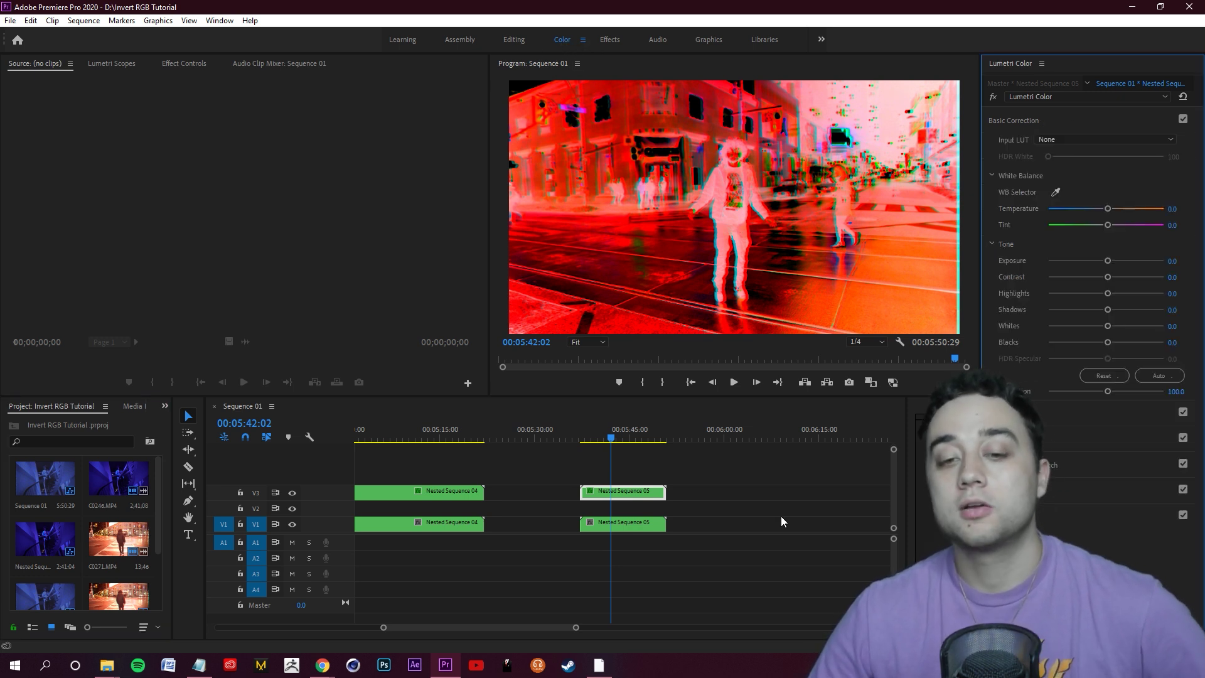
# Raise the Lumetri contrast to 100 and adjust the highlights on the V3 copy of Nested Sequence 05
pyautogui.click(628, 514)
pyautogui.click(635, 494)
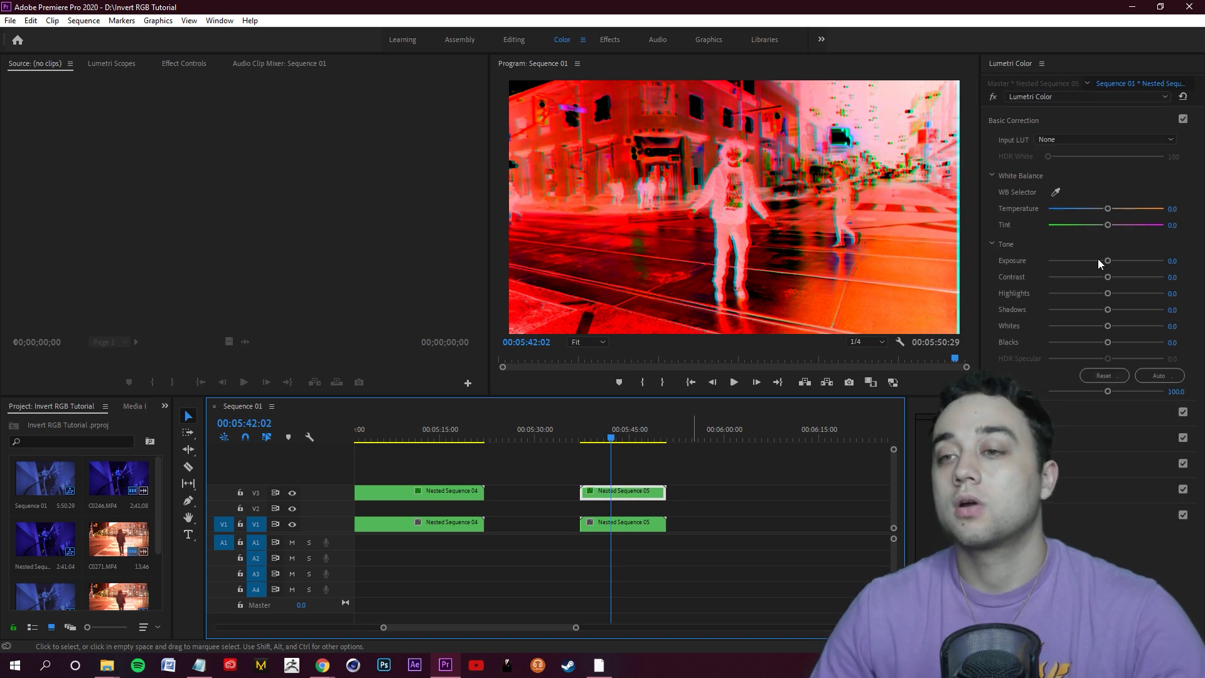
pyautogui.moveTo(1109, 277); pyautogui.dragTo(1191, 284)
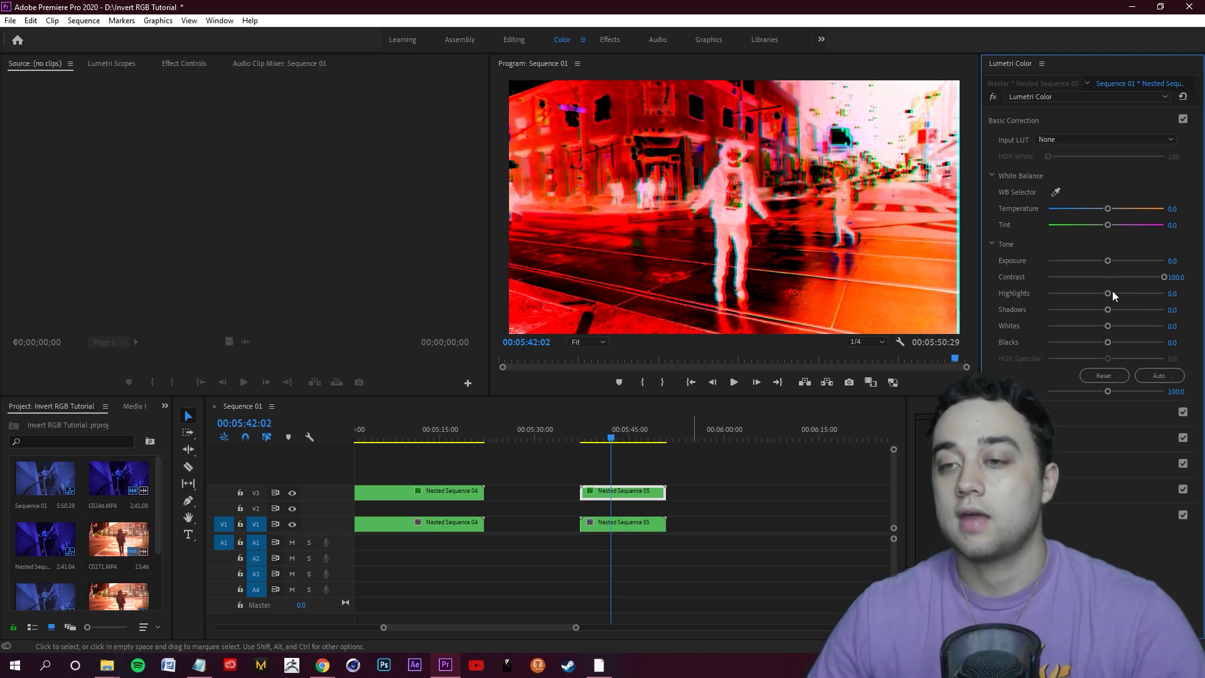
pyautogui.moveTo(1112, 291)
pyautogui.mouseDown()
pyautogui.moveTo(1147, 295)
pyautogui.moveTo(1113, 291)
pyautogui.mouseUp()
pyautogui.doubleClick(1134, 293)
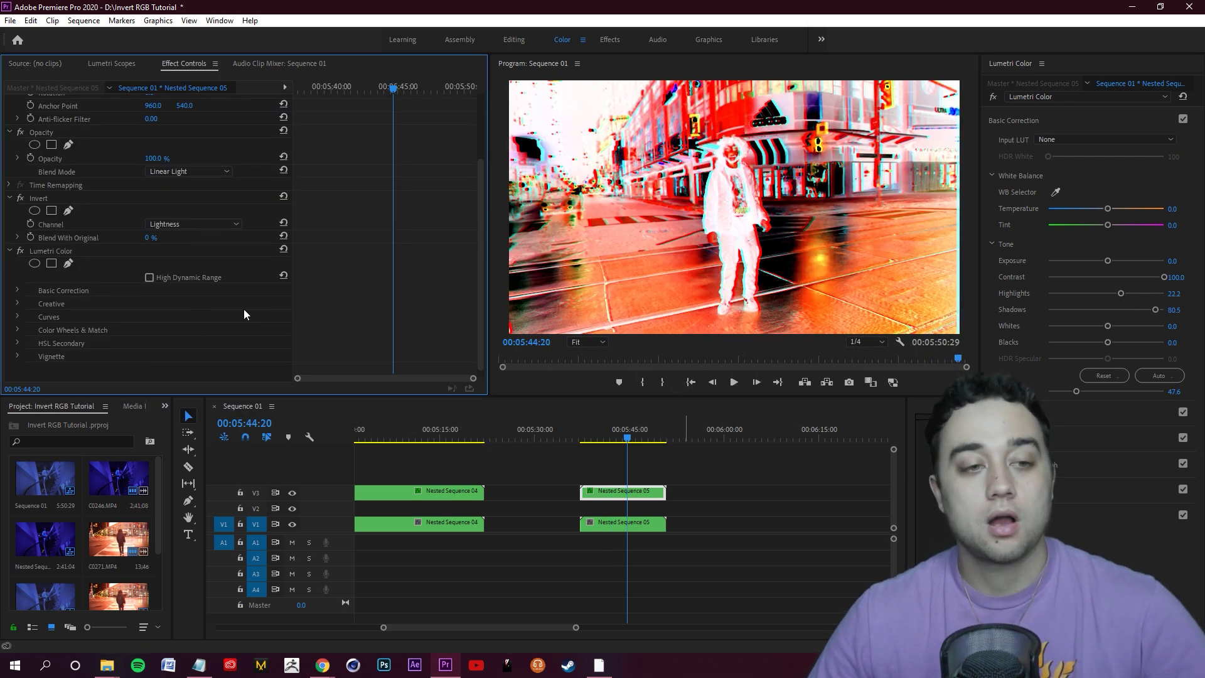
# Try the HLS and Luminance channels for the Invert effect on the V3 copy of Nested Sequence 05
pyautogui.click(201, 224)
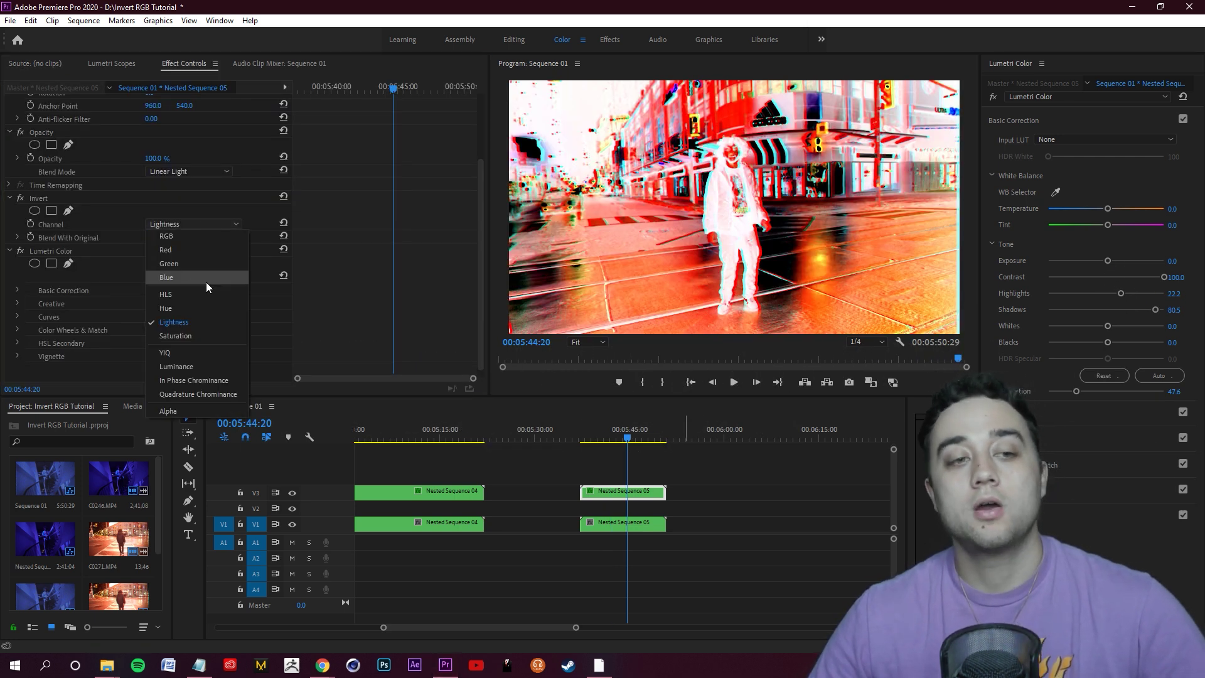
pyautogui.click(201, 295)
pyautogui.click(215, 225)
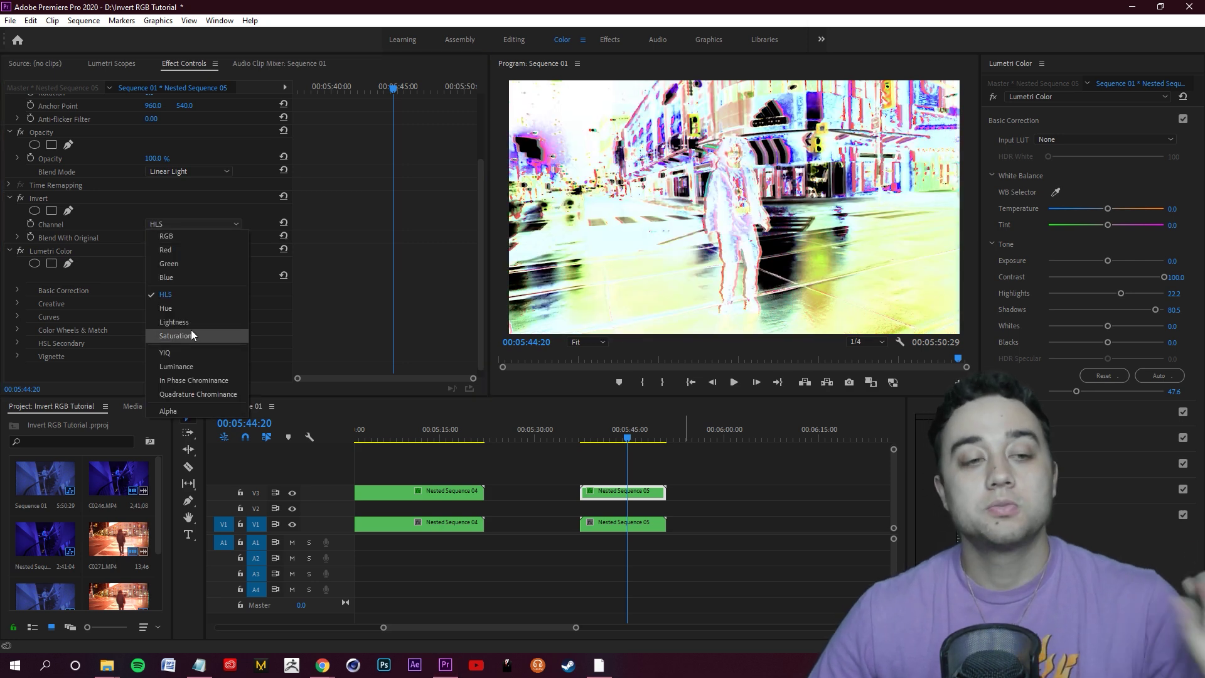
pyautogui.click(188, 364)
pyautogui.click(198, 223)
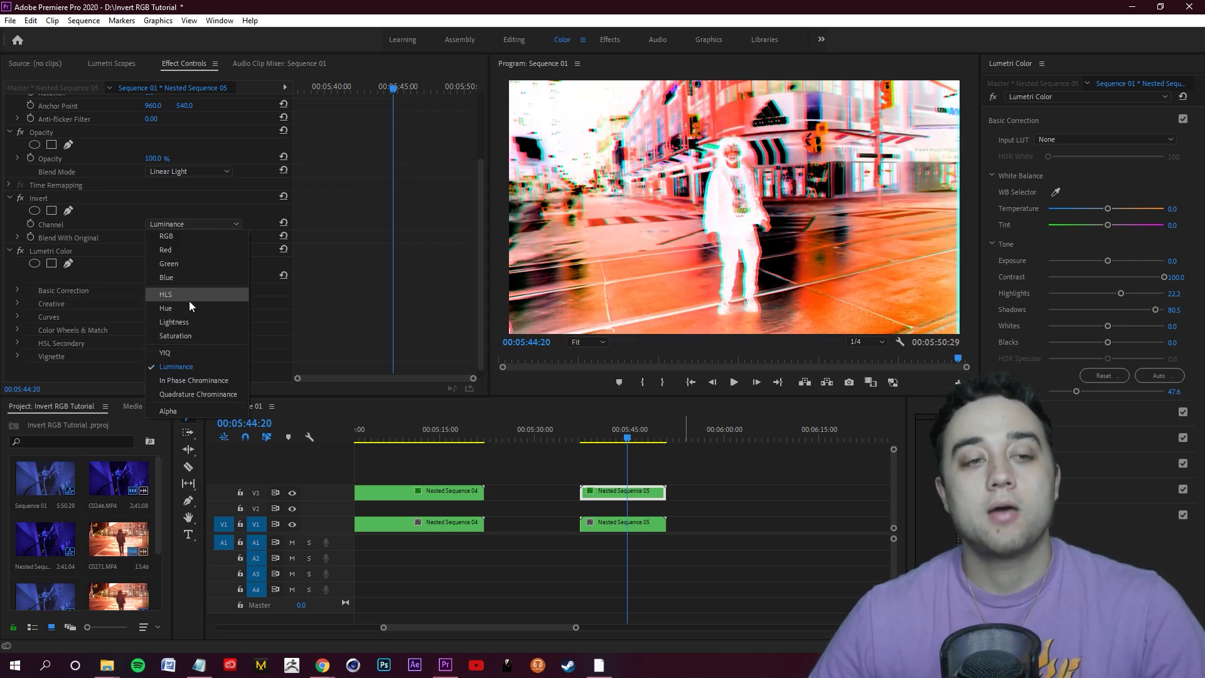
pyautogui.click(213, 175)
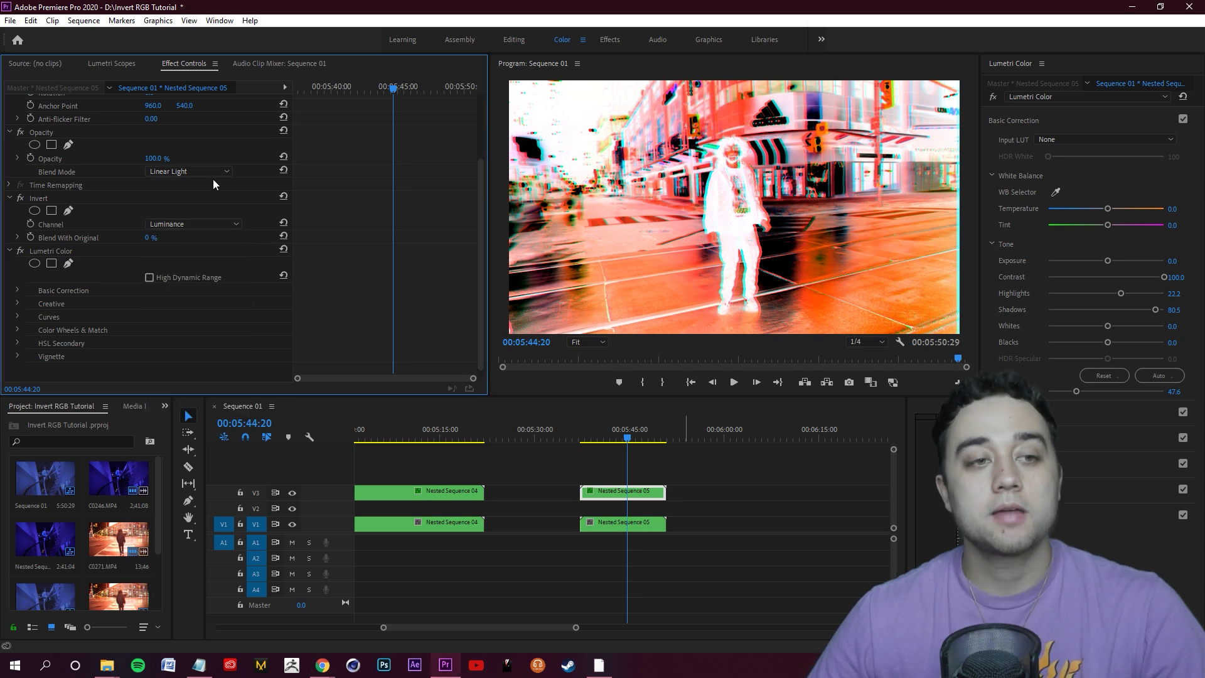
# Try the Hard Light and Soft Light blend modes on the V3 copy of Nested Sequence 05
pyautogui.click(212, 174)
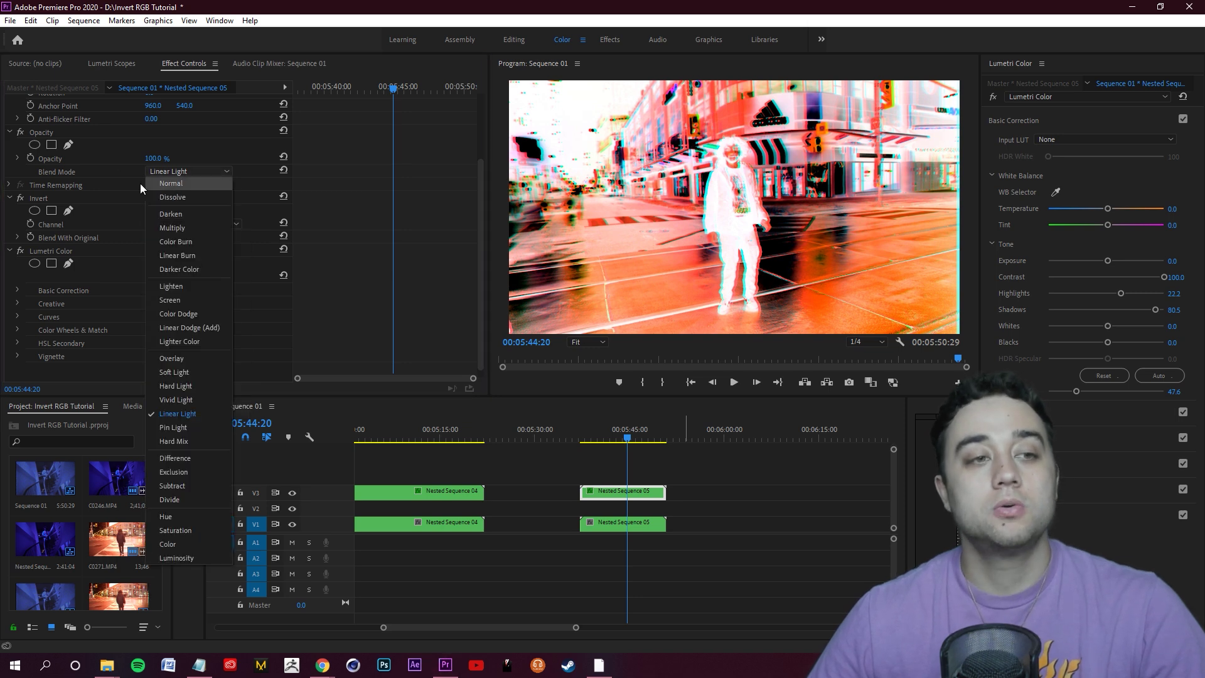
pyautogui.click(186, 387)
pyautogui.click(196, 171)
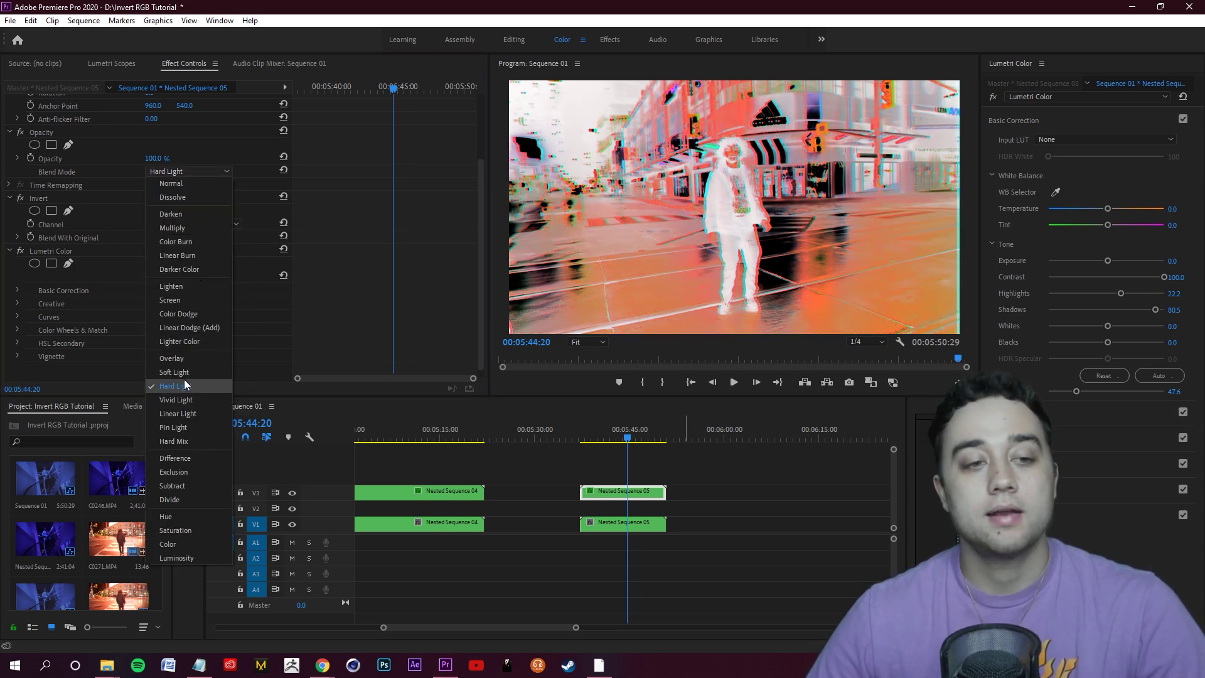
pyautogui.click(187, 374)
pyautogui.click(196, 172)
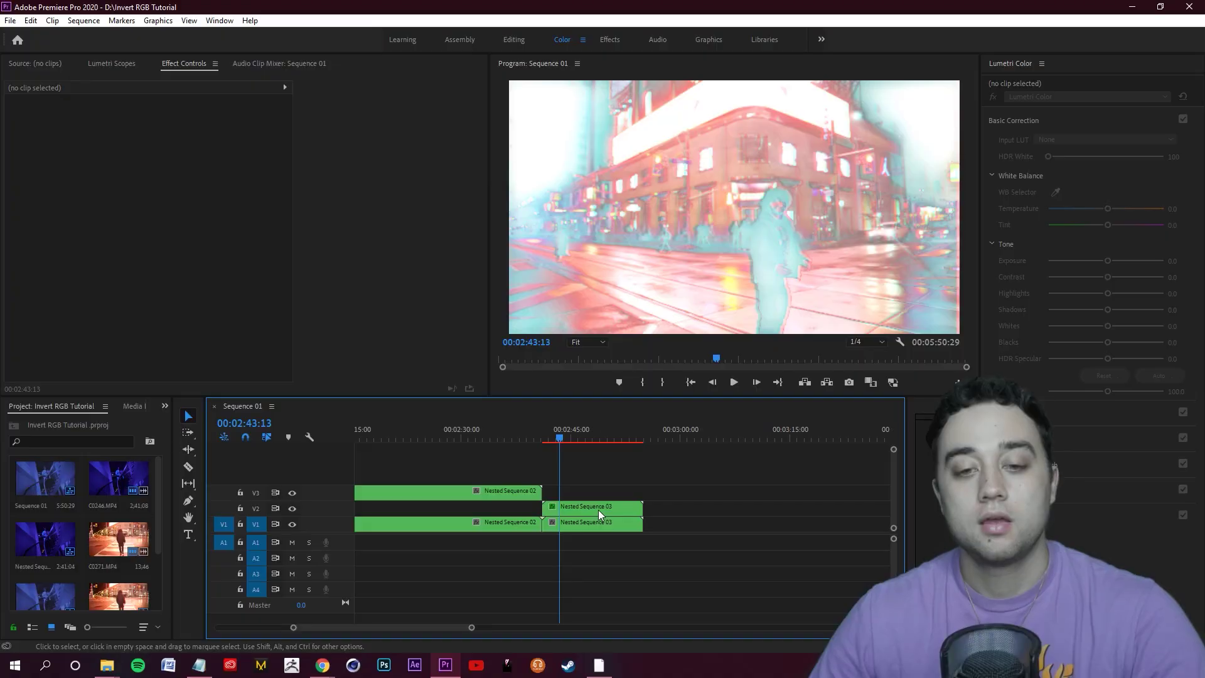
# Check the Invert channel and blend mode used on the V2 copy of Nested Sequence 03
pyautogui.click(597, 509)
pyautogui.scroll(-5, 352, 292)
pyautogui.click(179, 262)
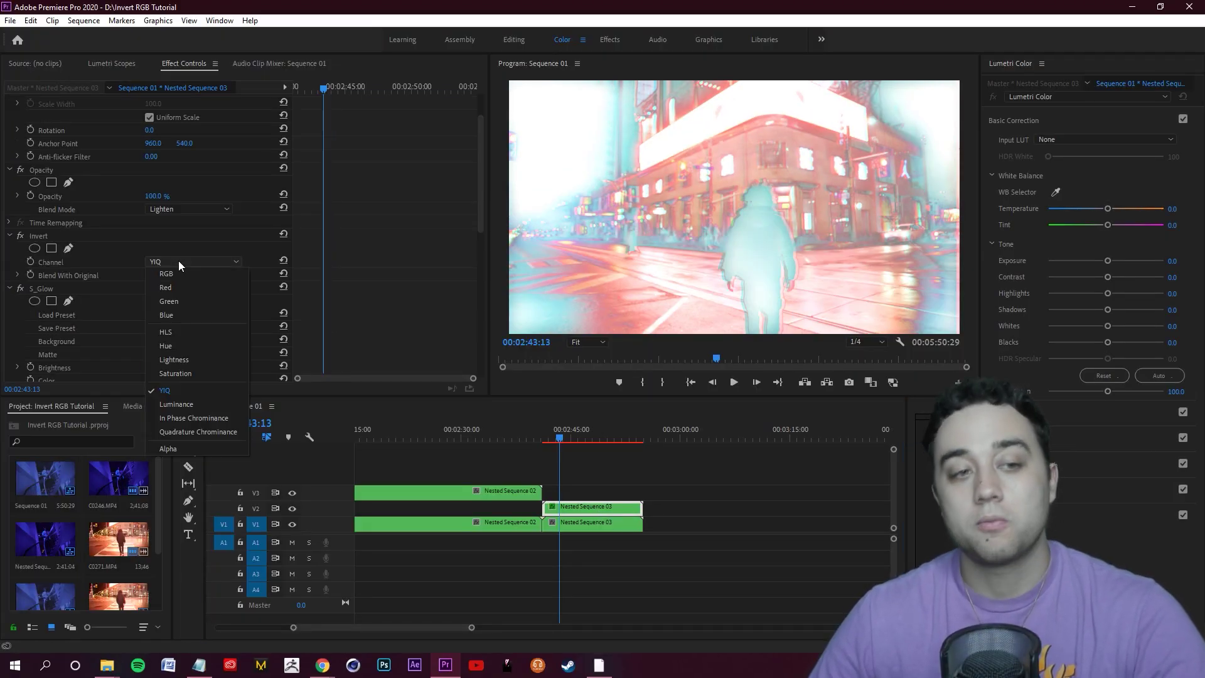
pyautogui.click(194, 209)
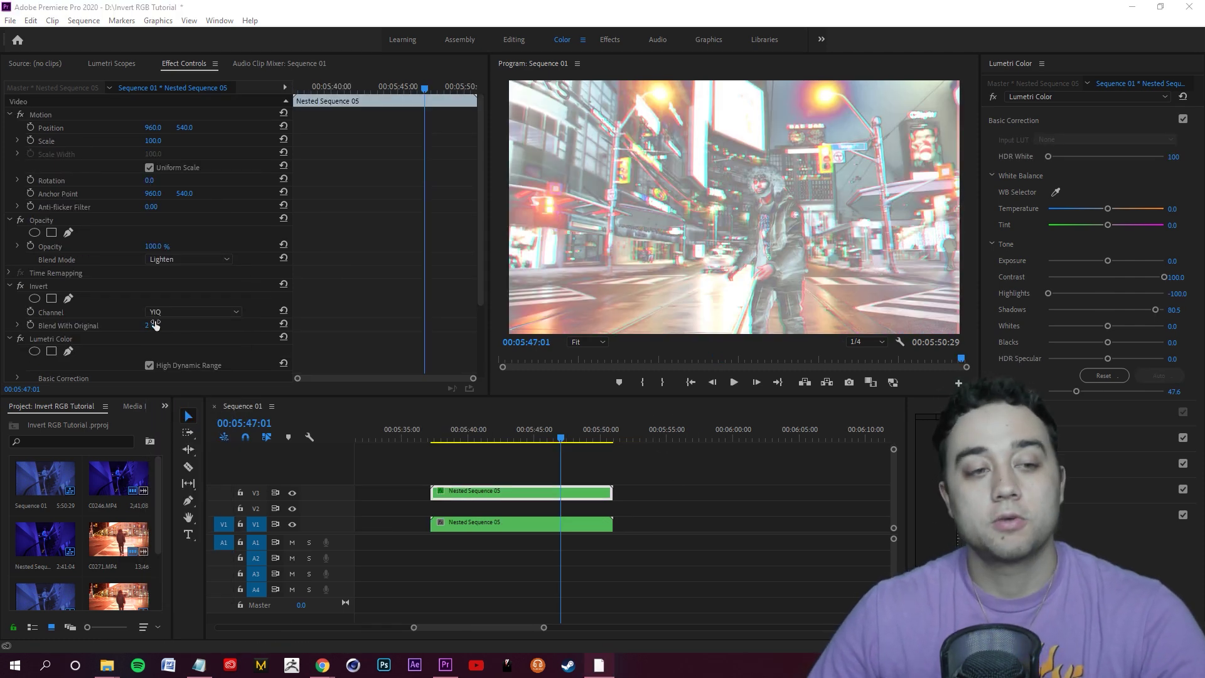
# Try Invert's Blend With Original at 90%, return it to 0%, and play the result in the maximized Program monitor
pyautogui.moveTo(155, 325); pyautogui.dragTo(198, 324)
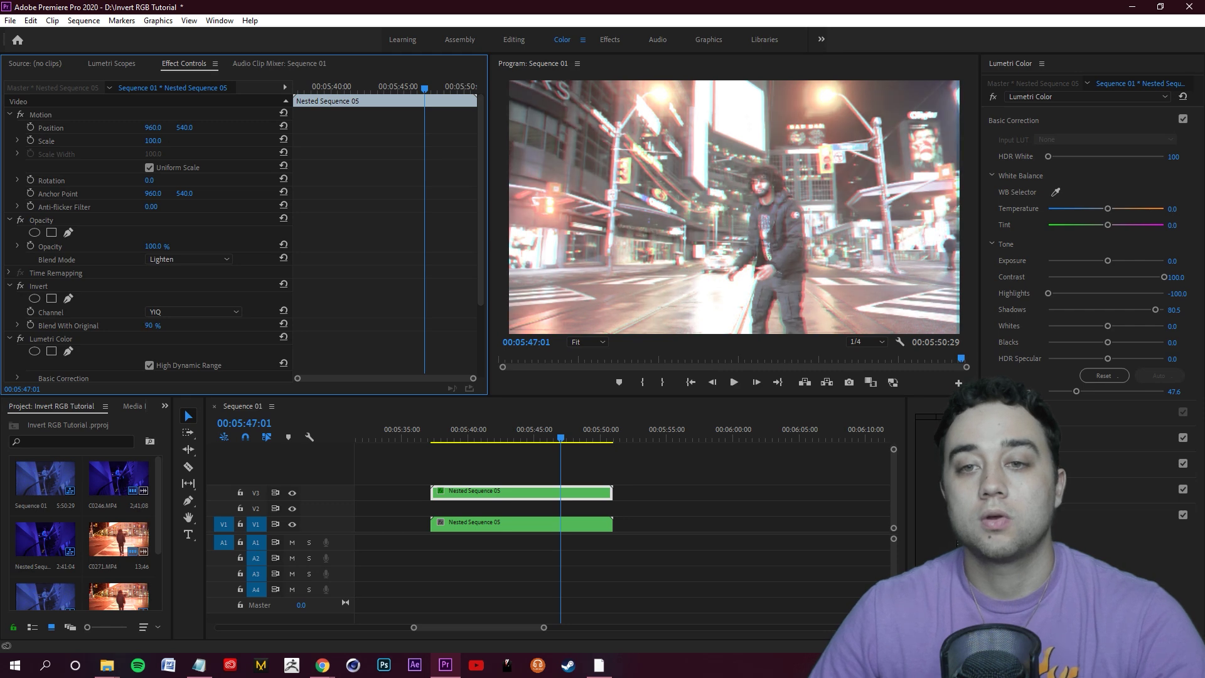
pyautogui.moveTo(151, 325); pyautogui.dragTo(126, 325)
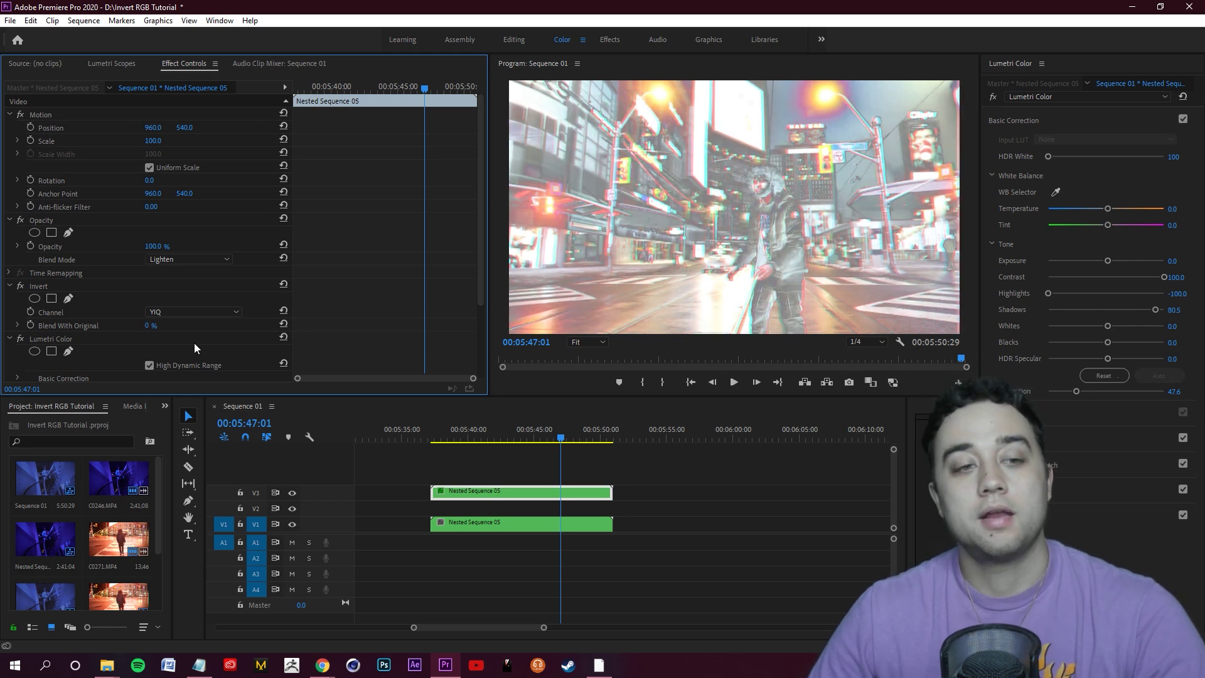
pyautogui.click(672, 288)
pyautogui.press('`')
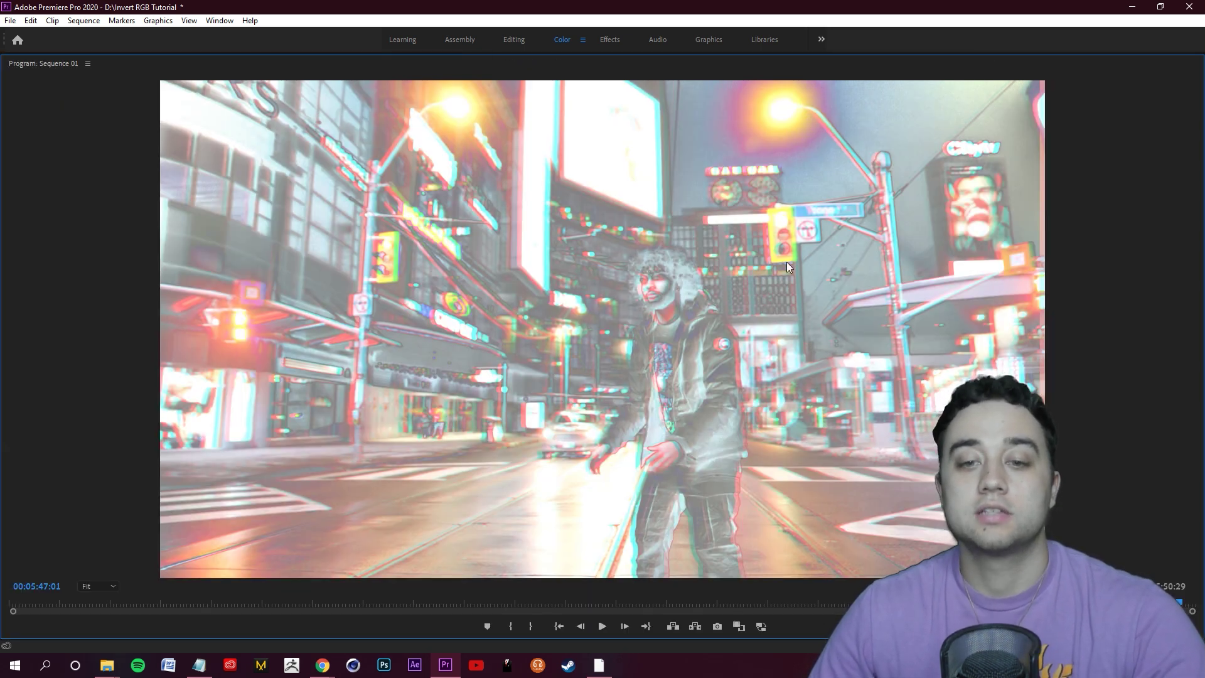
pyautogui.click(603, 626)
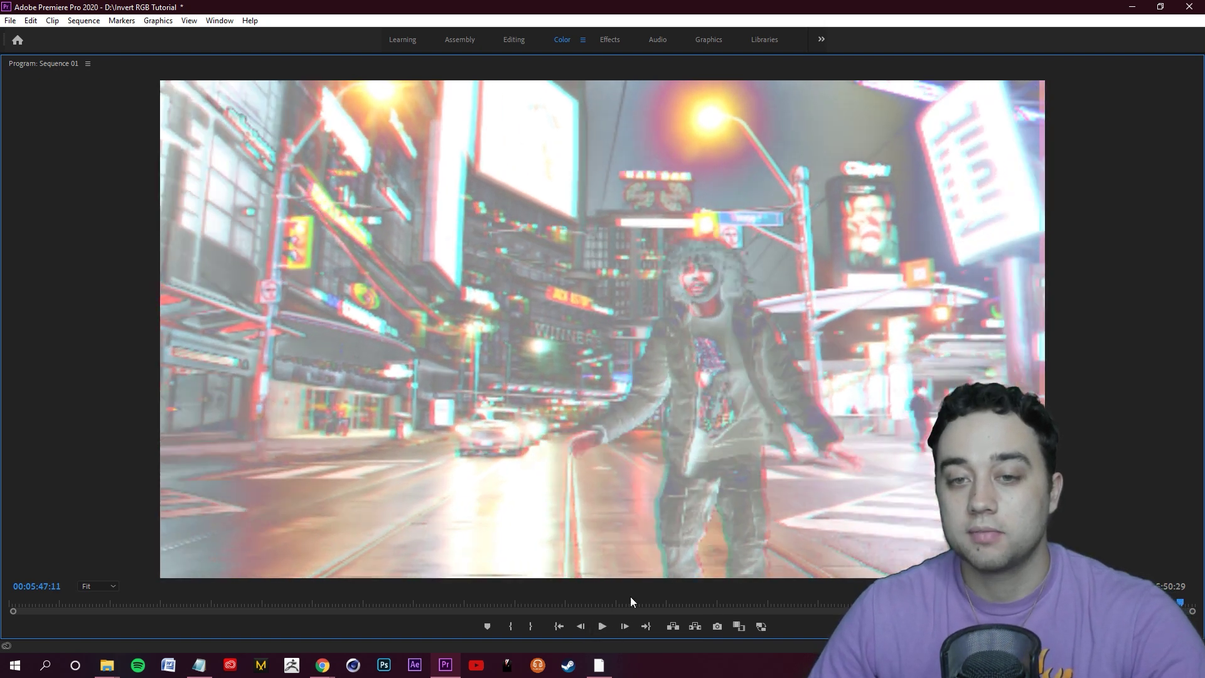
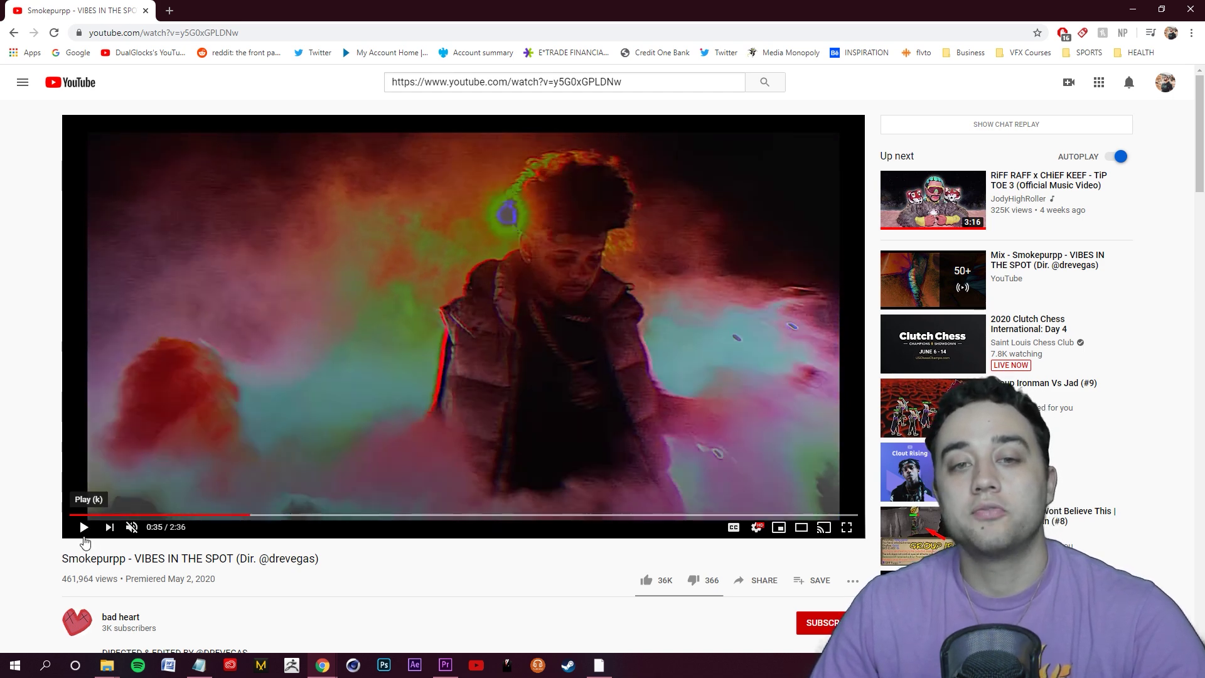
# Switch between Premiere Pro and the Smokepurpp - VIBES IN THE SPOT video in Chrome to compare the two looks
pyautogui.click(445, 664)
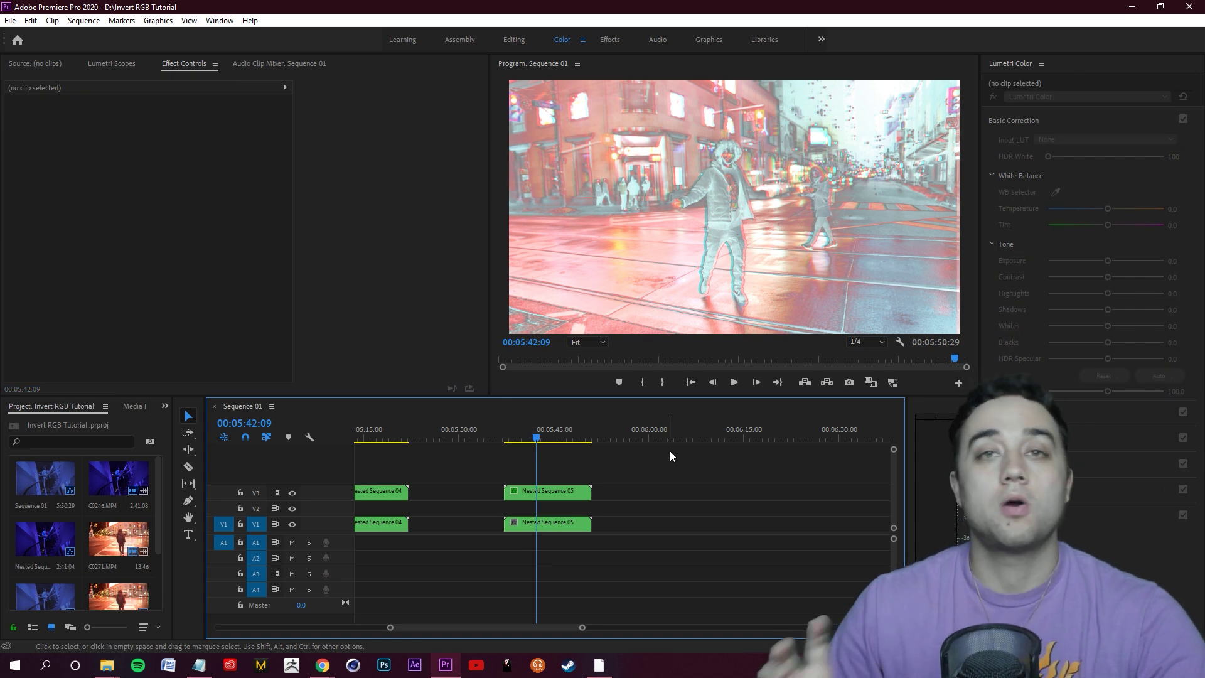
pyautogui.moveTo(323, 665)
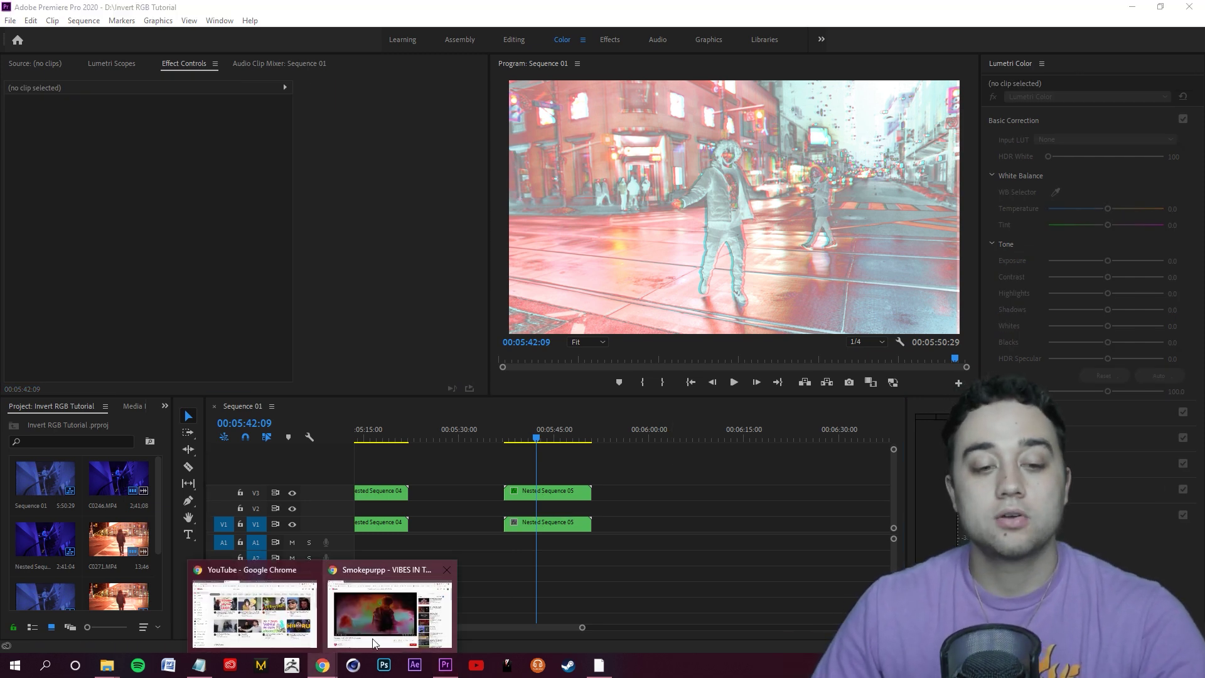
pyautogui.click(394, 637)
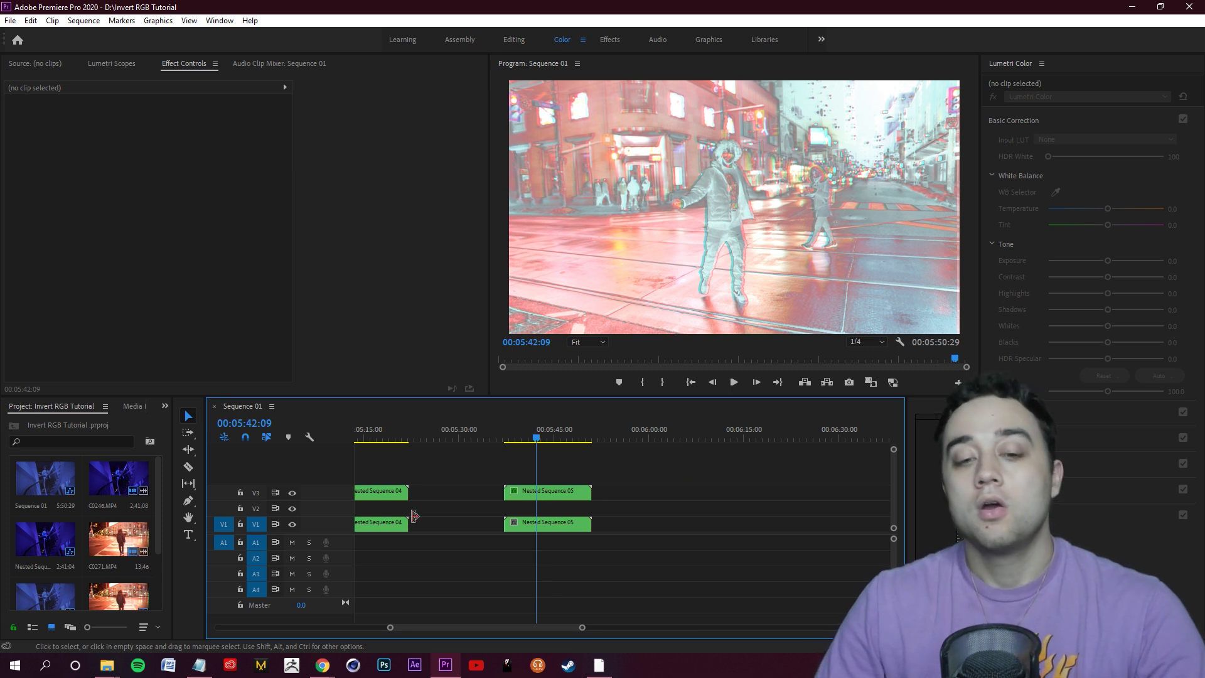
# Search the effects for "vhs" and apply uni.VHS to the V3 copy of Nested Sequence 05
pyautogui.click(165, 406)
pyautogui.click(192, 472)
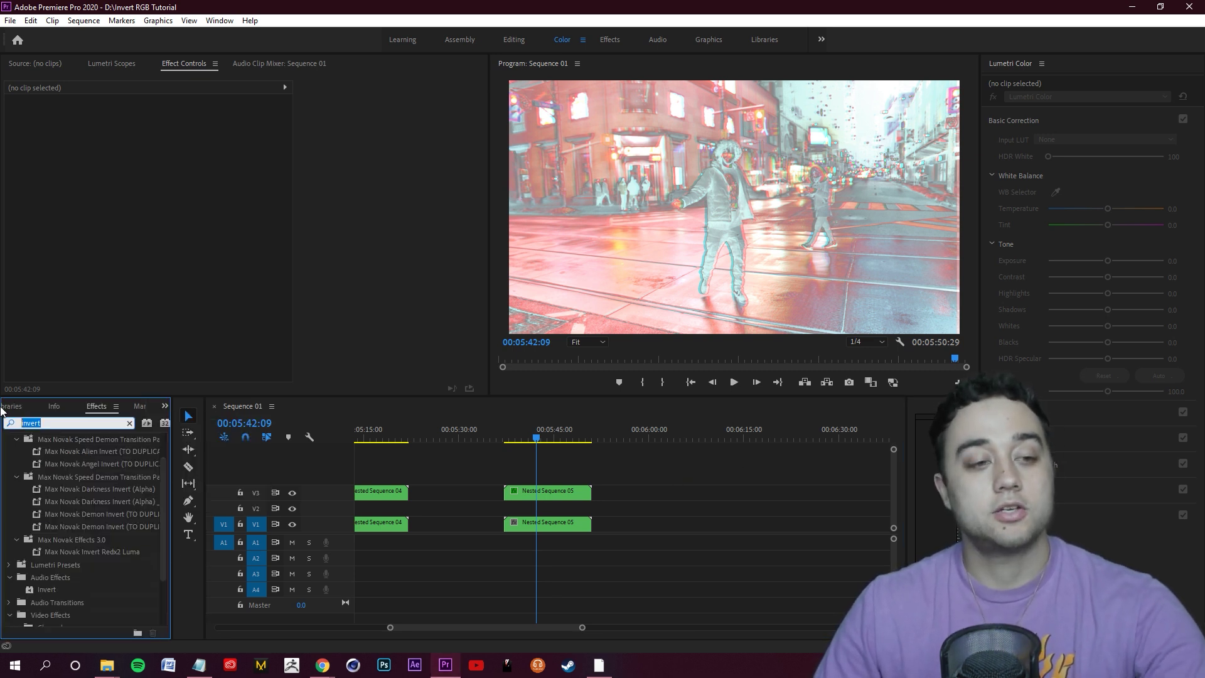
pyautogui.write('vhs')
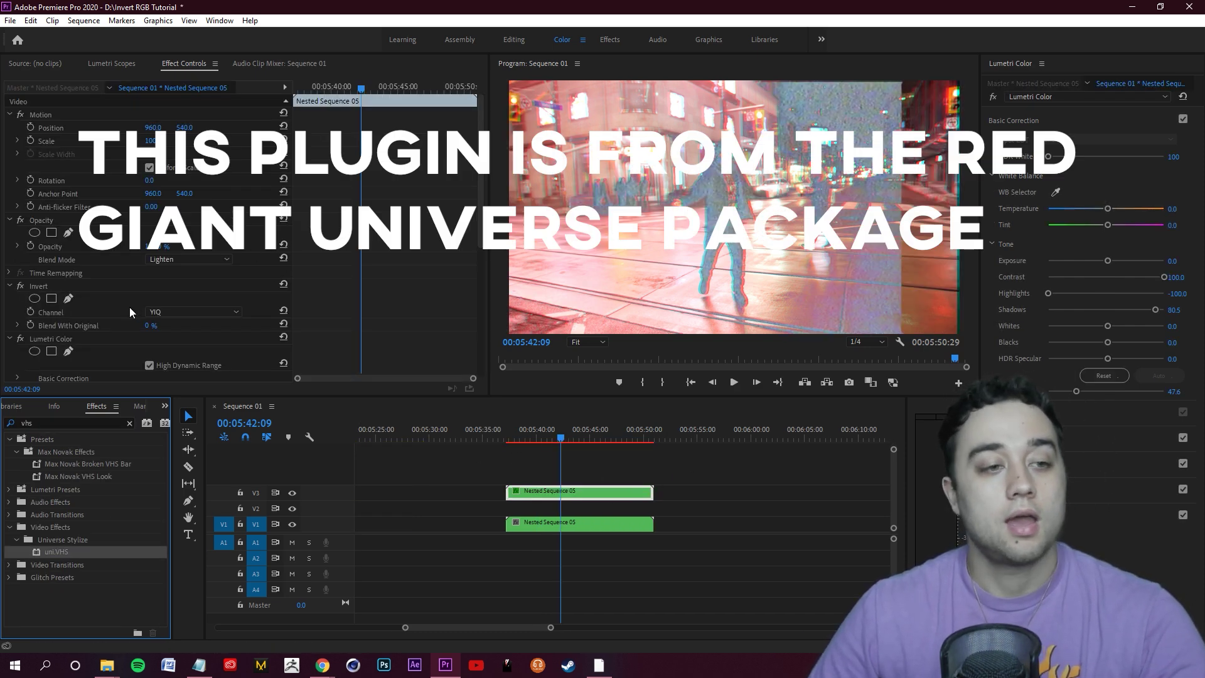
# Keep the uni.VHS tape style at VHS and set its frame style to Original
pyautogui.scroll(-5, 114, 305)
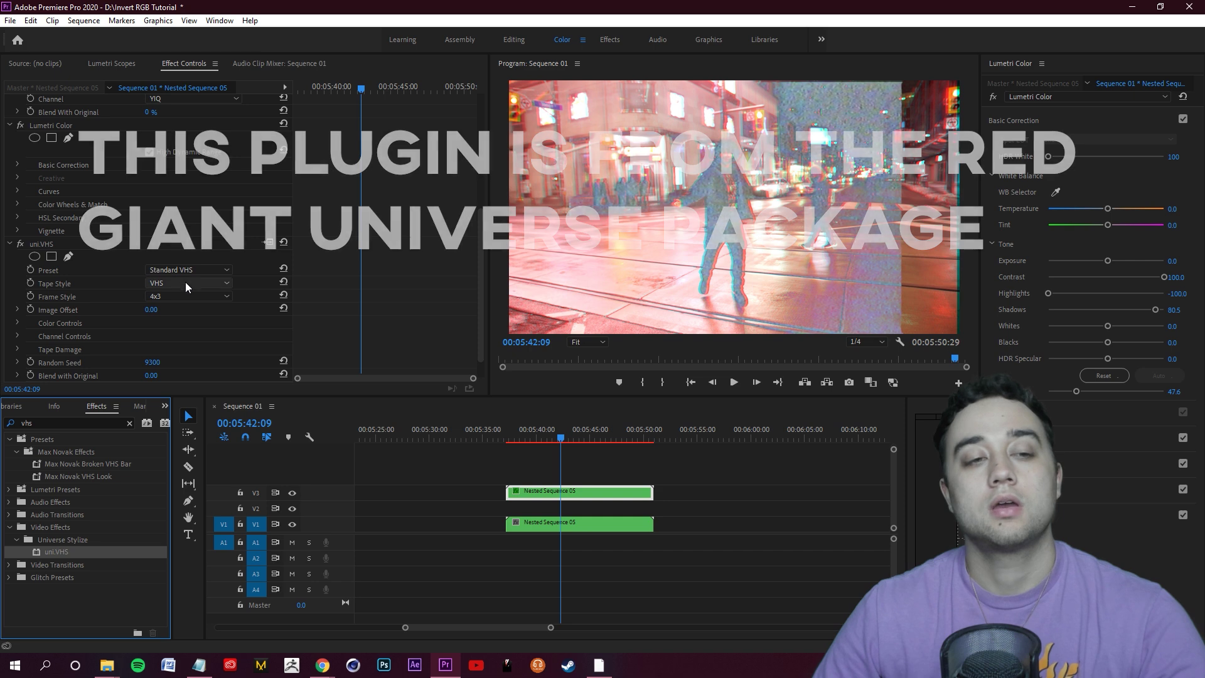
pyautogui.click(186, 283)
pyautogui.click(175, 292)
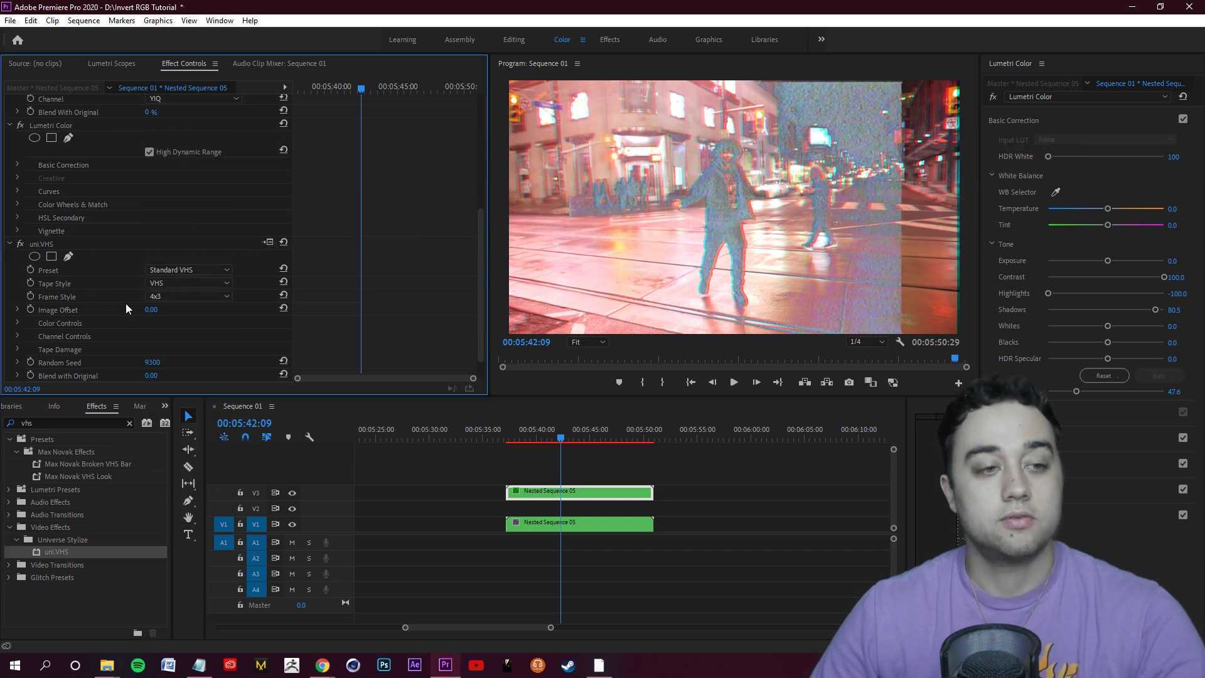
pyautogui.click(204, 296)
pyautogui.click(191, 307)
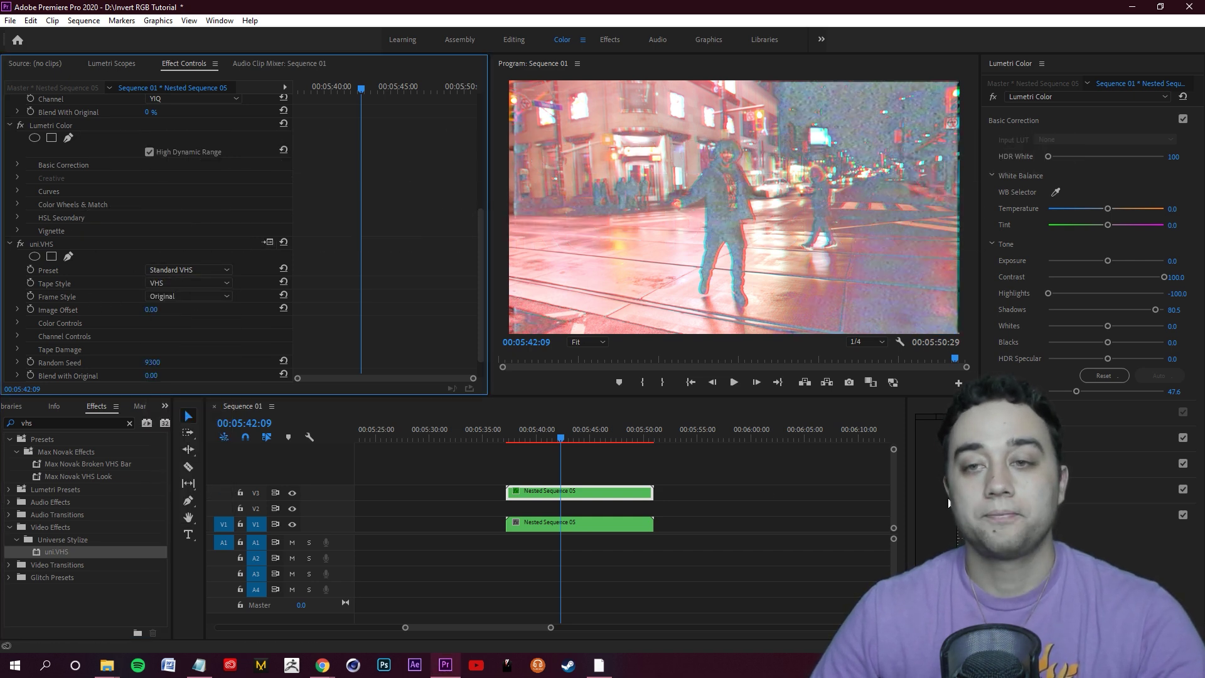
# Play back Nested Sequence 05 to review the VHS effect on the RGB split look
pyautogui.press('space')
pyautogui.click(795, 468)
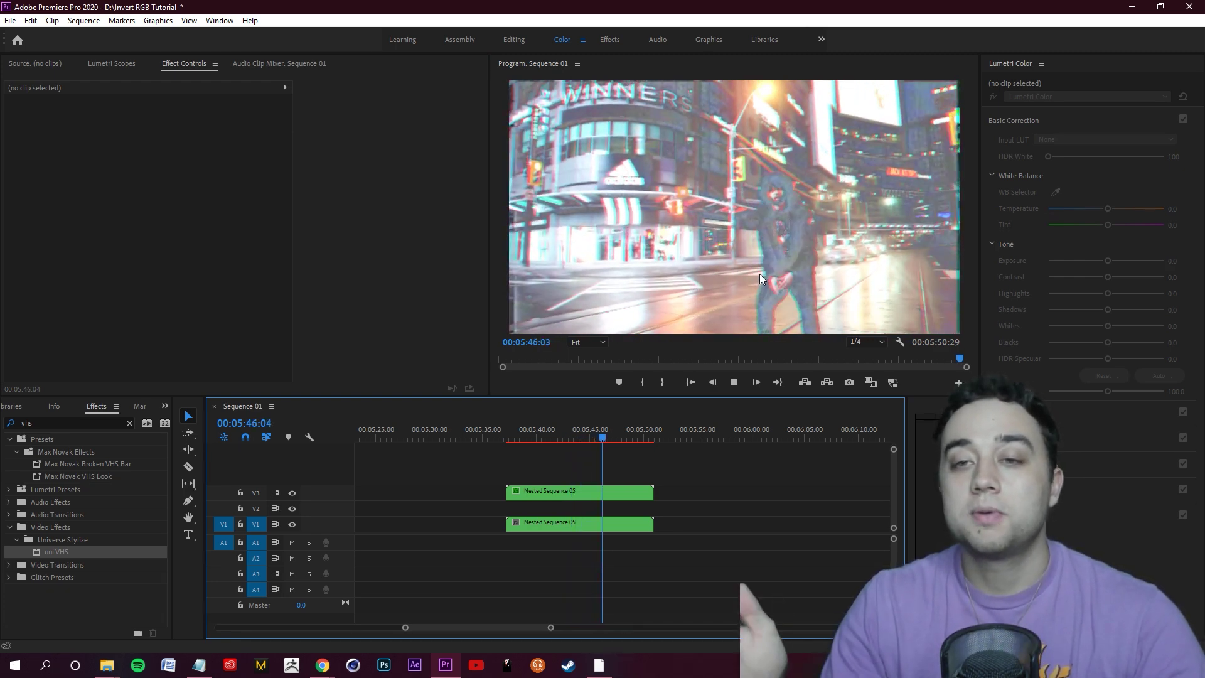
pyautogui.press('space')
pyautogui.click(744, 499)
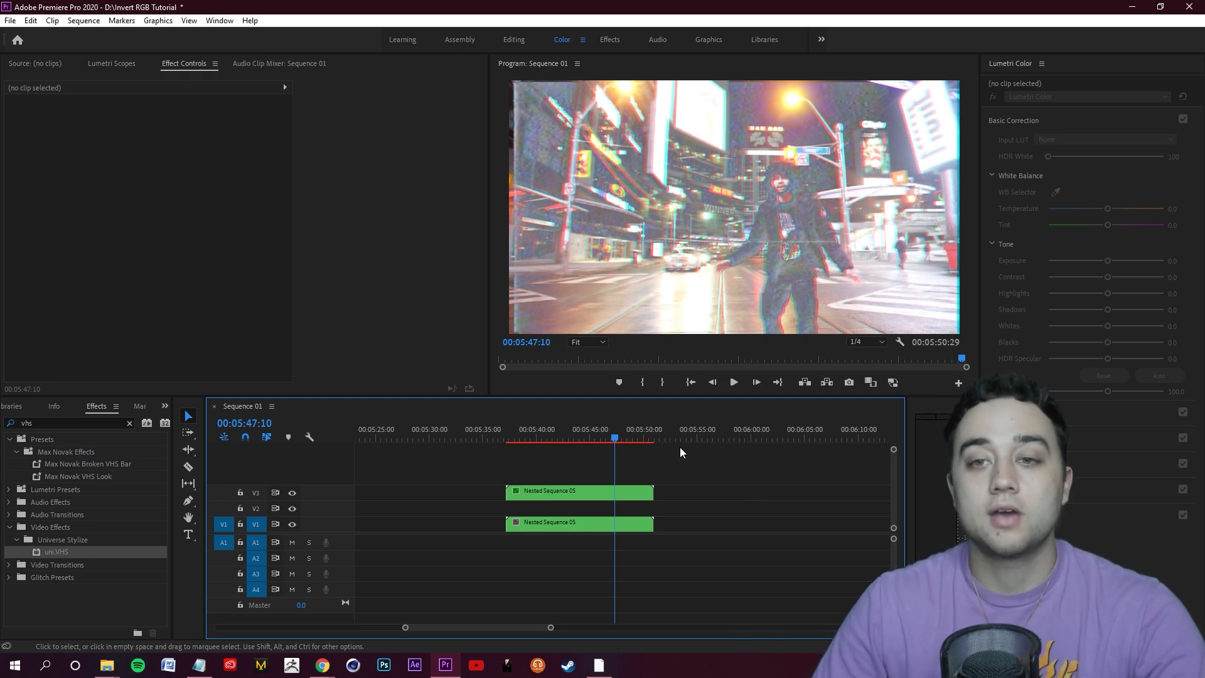
pyautogui.press('space')
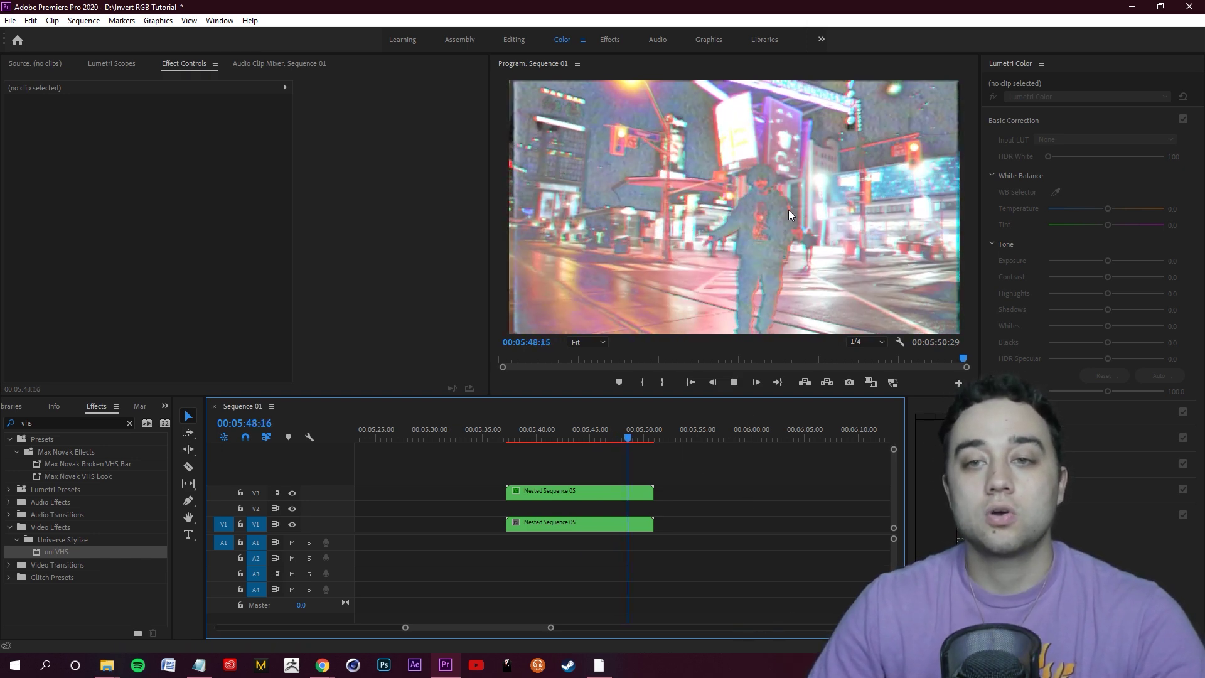
# Reorder the effects on the V3 copy of Nested Sequence 05 so uni.VHS sits above Invert, and preview the result
pyautogui.press('space')
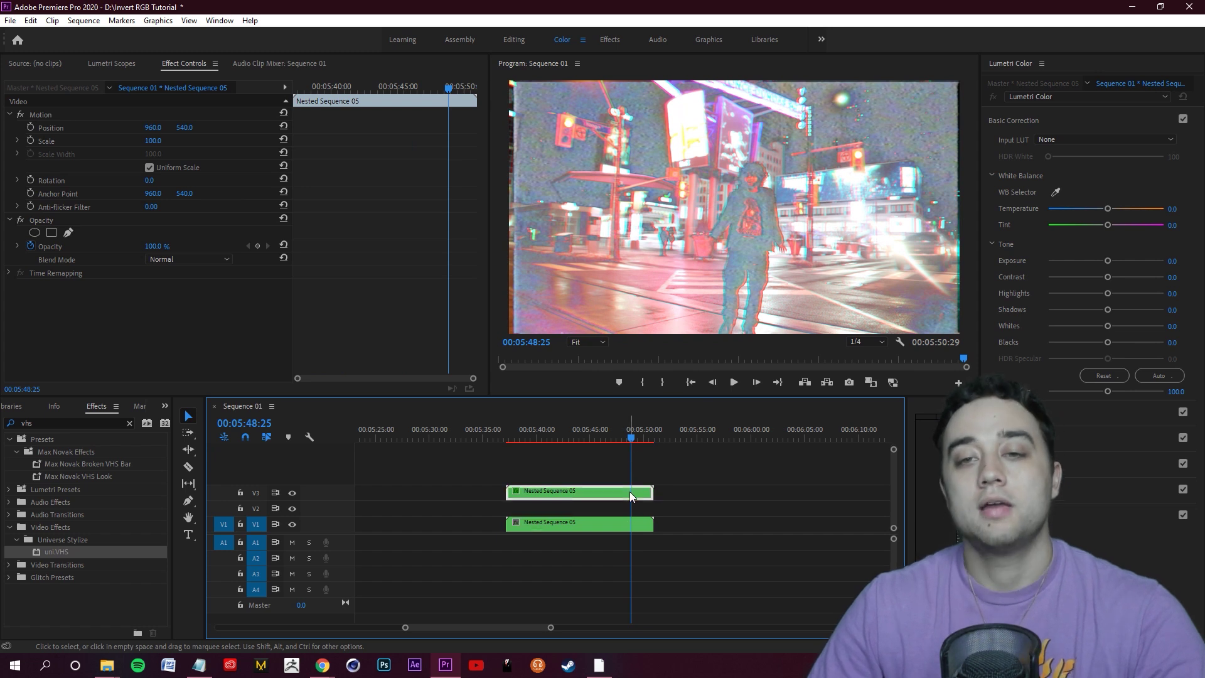
pyautogui.click(603, 492)
pyautogui.scroll(-3, 12, 326)
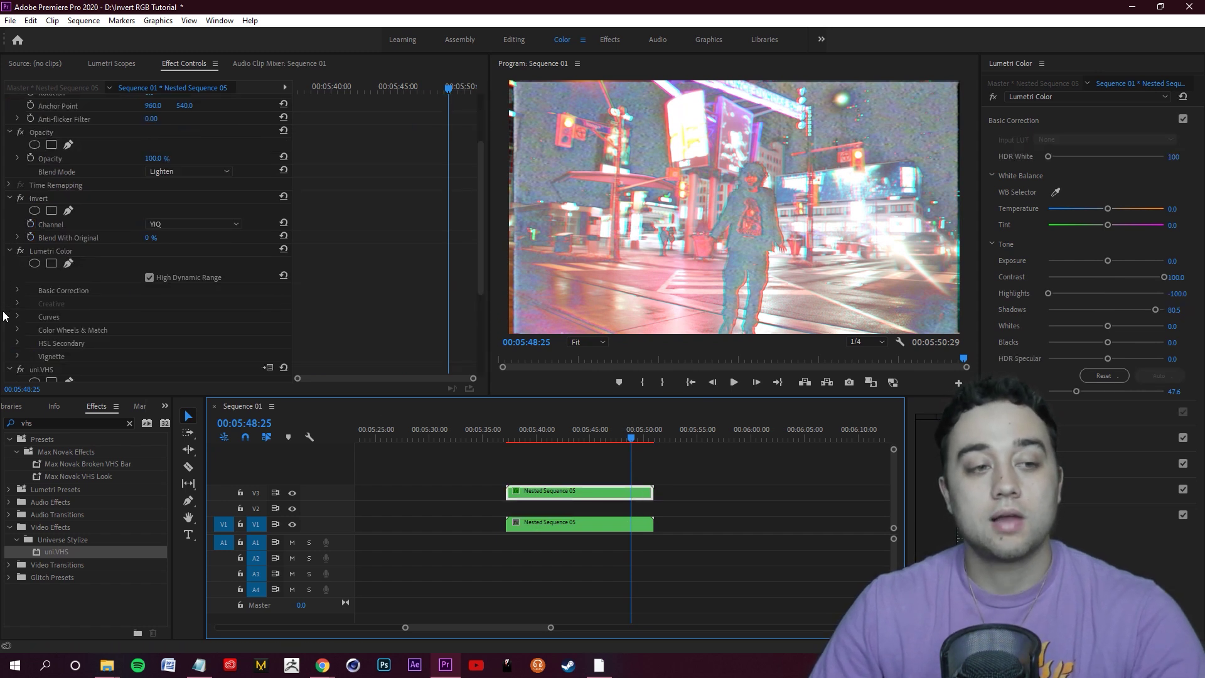
pyautogui.click(10, 251)
pyautogui.click(605, 438)
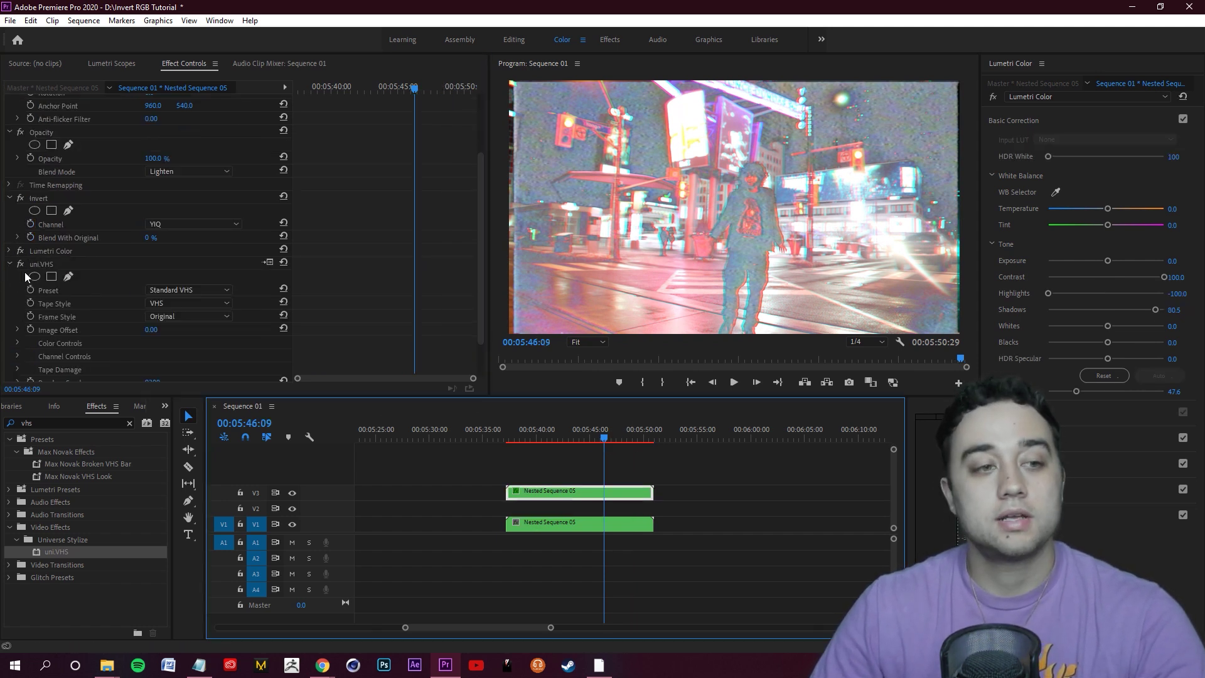
pyautogui.click(46, 266)
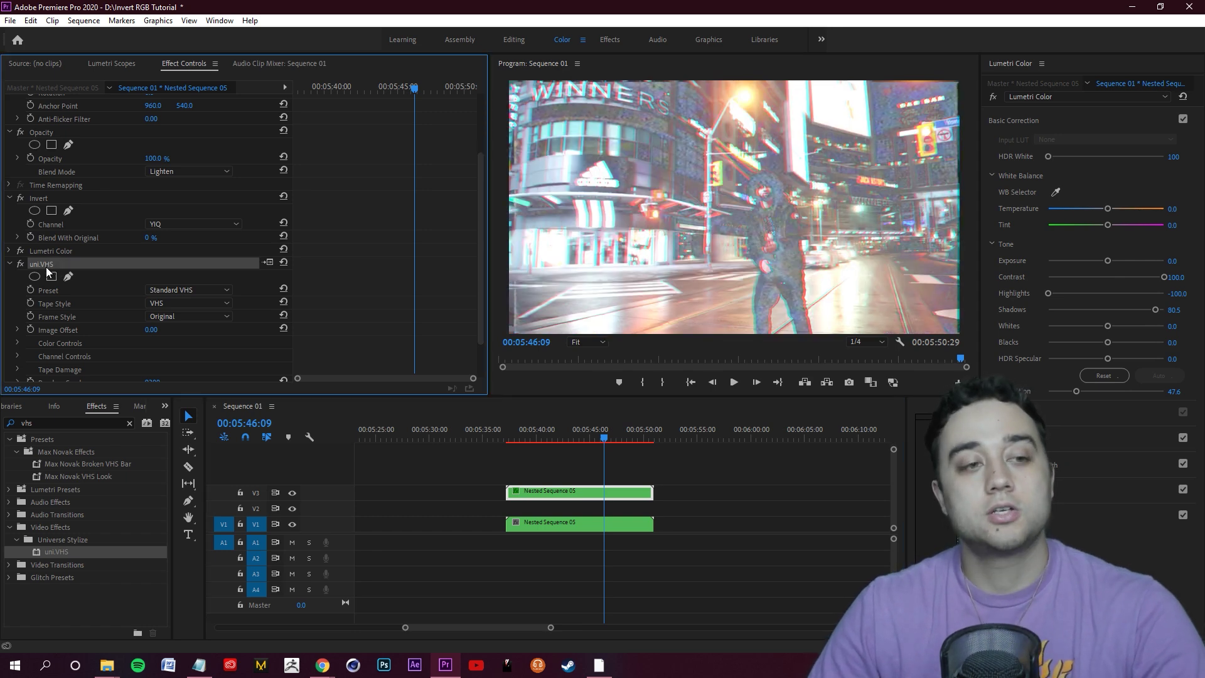
pyautogui.moveTo(46, 267); pyautogui.dragTo(37, 192)
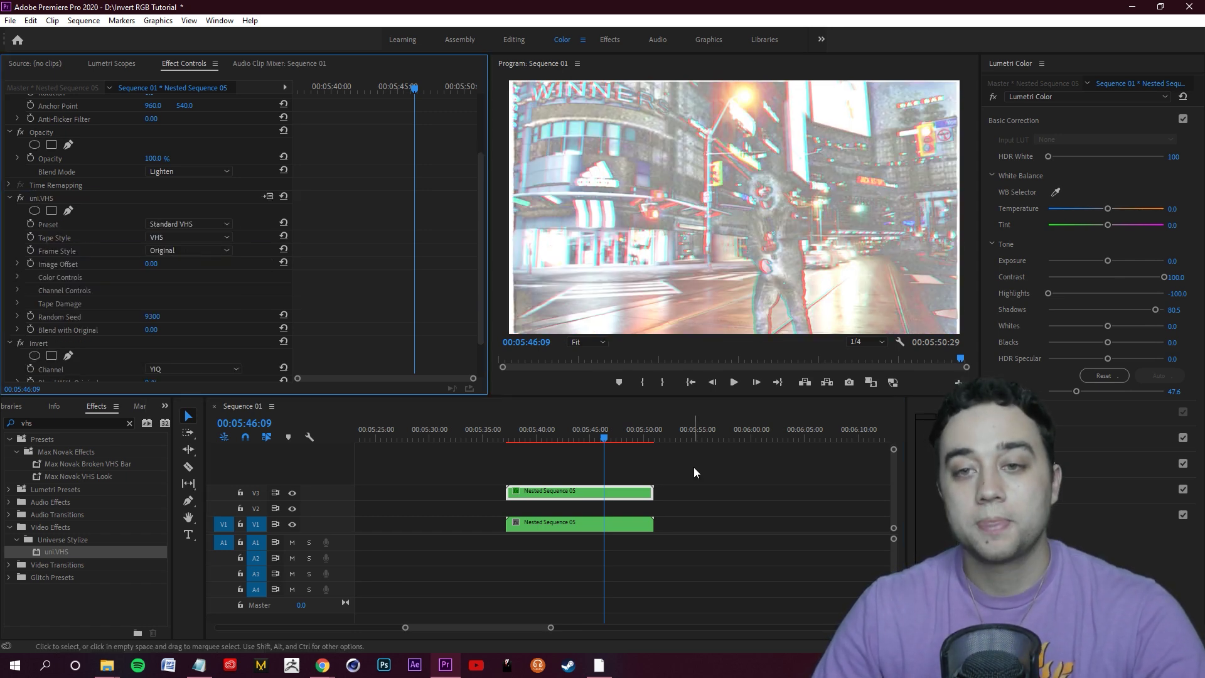
pyautogui.moveTo(672, 457); pyautogui.dragTo(769, 447)
pyautogui.press('space')
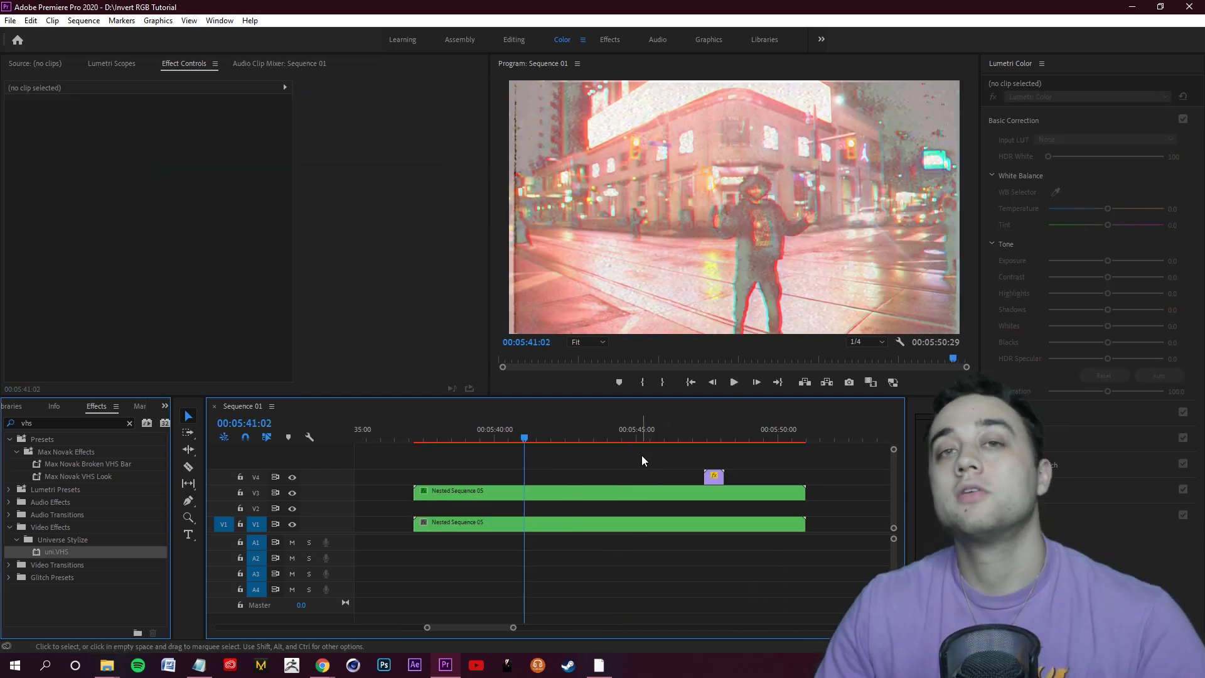
# Transfer the uni.VHS effect with its Red Shift preset from the V3 copy of Nested Sequence 05 to the V1 copy and preview it
pyautogui.click(628, 493)
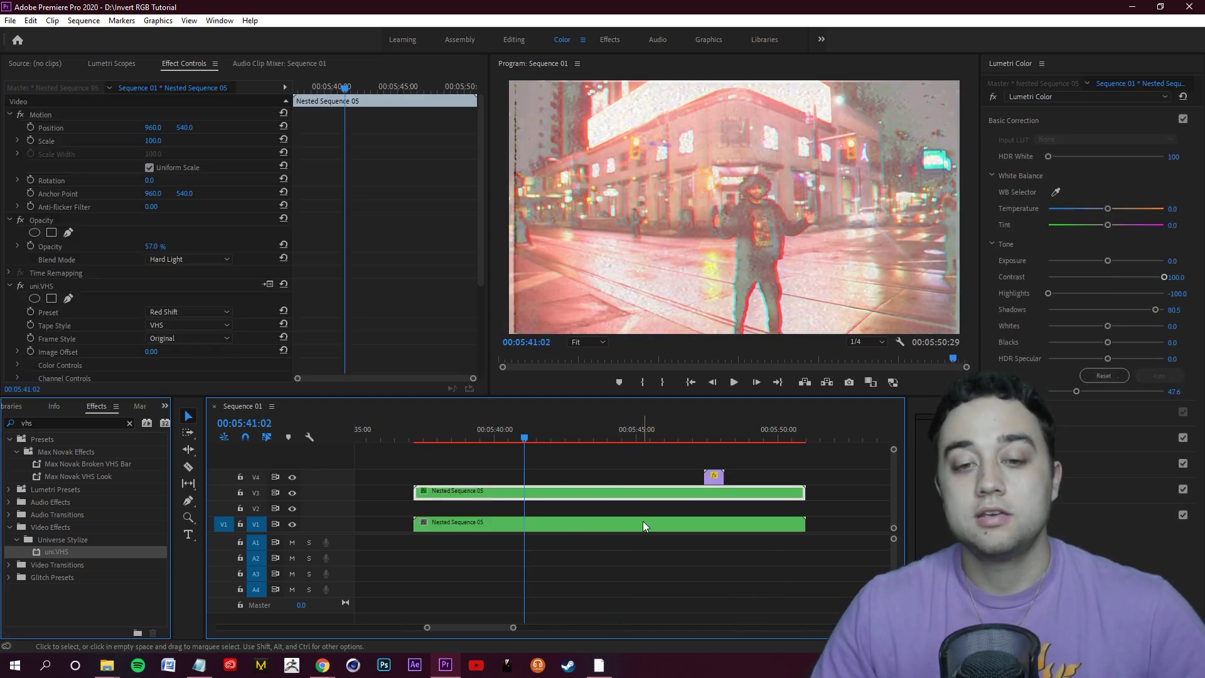
pyautogui.click(9, 289)
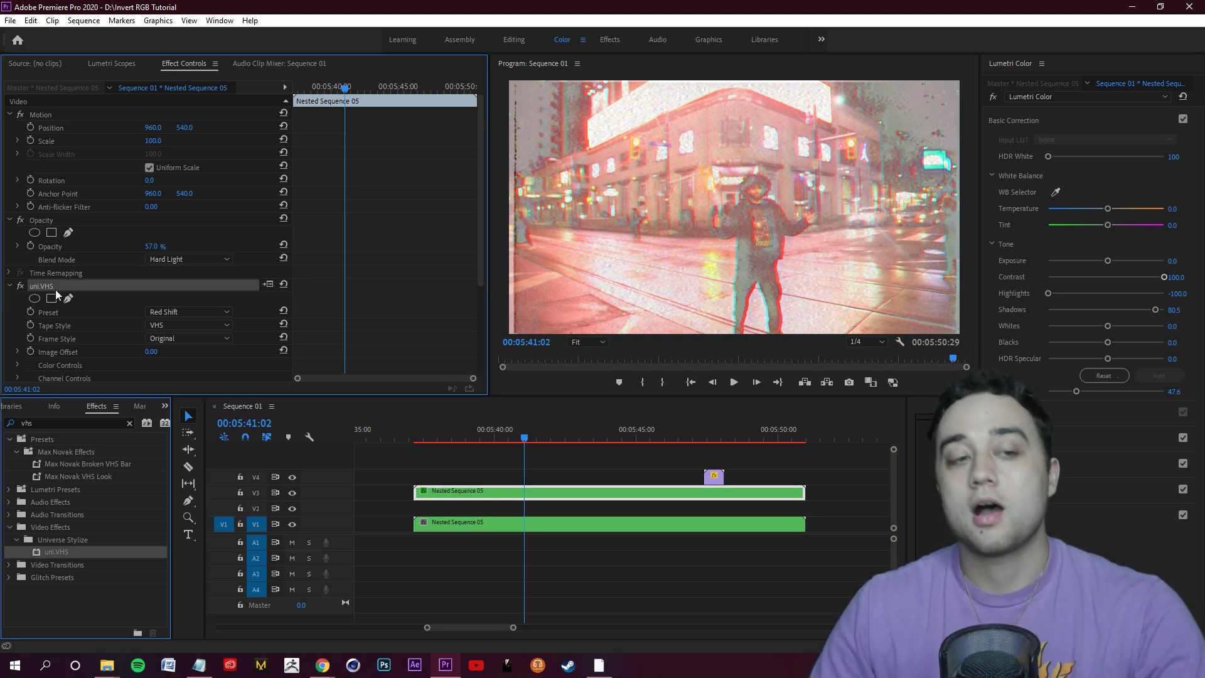
pyautogui.click(20, 286)
pyautogui.click(604, 525)
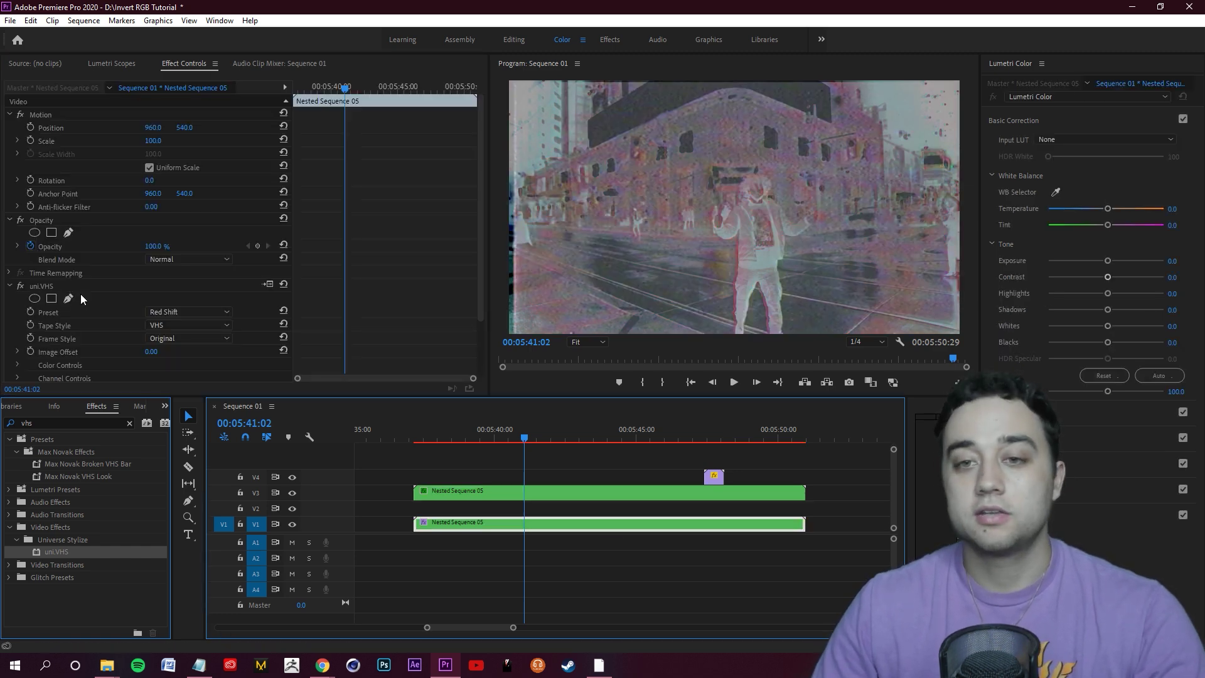
pyautogui.press('space')
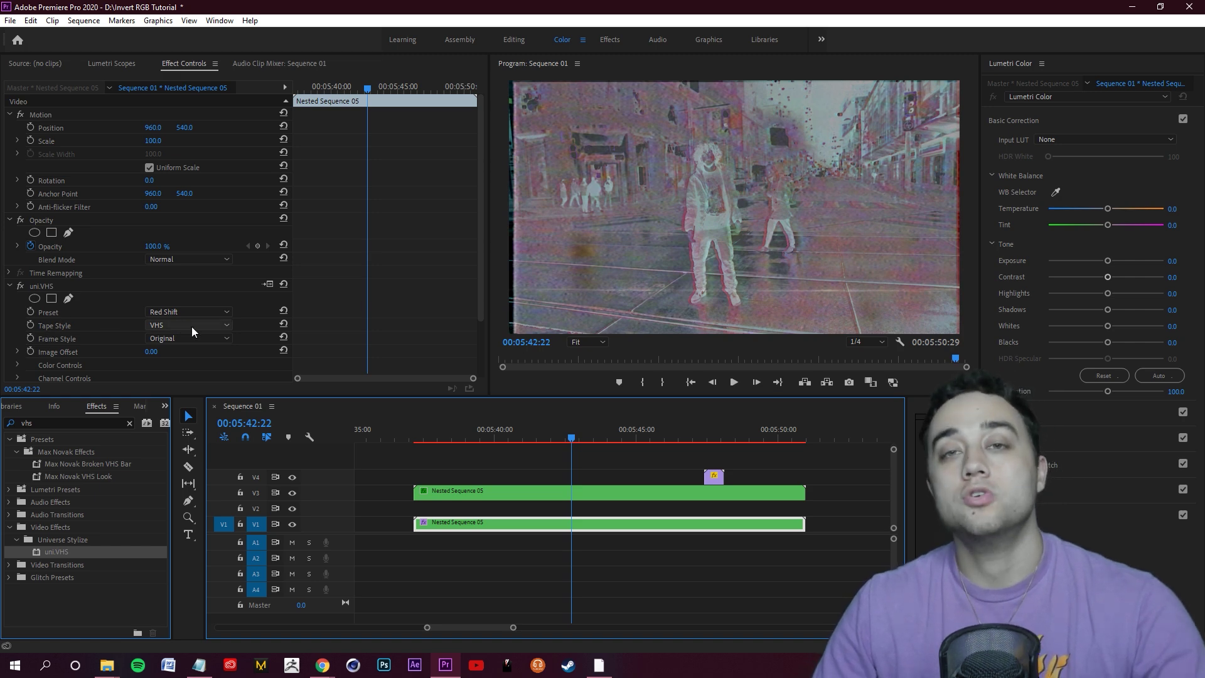
# Move the Analogue Glitch 03.mov clip from V4 to V2, between the two nested copies, and scrub through it
pyautogui.moveTo(714, 482); pyautogui.dragTo(570, 507)
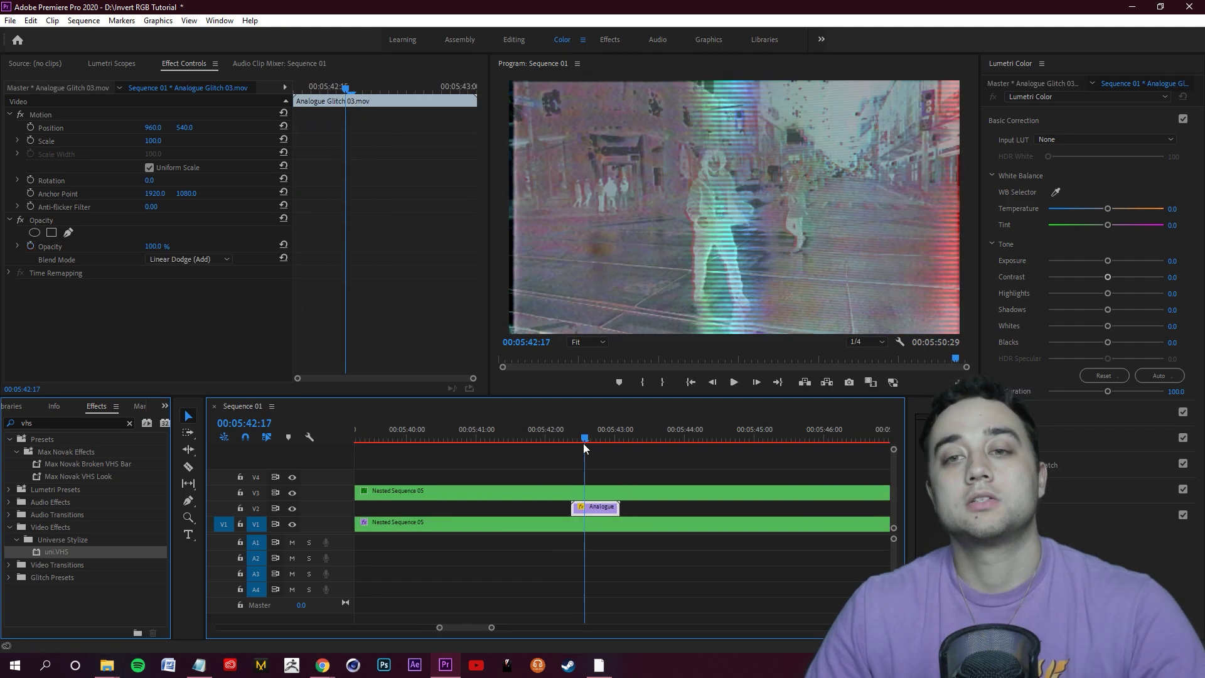
pyautogui.moveTo(583, 444); pyautogui.dragTo(555, 452)
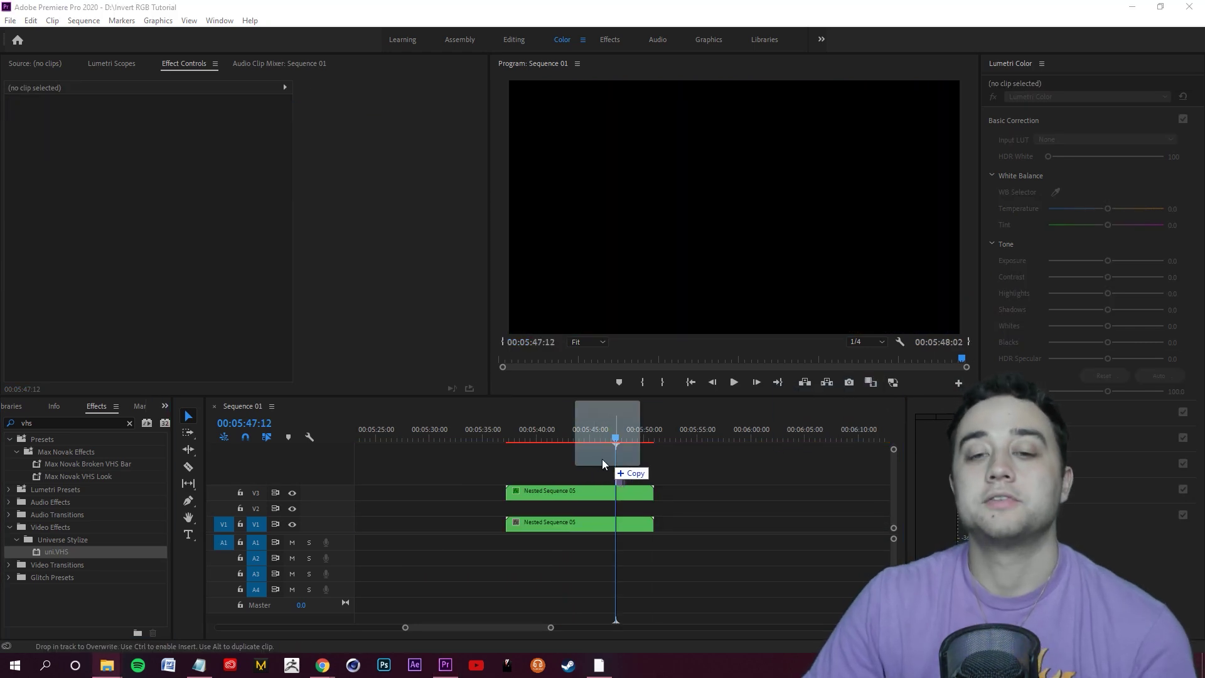
# Place Analogue Glitch 03.mov on V4 at 00:05:47:12, above the nested copies, and fit it to the frame size
pyautogui.moveTo(601, 458)
pyautogui.mouseDown()
pyautogui.moveTo(556, 472)
pyautogui.moveTo(612, 470)
pyautogui.mouseUp()
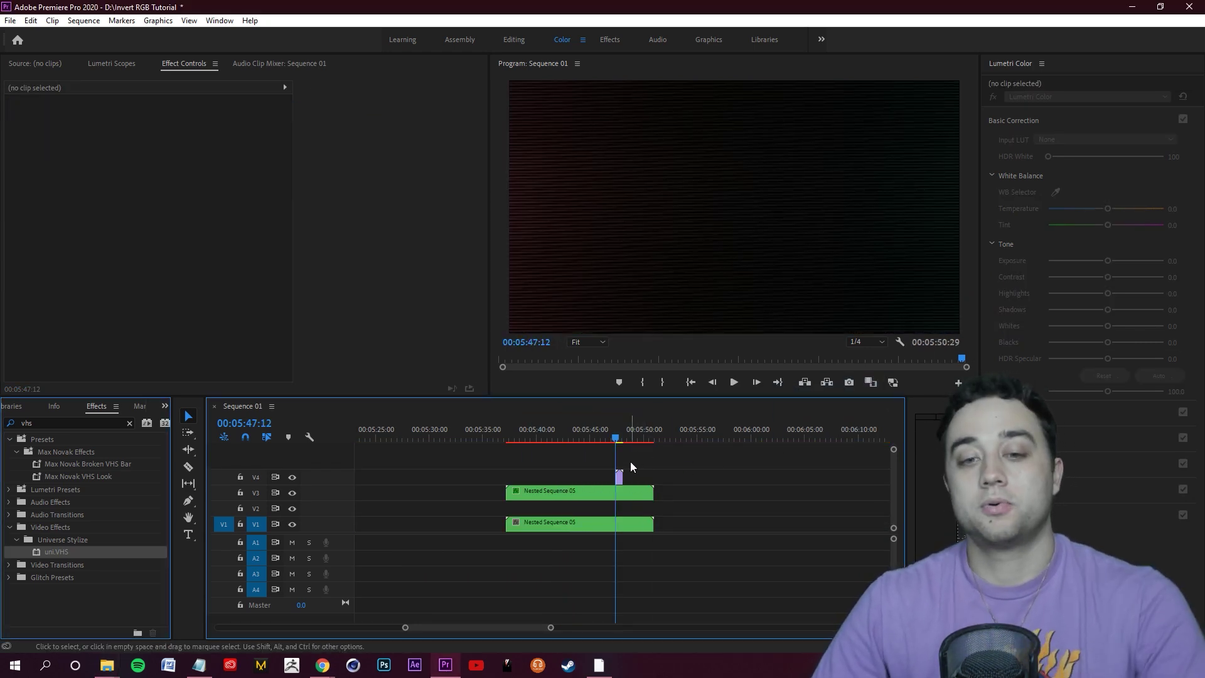
pyautogui.rightClick(620, 472)
pyautogui.click(659, 506)
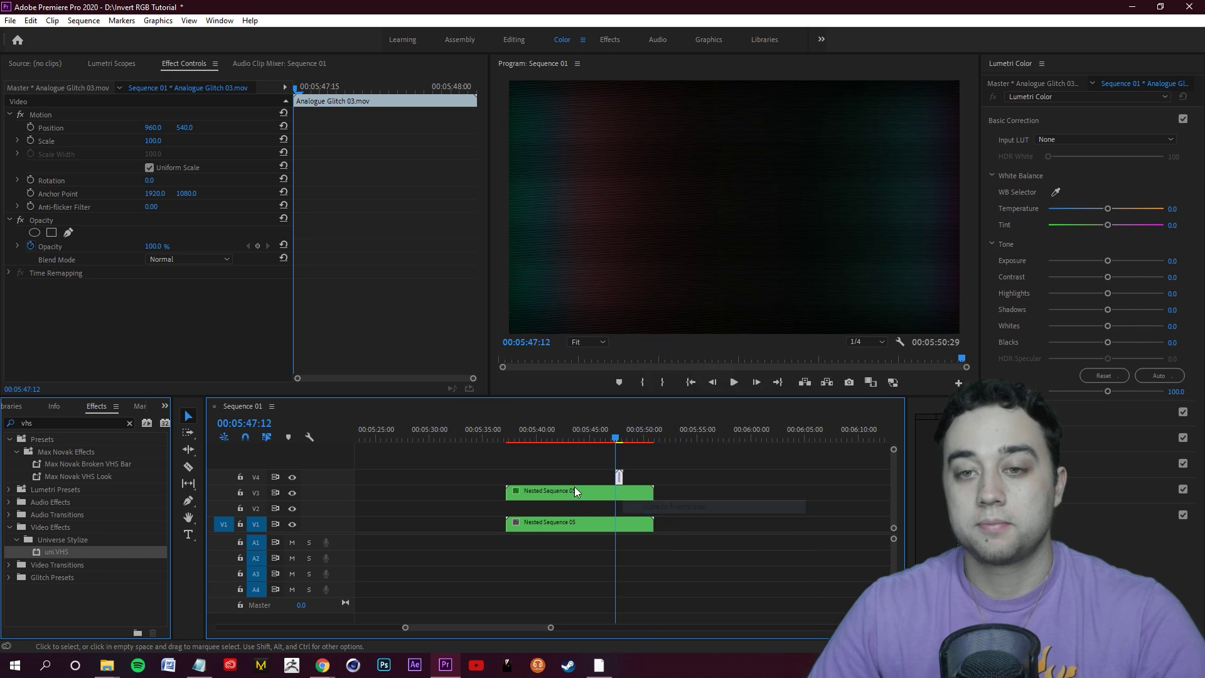
pyautogui.press('=')
# Try Color Dodge on the Analogue Glitch 03.mov clip, and set its blend mode to Linear Dodge (Add)
pyautogui.click(190, 293)
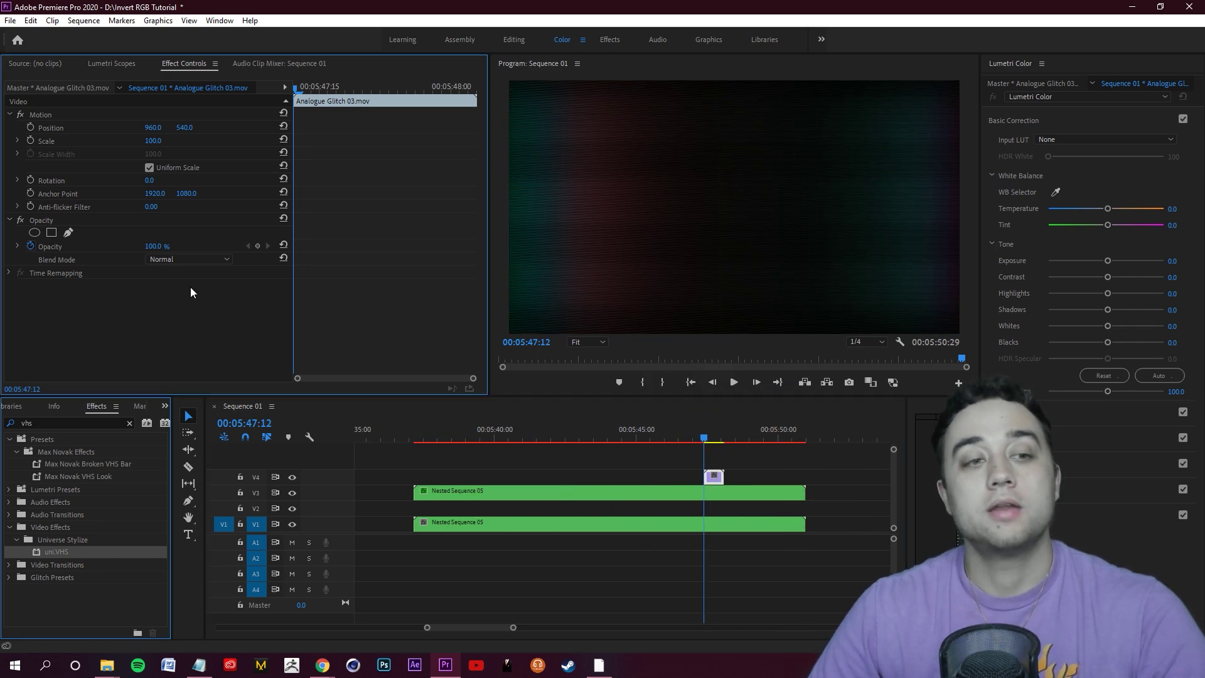
pyautogui.click(197, 262)
pyautogui.click(205, 399)
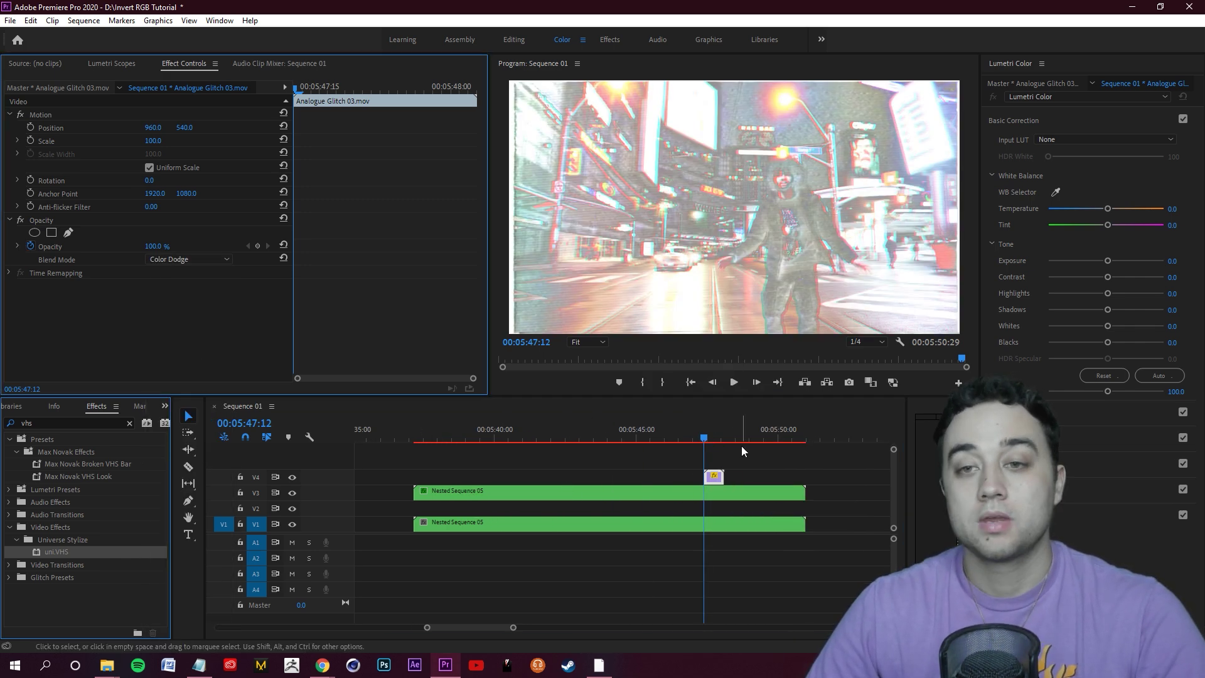
pyautogui.hotkey('shift', 'Right')
pyautogui.hotkey('shift', 'Right')
pyautogui.click(160, 260)
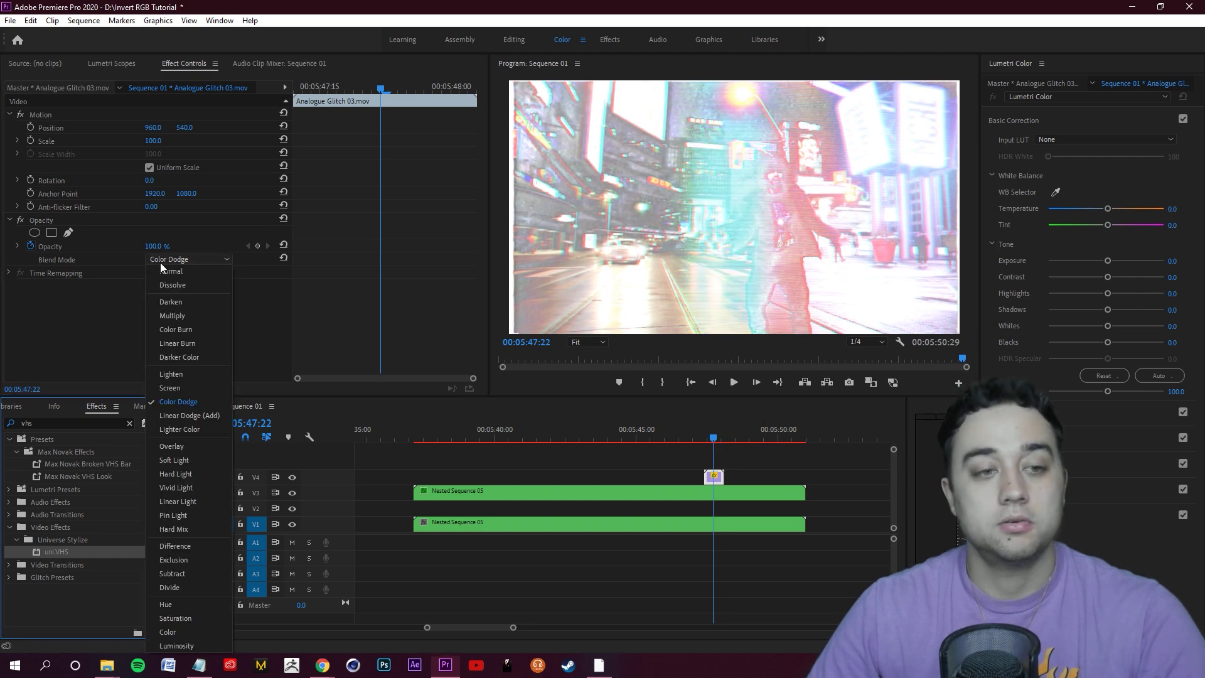
pyautogui.click(202, 416)
# Try the Overlay and Vivid Light blend modes on the Analogue Glitch 03.mov clip and undo the last change
pyautogui.click(212, 260)
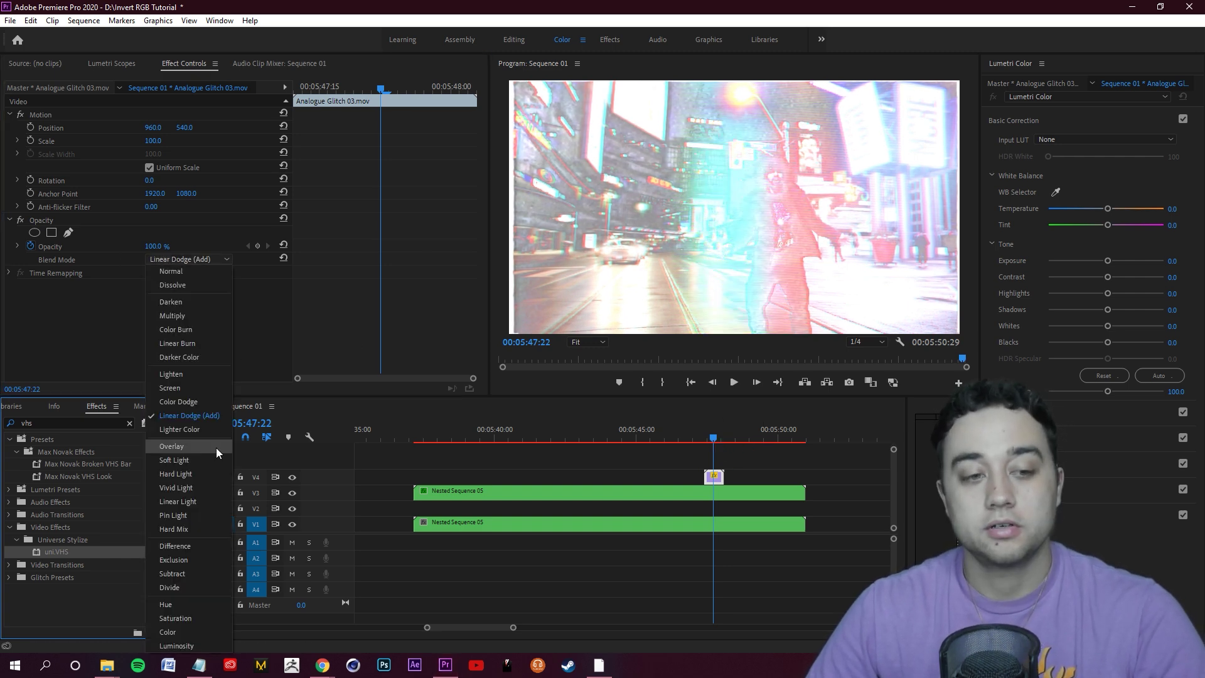
pyautogui.click(214, 448)
pyautogui.click(197, 261)
pyautogui.click(199, 485)
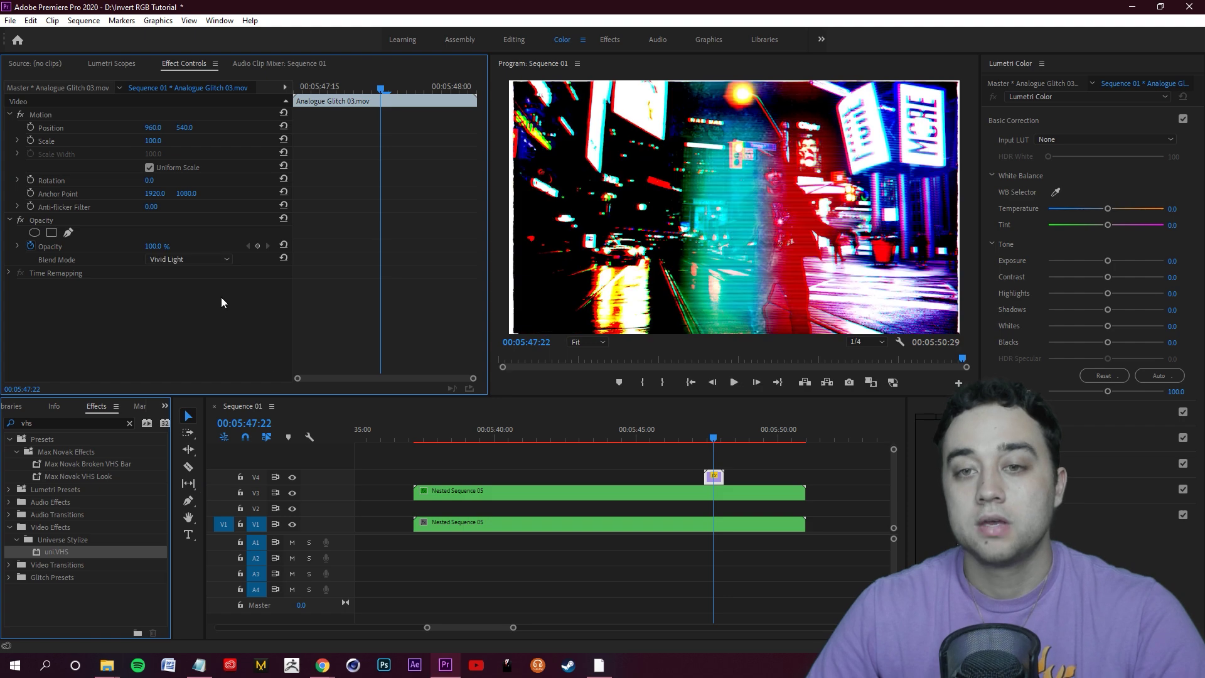
pyautogui.hotkey('ctrl', 'z')
# Save the project and play back the section around the Analogue Glitch 03.mov overlay from 00:05:47:10
pyautogui.moveTo(713, 433)
pyautogui.mouseDown()
pyautogui.moveTo(726, 433)
pyautogui.moveTo(702, 446)
pyautogui.mouseUp()
pyautogui.click(876, 453)
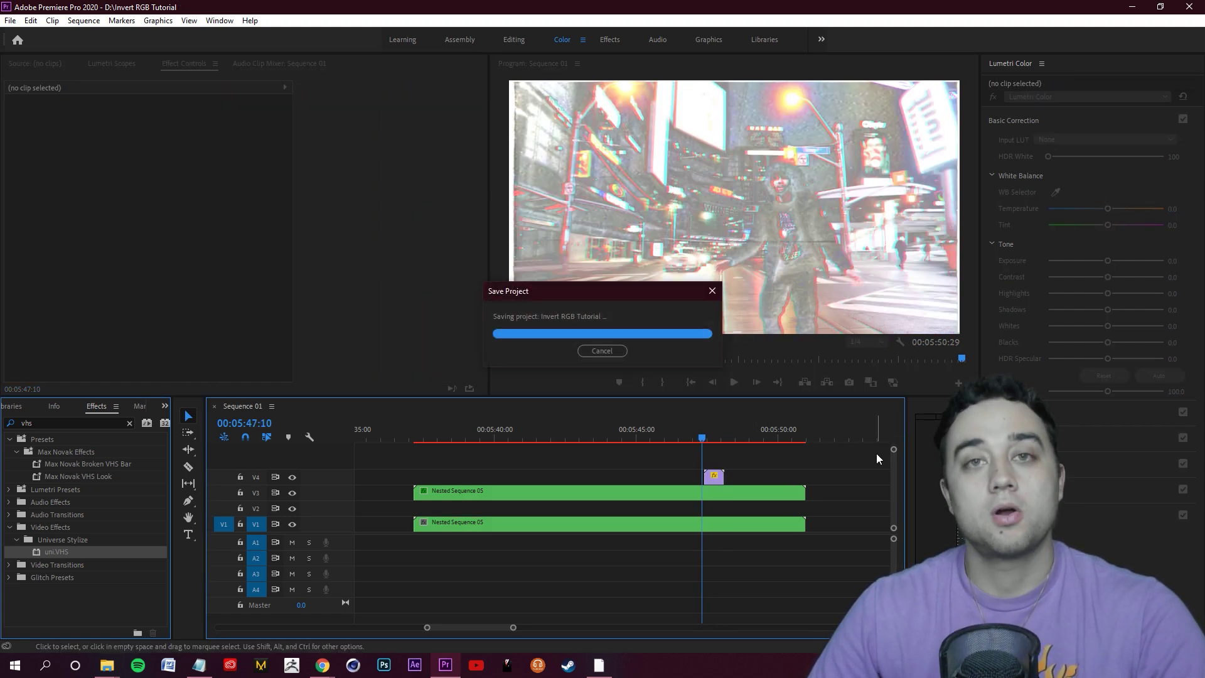
pyautogui.press('space')
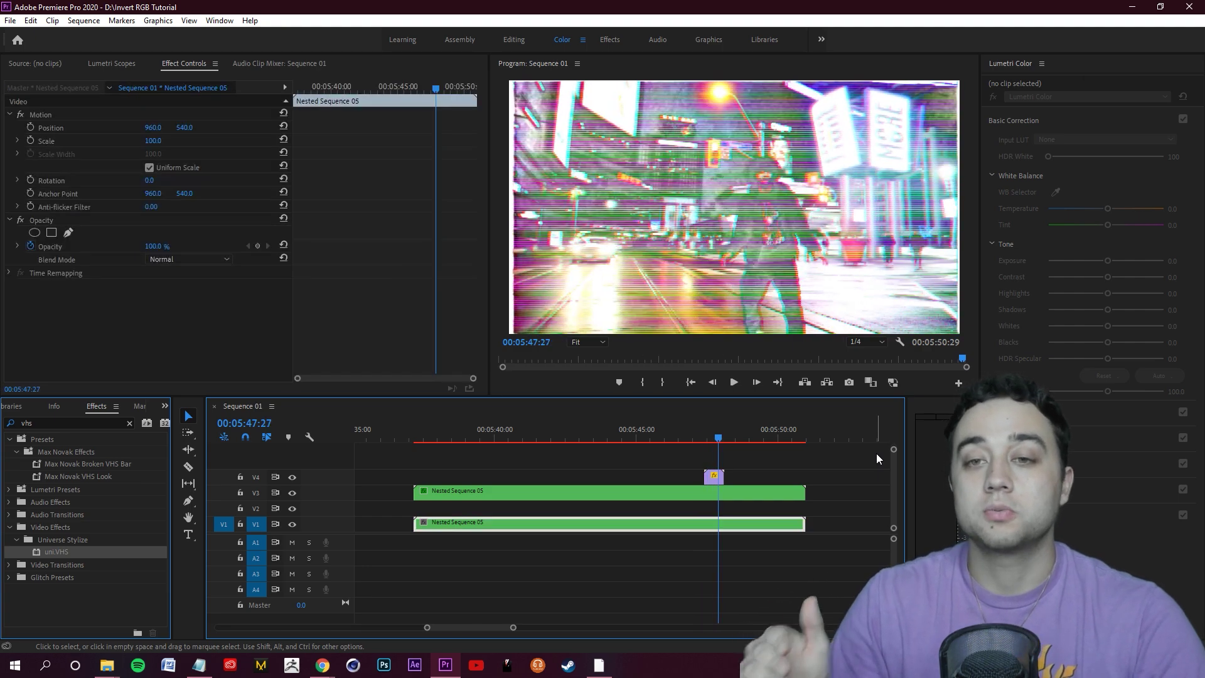
pyautogui.press('space')
pyautogui.click(714, 433)
pyautogui.moveTo(715, 436)
pyautogui.mouseDown()
pyautogui.moveTo(699, 438)
pyautogui.moveTo(720, 442)
pyautogui.mouseUp()
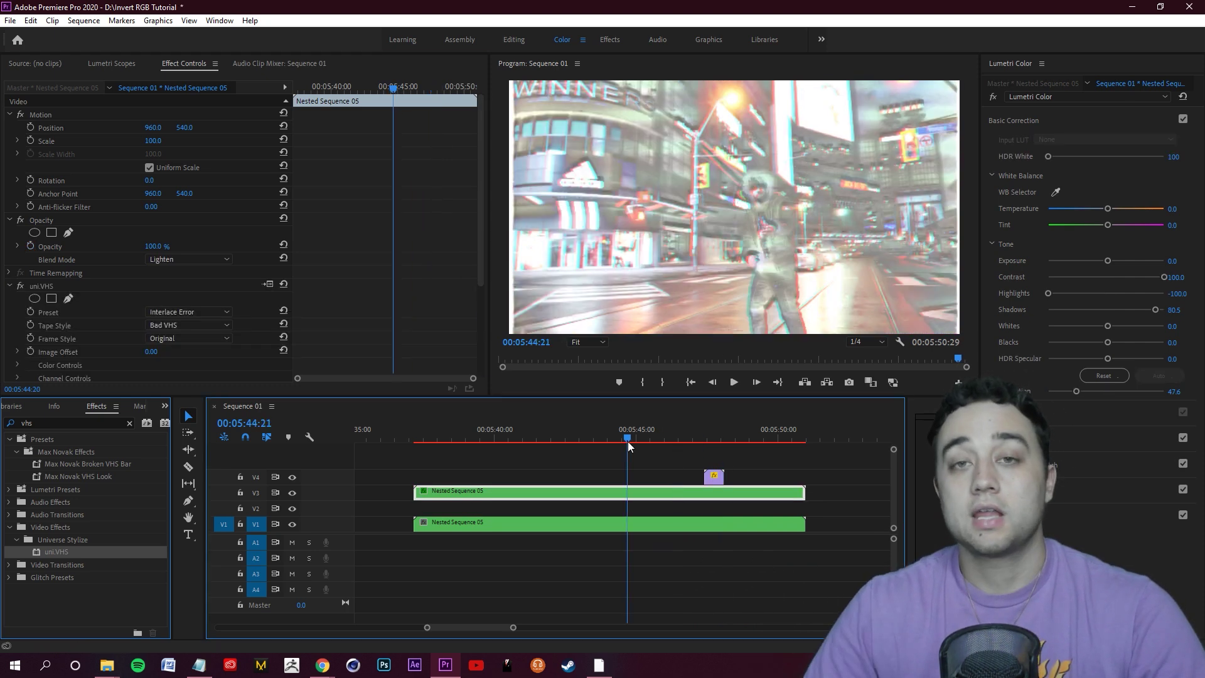
# Try the Clean VHS and Lost Color presets of uni.VHS on the V3 copy, with the frame style set to Original
pyautogui.moveTo(627, 442); pyautogui.dragTo(543, 440)
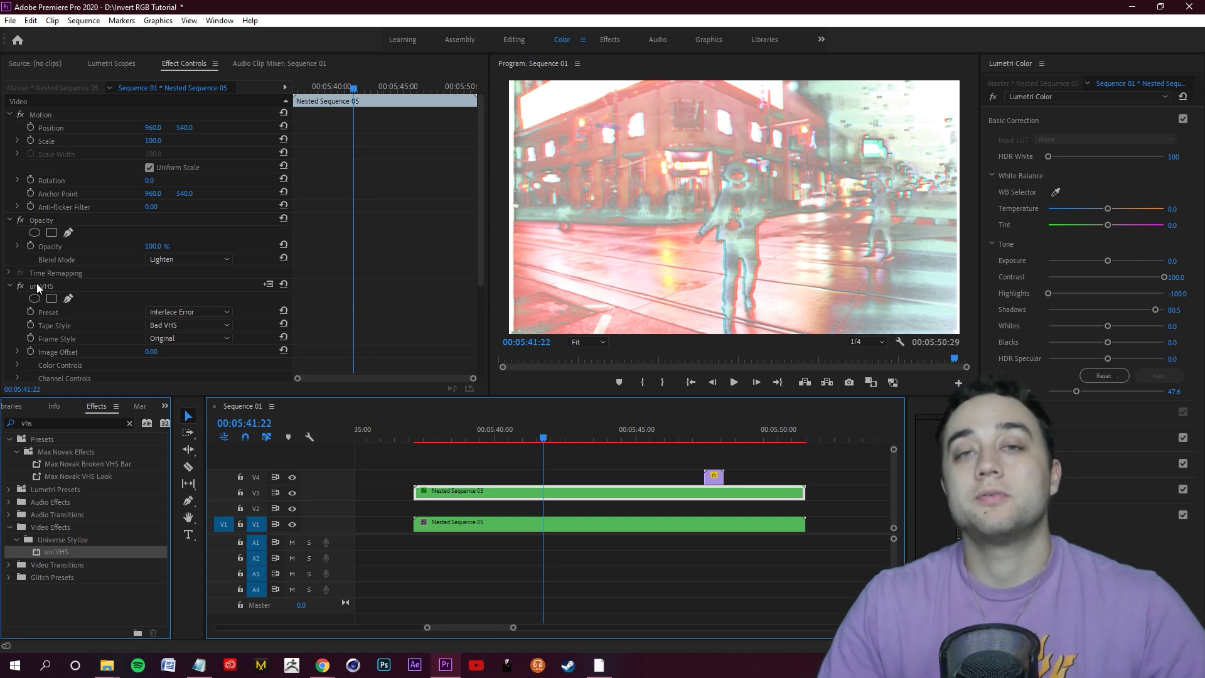
pyautogui.click(198, 316)
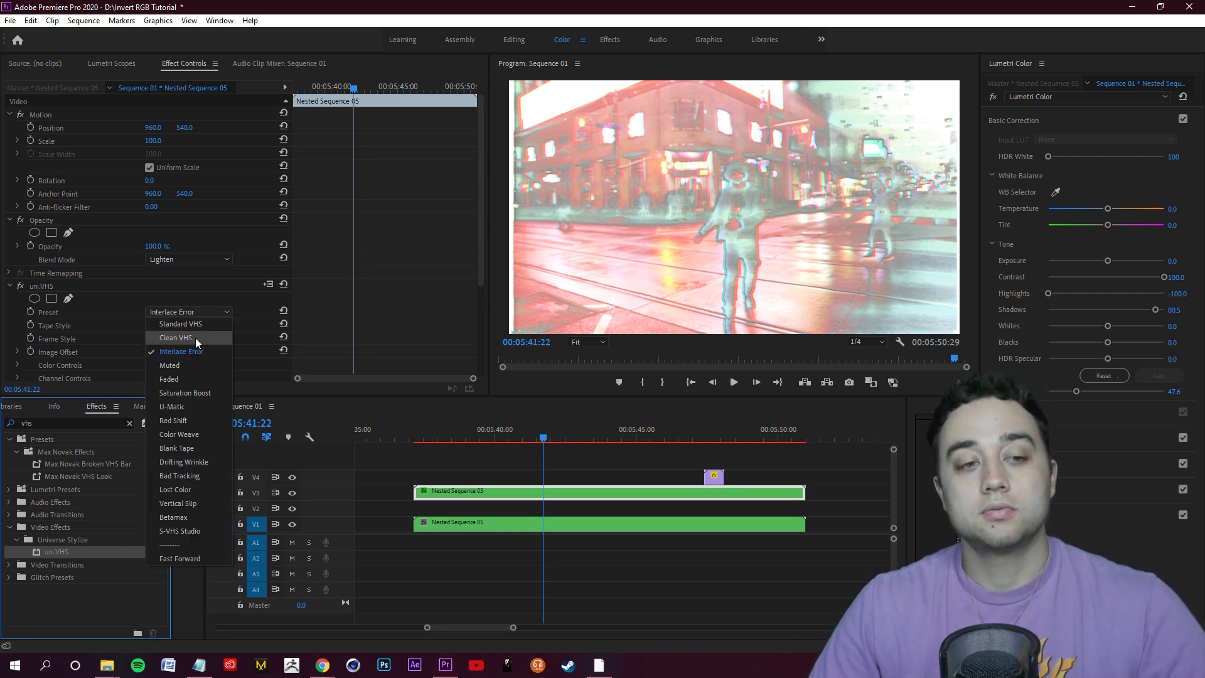
pyautogui.click(195, 337)
pyautogui.press('space')
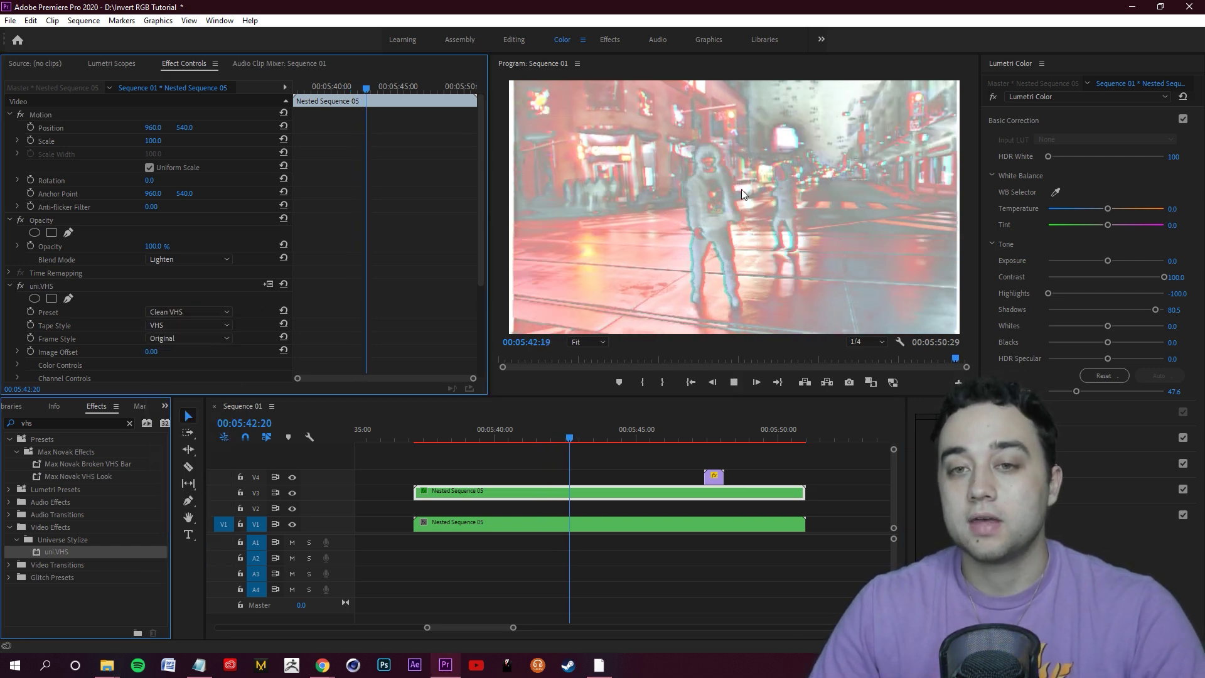
pyautogui.press('space')
pyautogui.click(188, 311)
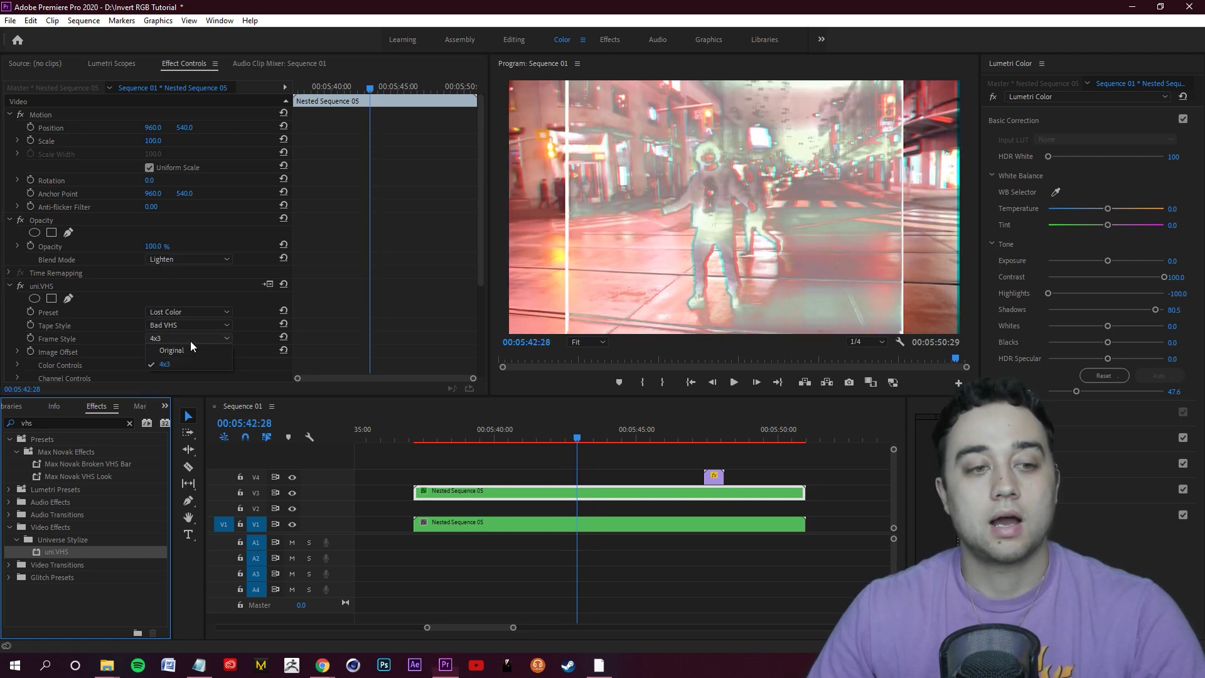
pyautogui.click(183, 354)
# Play back the end of Nested Sequence 05 to review the Red Shift VHS look with Hard Light blending
pyautogui.click(661, 462)
pyautogui.press('space')
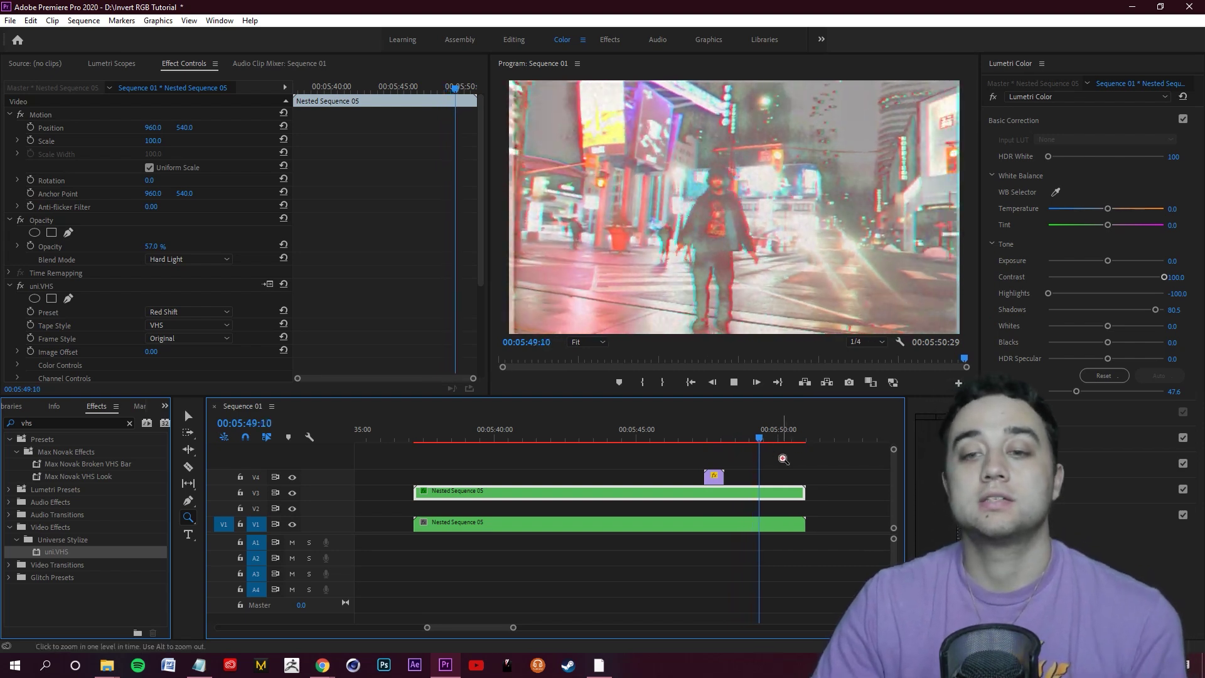
pyautogui.press('space')
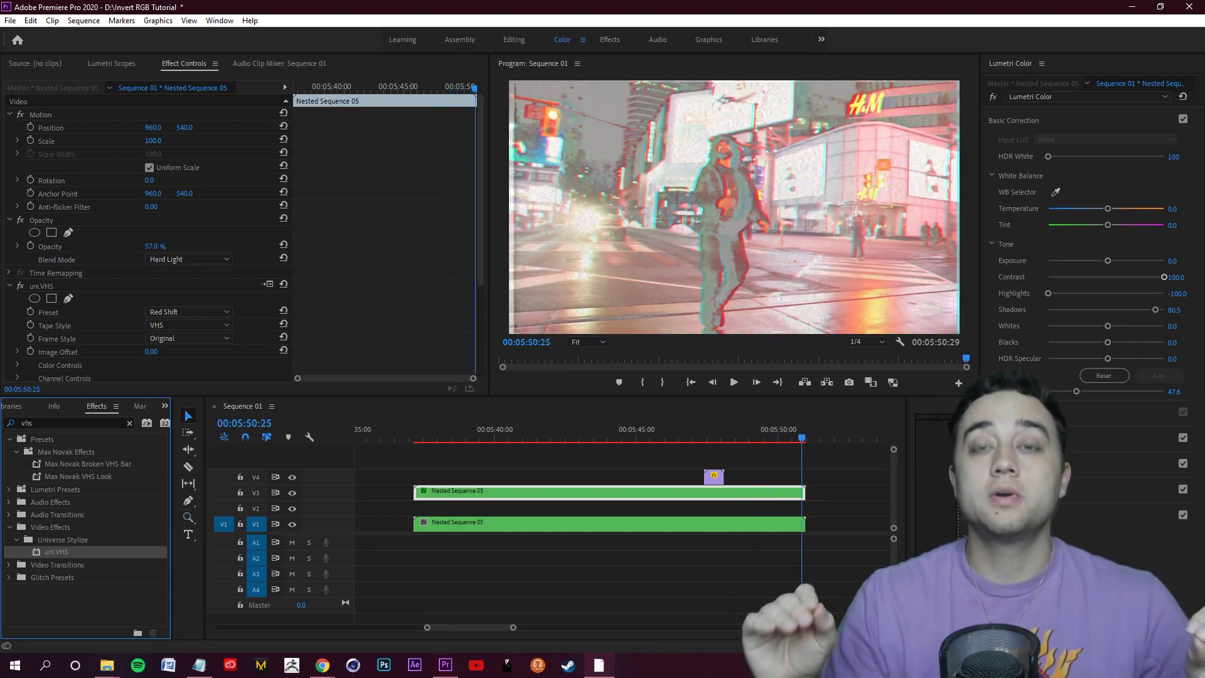
pyautogui.press('v')
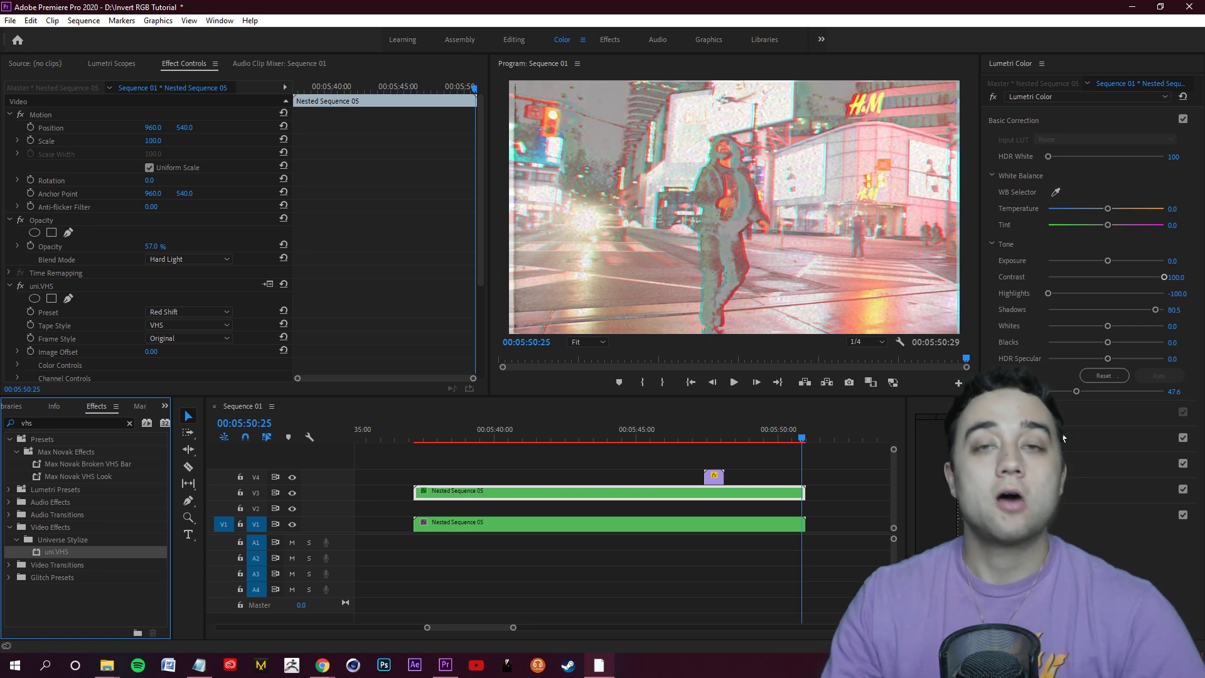
pyautogui.click(838, 486)
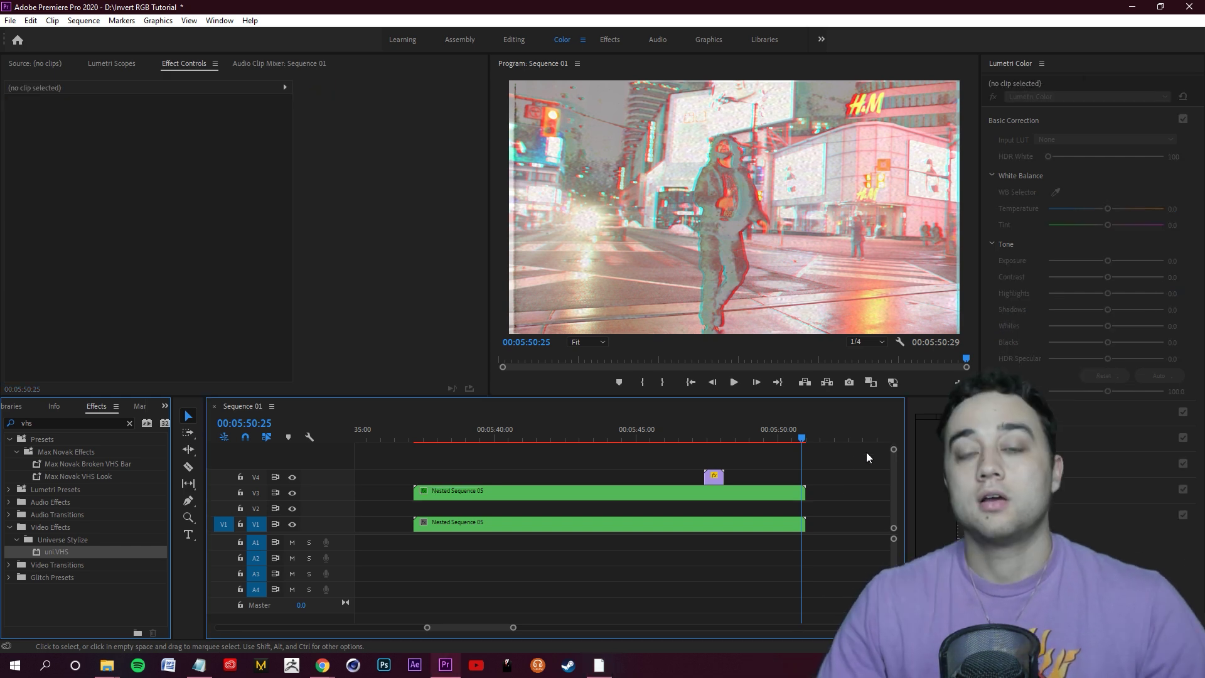
# Move the playhead back to 00:05:43:00 and save the project
pyautogui.press('Right')
pyautogui.press('Right')
pyautogui.press('Right')
pyautogui.moveTo(747, 444); pyautogui.dragTo(581, 462)
pyautogui.hotkey('ctrl', 's')
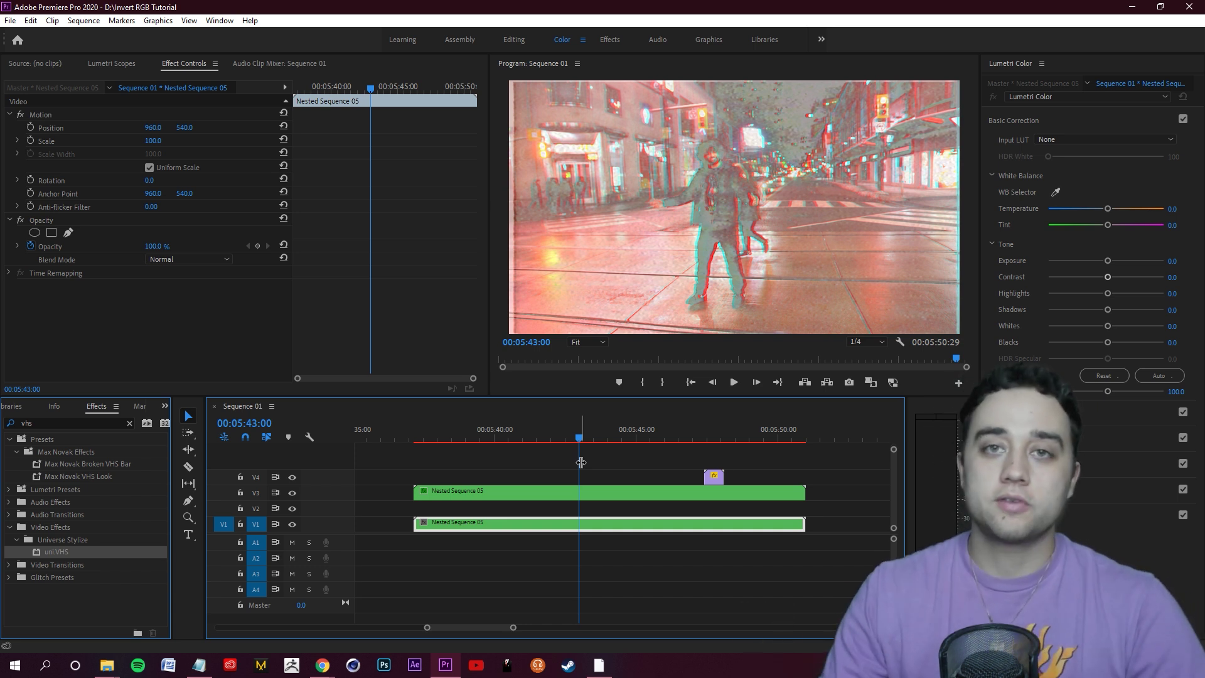
pyautogui.click(659, 455)
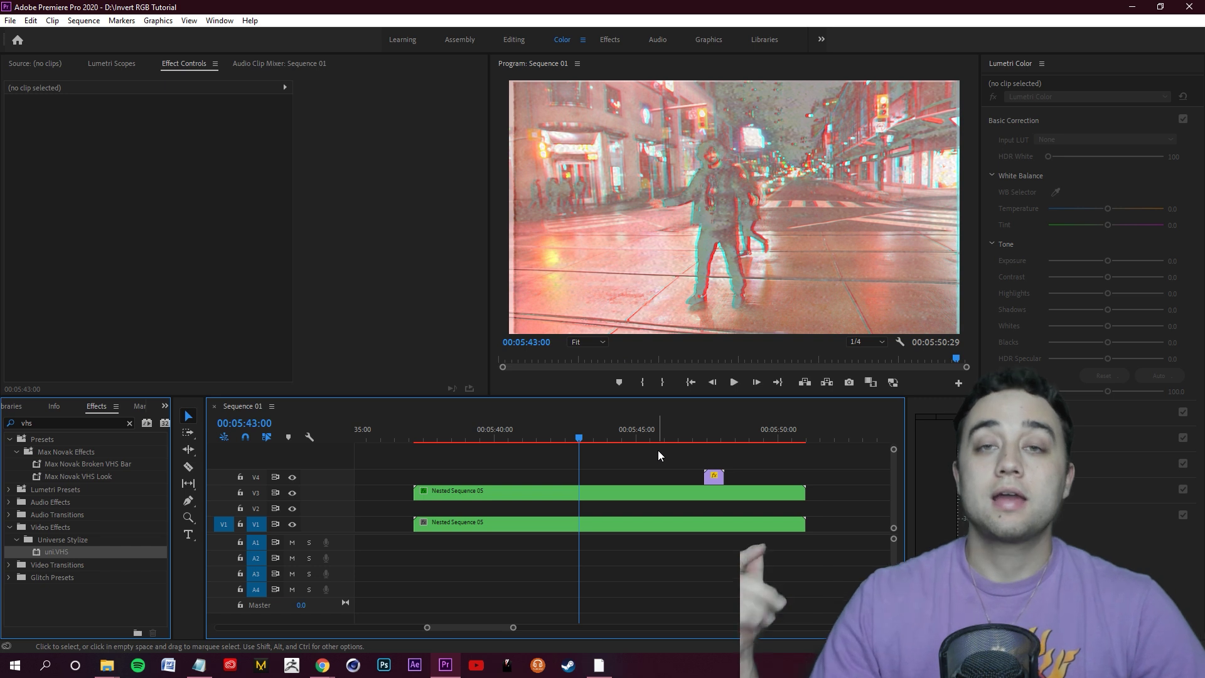